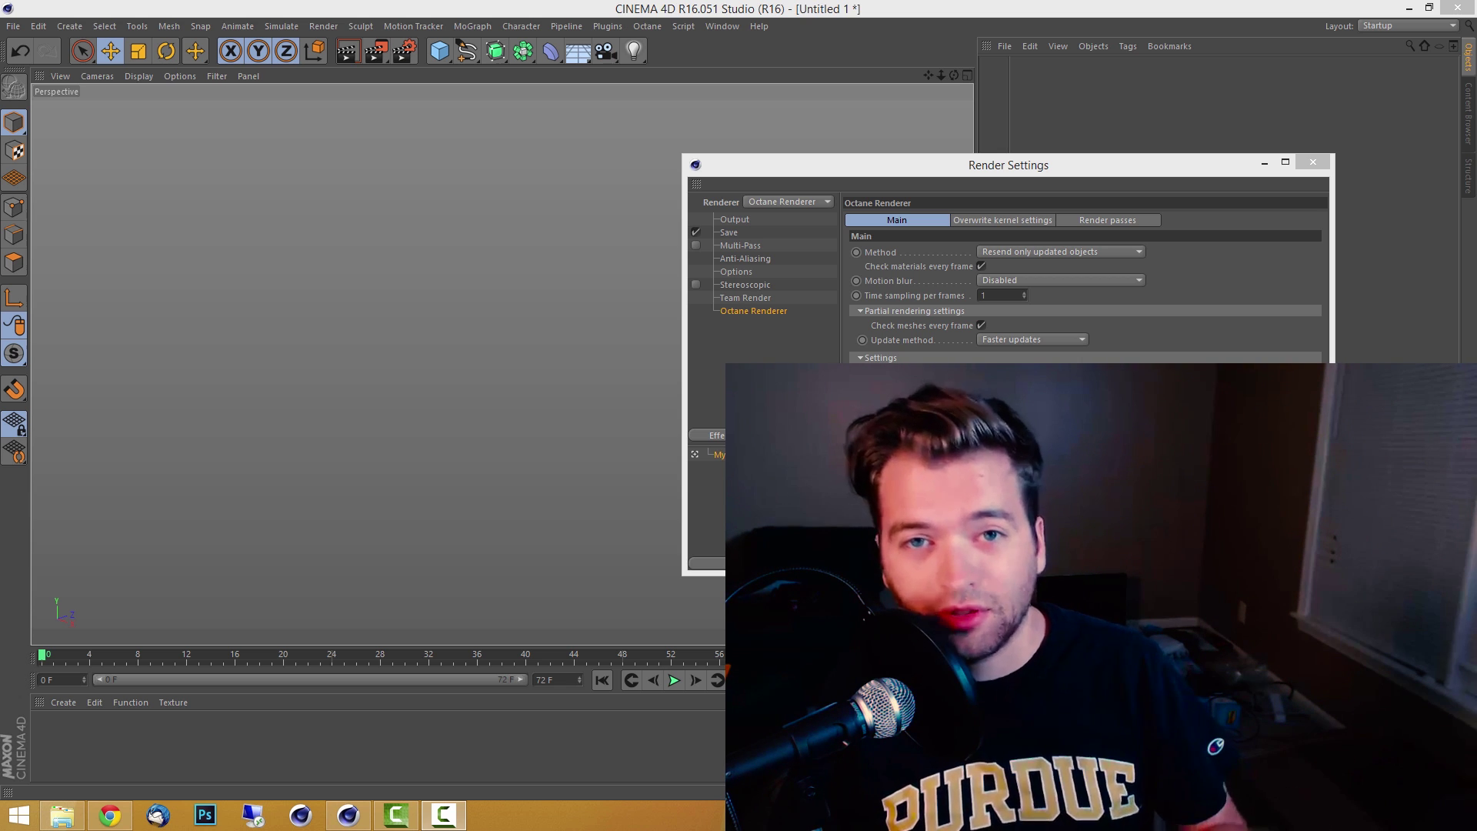
Reposition the Render Settings window showing Octane Renderer's Main options.
drag(1030, 166, 1094, 99)
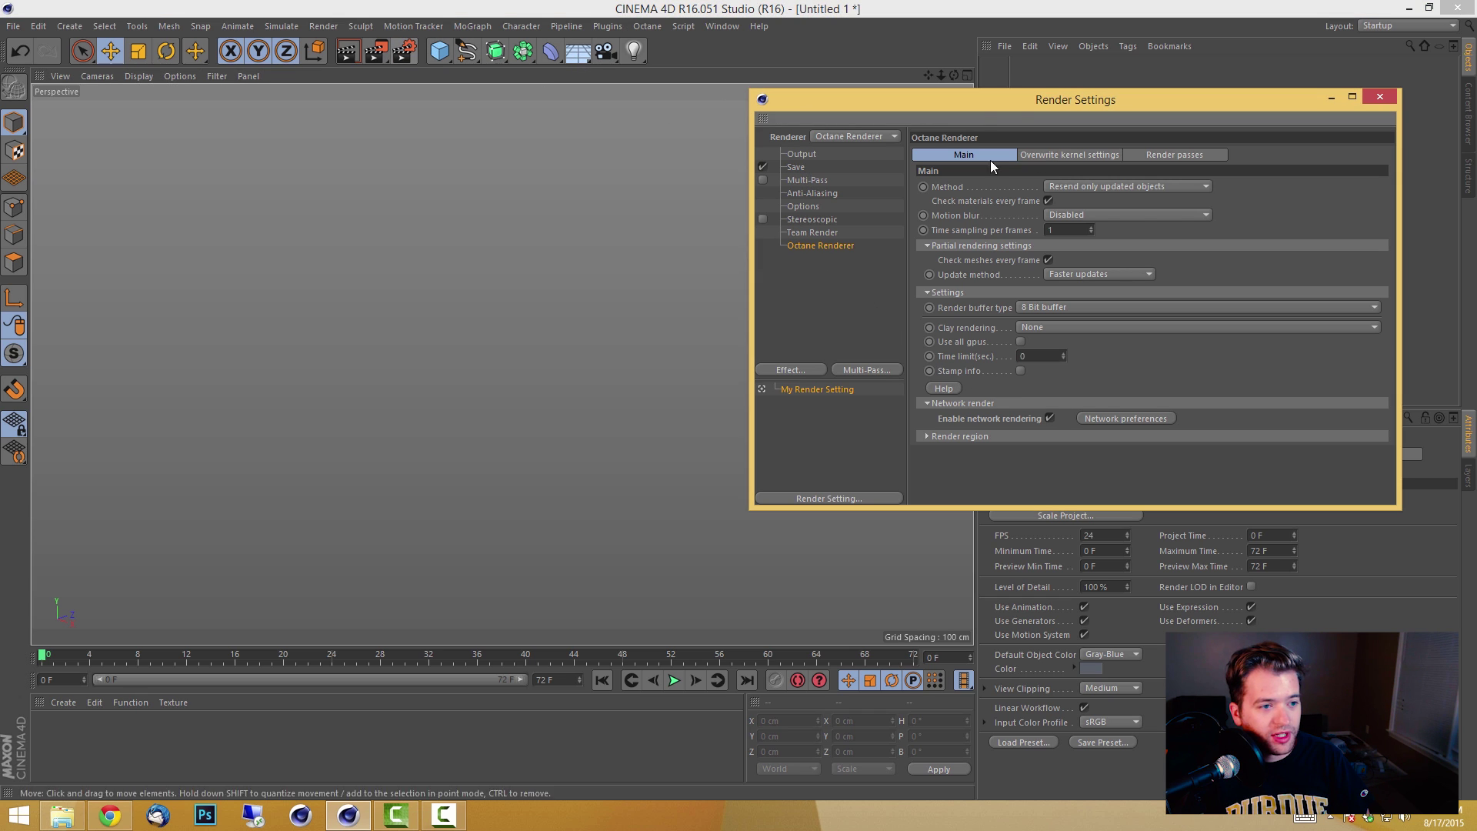
Keep Octane Renderer selected and bring up its Network preferences listing the render daemons.
drag(1025, 99, 1026, 94)
click(866, 131)
click(849, 224)
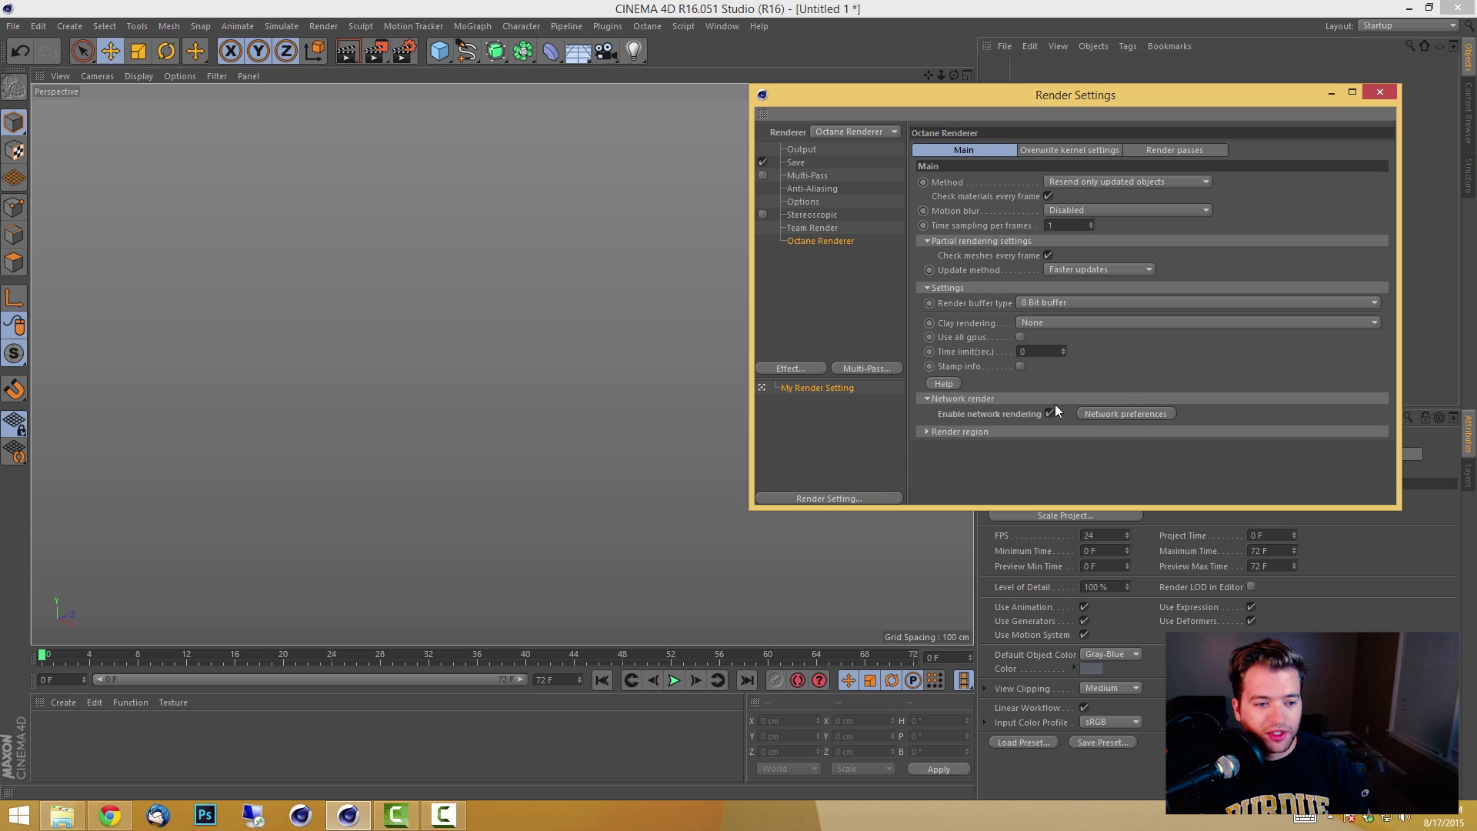
click(1141, 417)
drag(825, 156, 1161, 110)
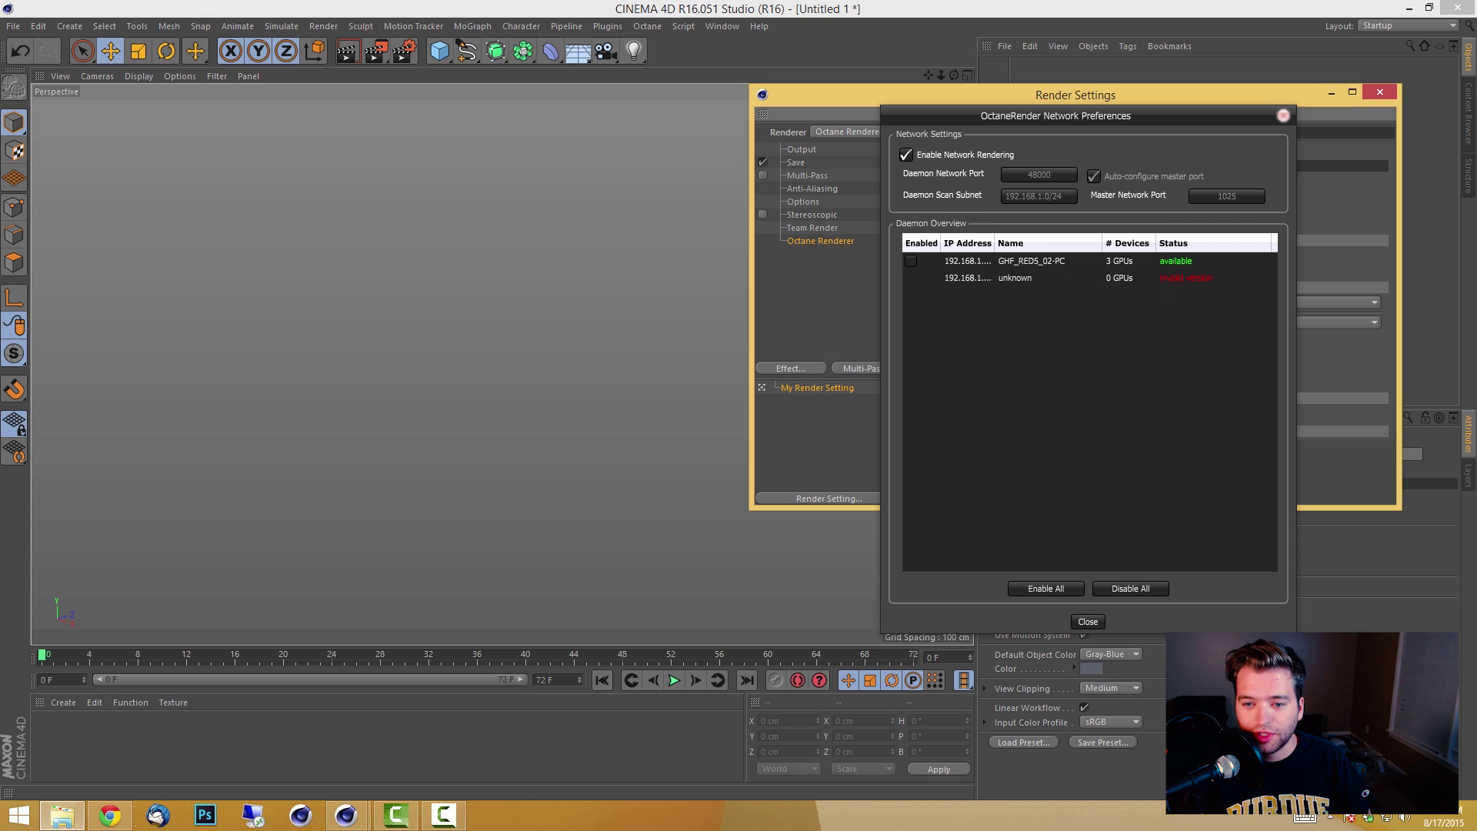
click(62, 815)
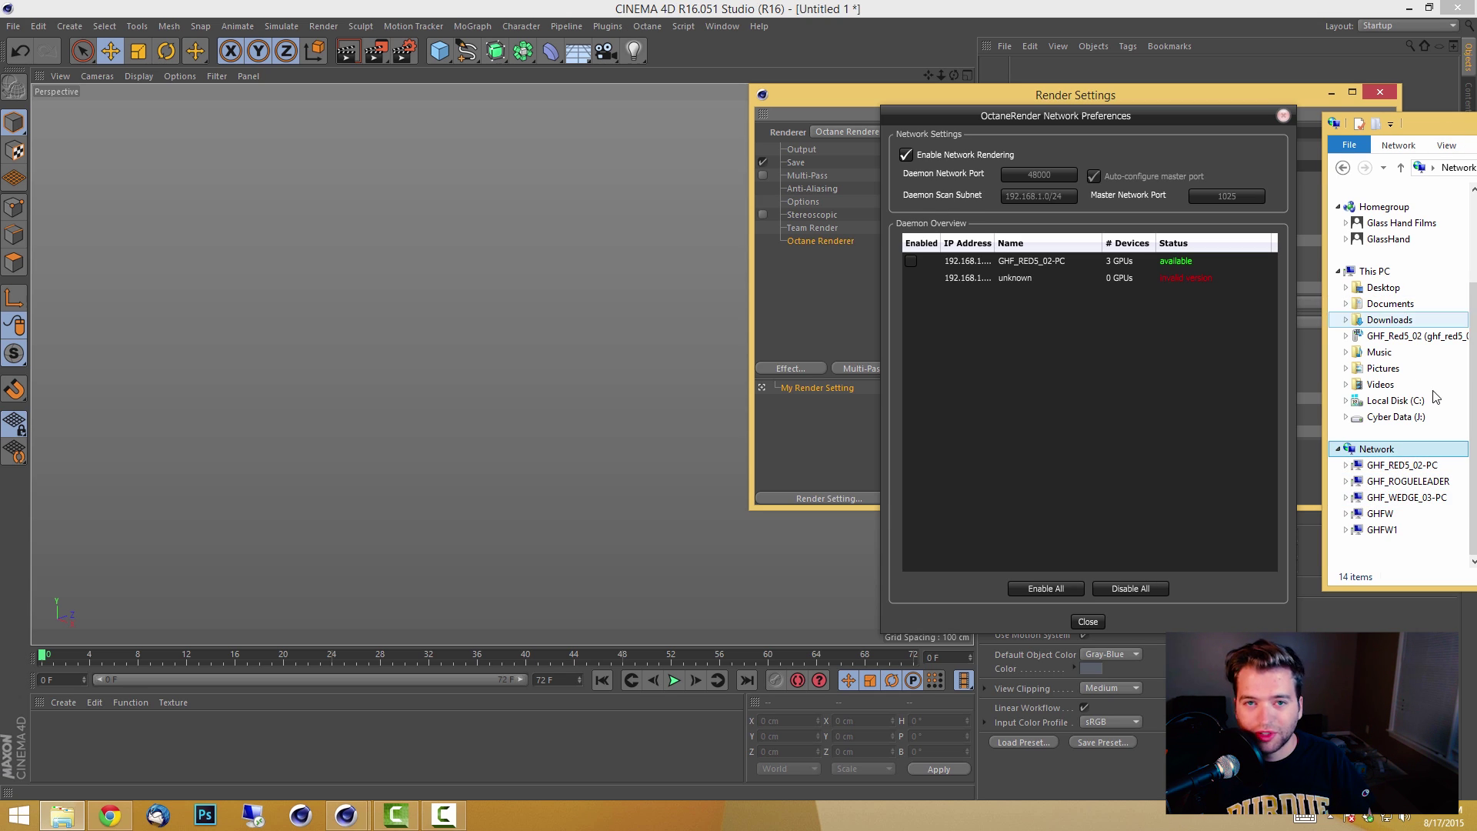
key(alt+Tab)
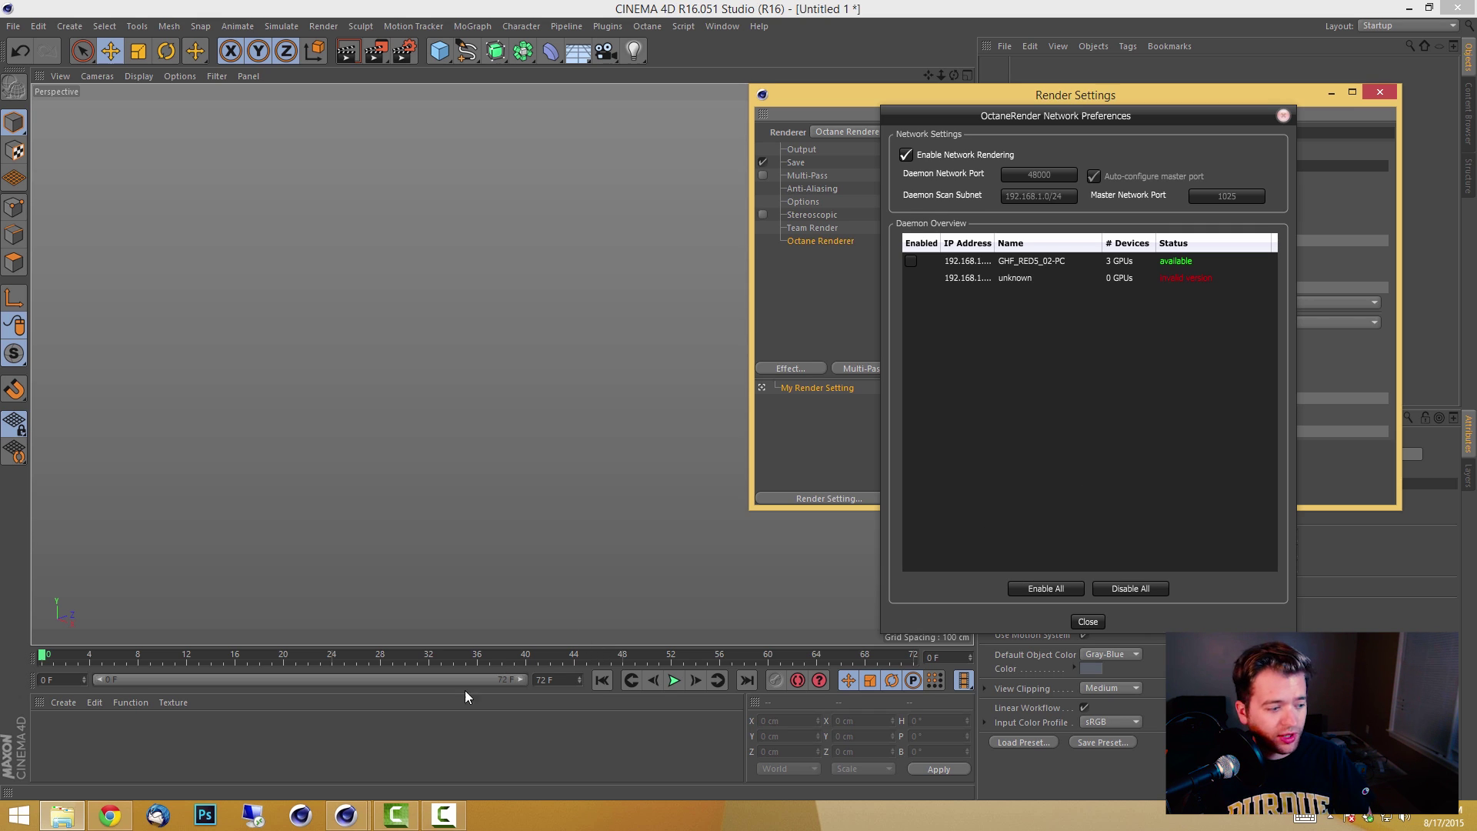
Connect via Remote Desktop to the GHF_ROGUELEADER render machine.
click(252, 817)
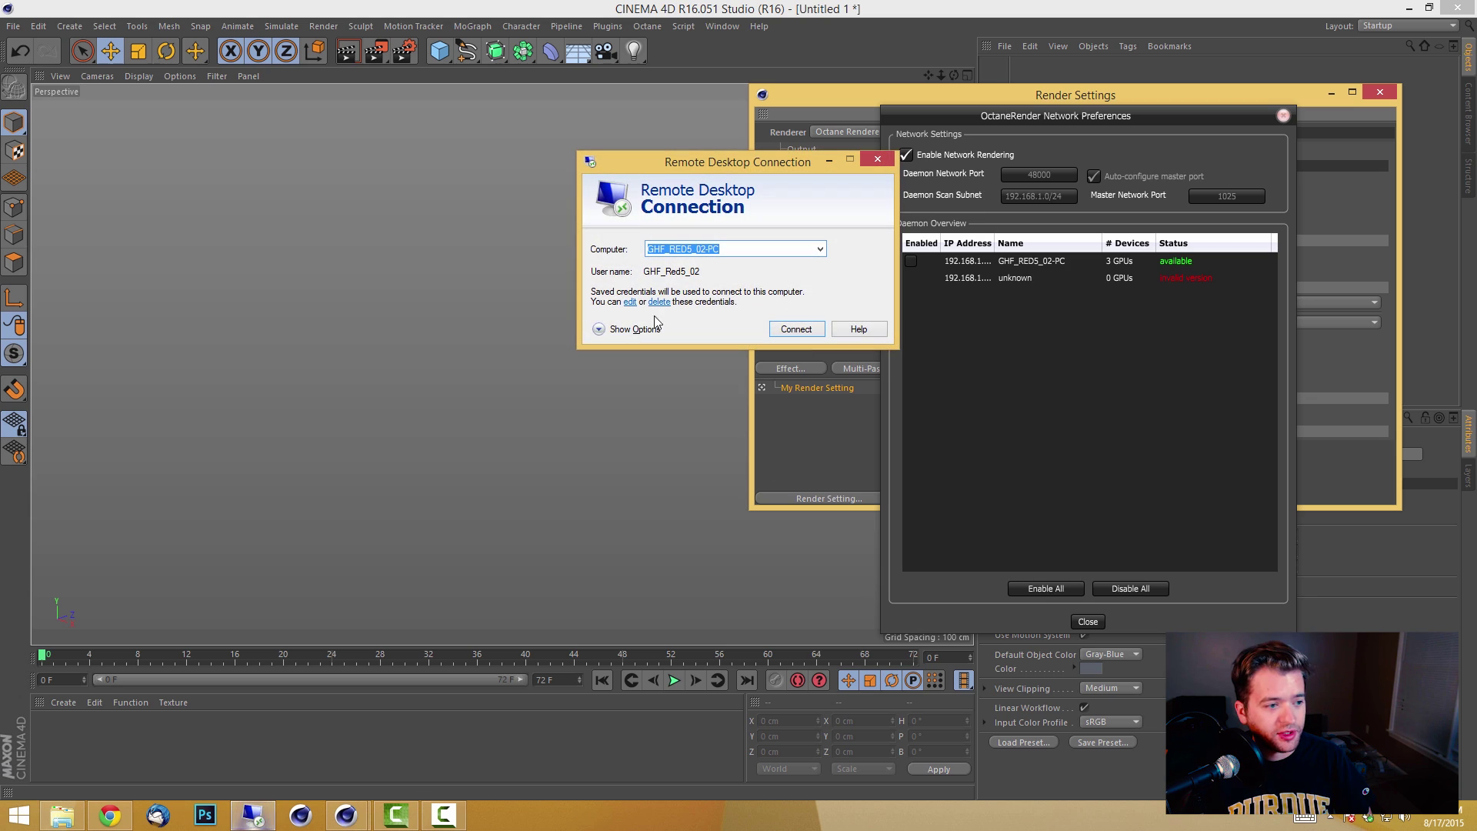
click(821, 249)
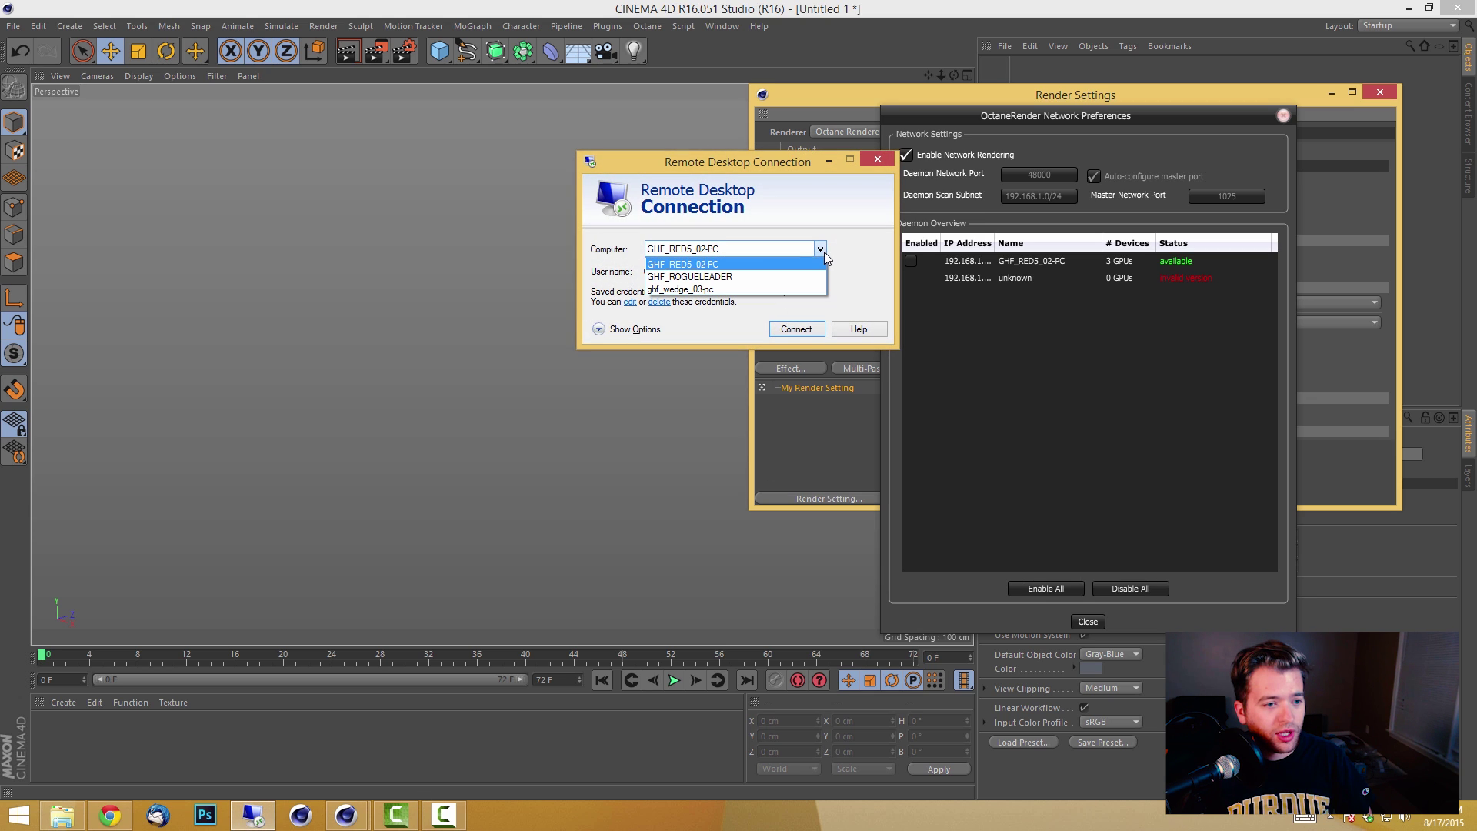
click(741, 277)
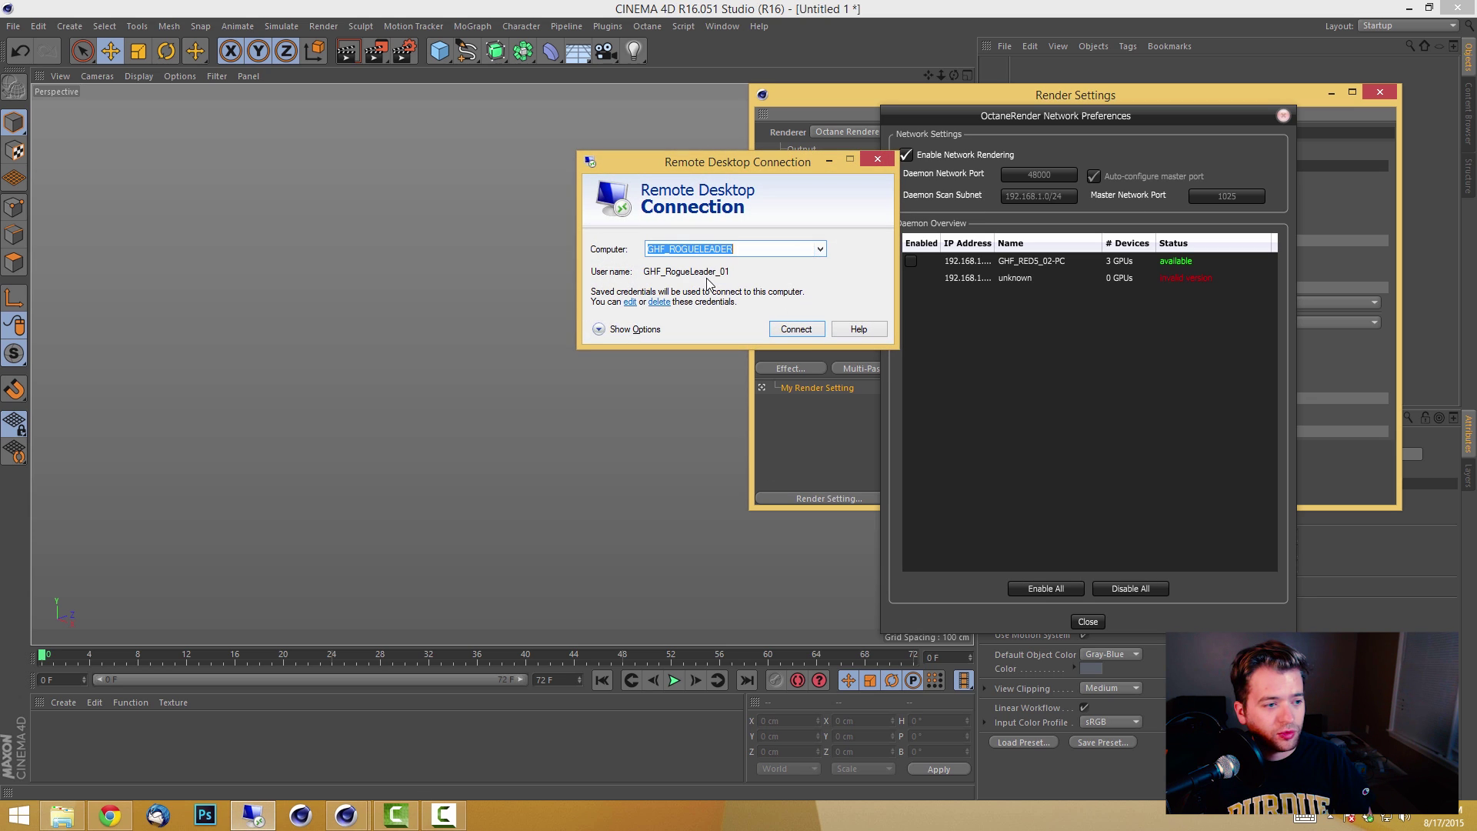
click(800, 329)
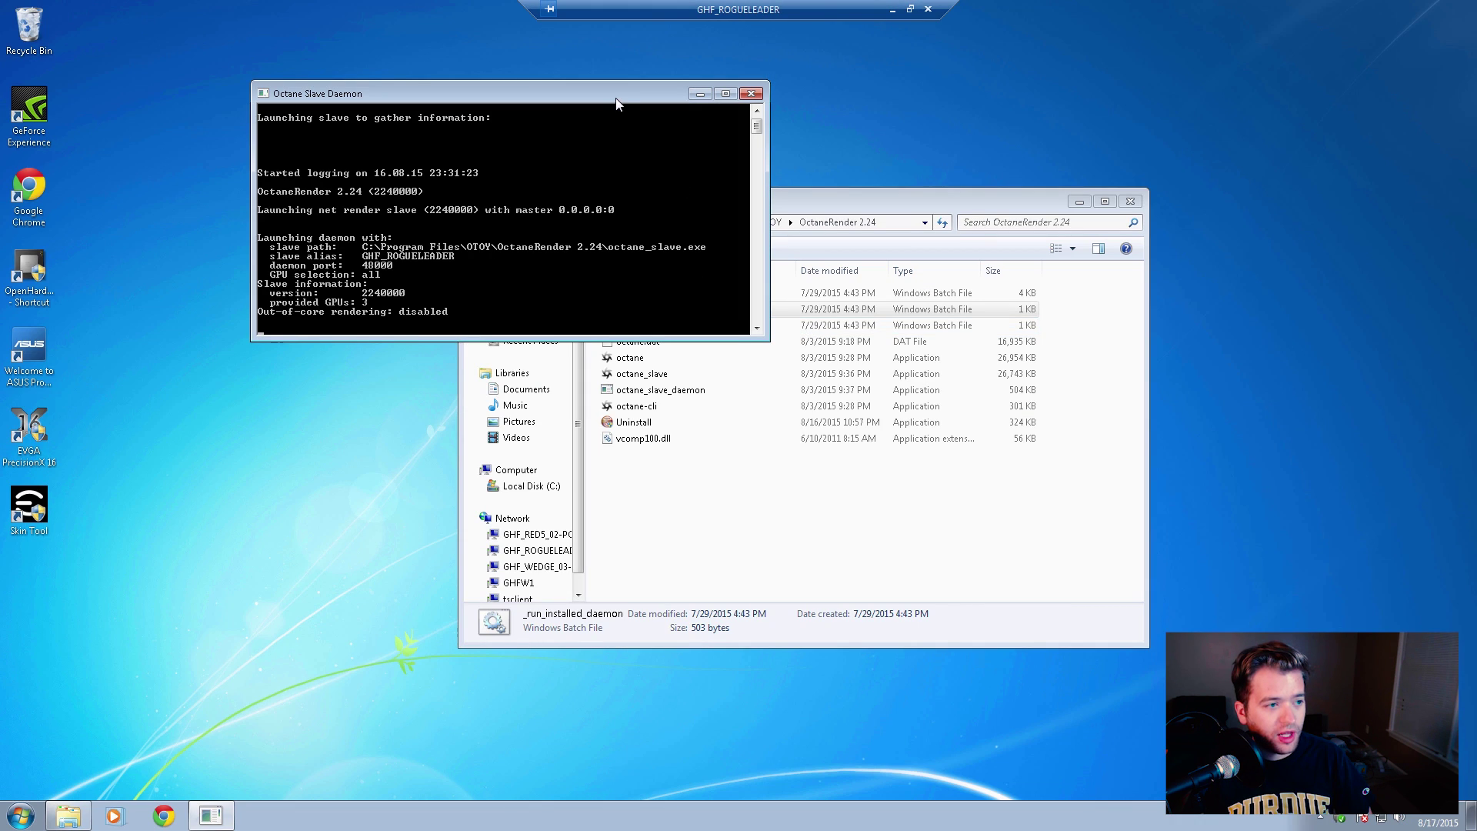
Arrange the slave daemon console and file browser, navigating up to the OTOY folder.
drag(616, 100, 1085, 168)
click(655, 200)
drag(656, 201, 704, 208)
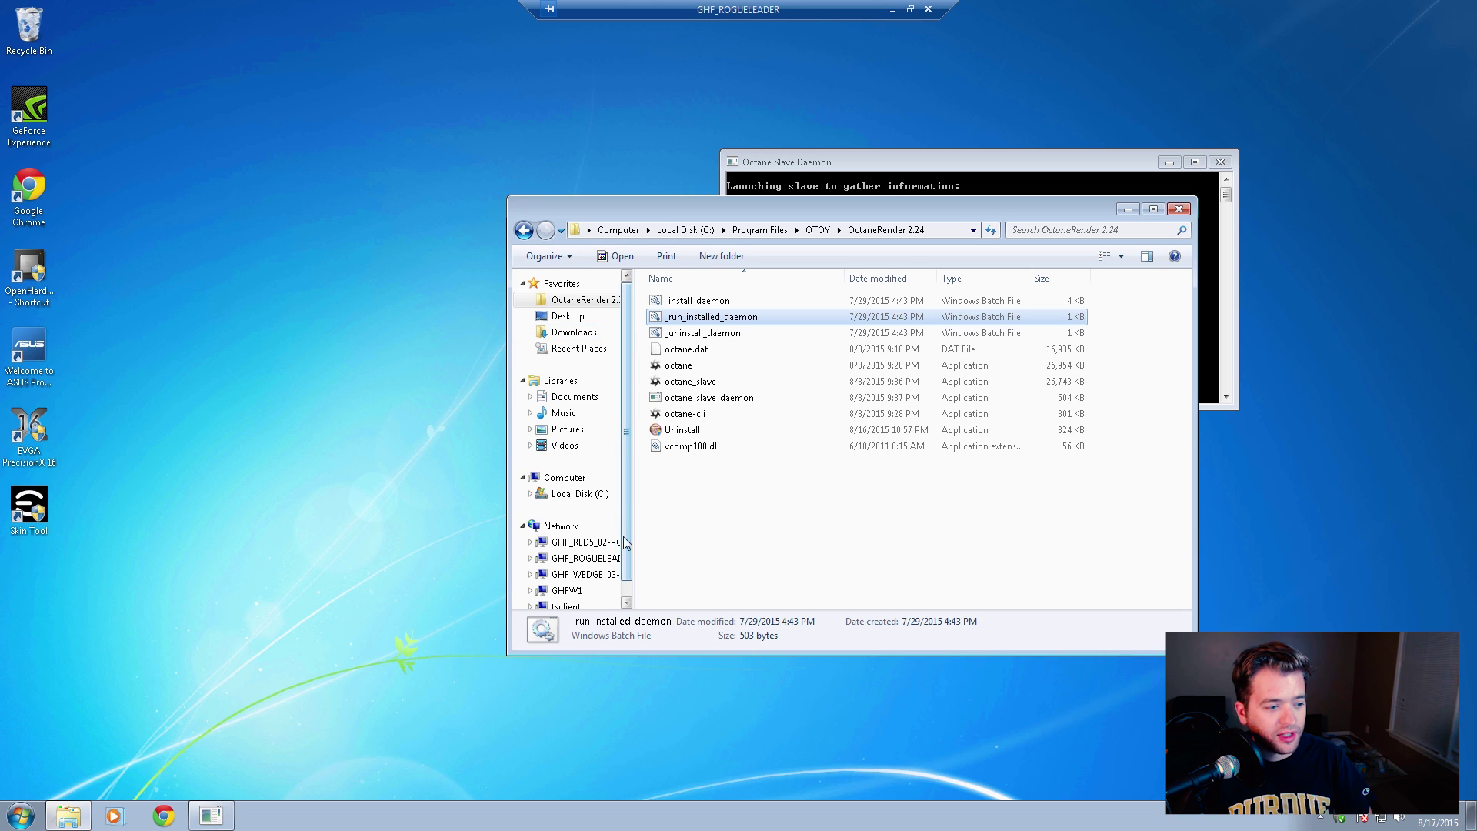
scroll(632, 596, down, 1)
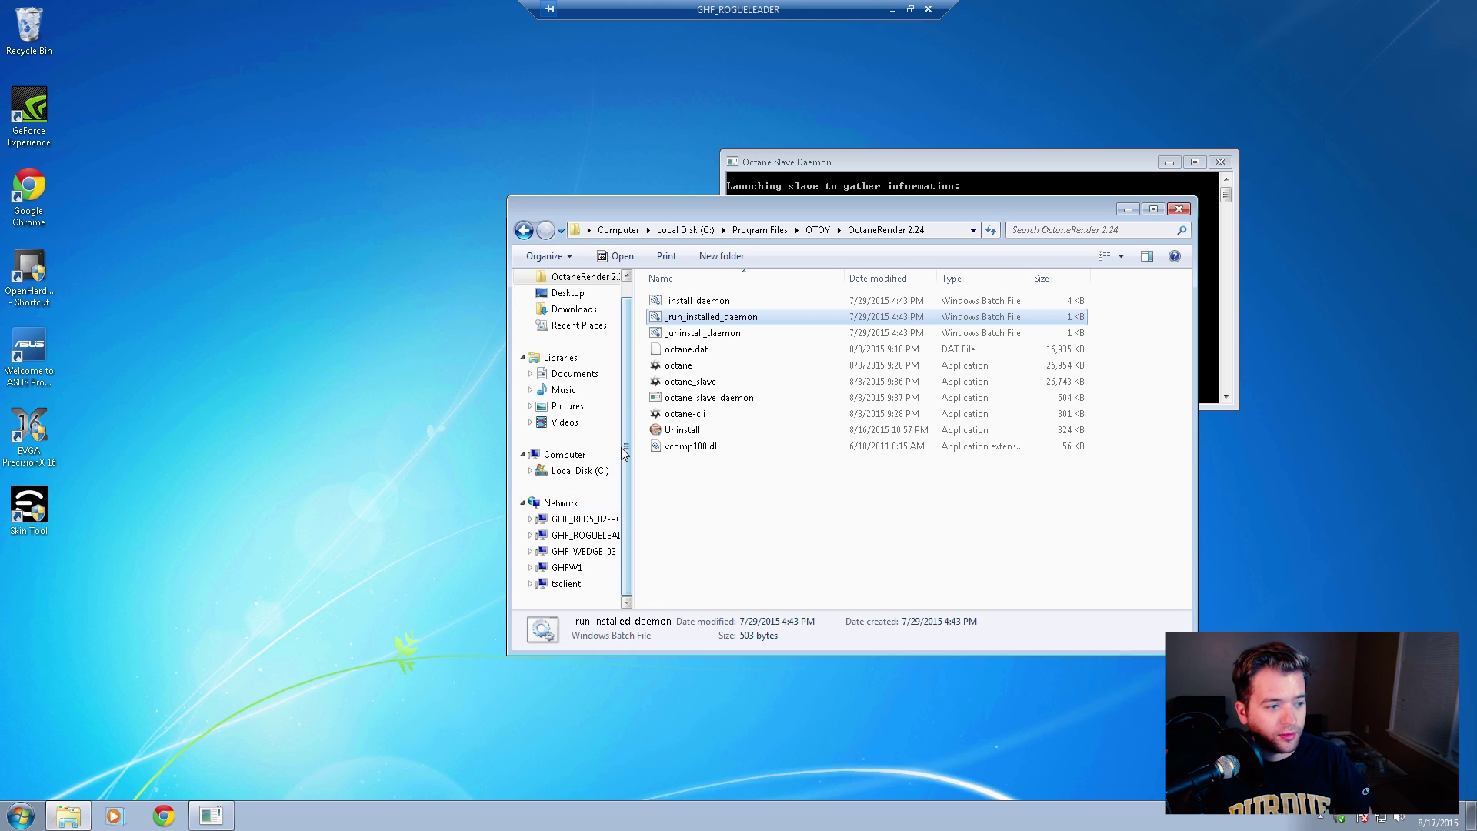
scroll(633, 596, up, 1)
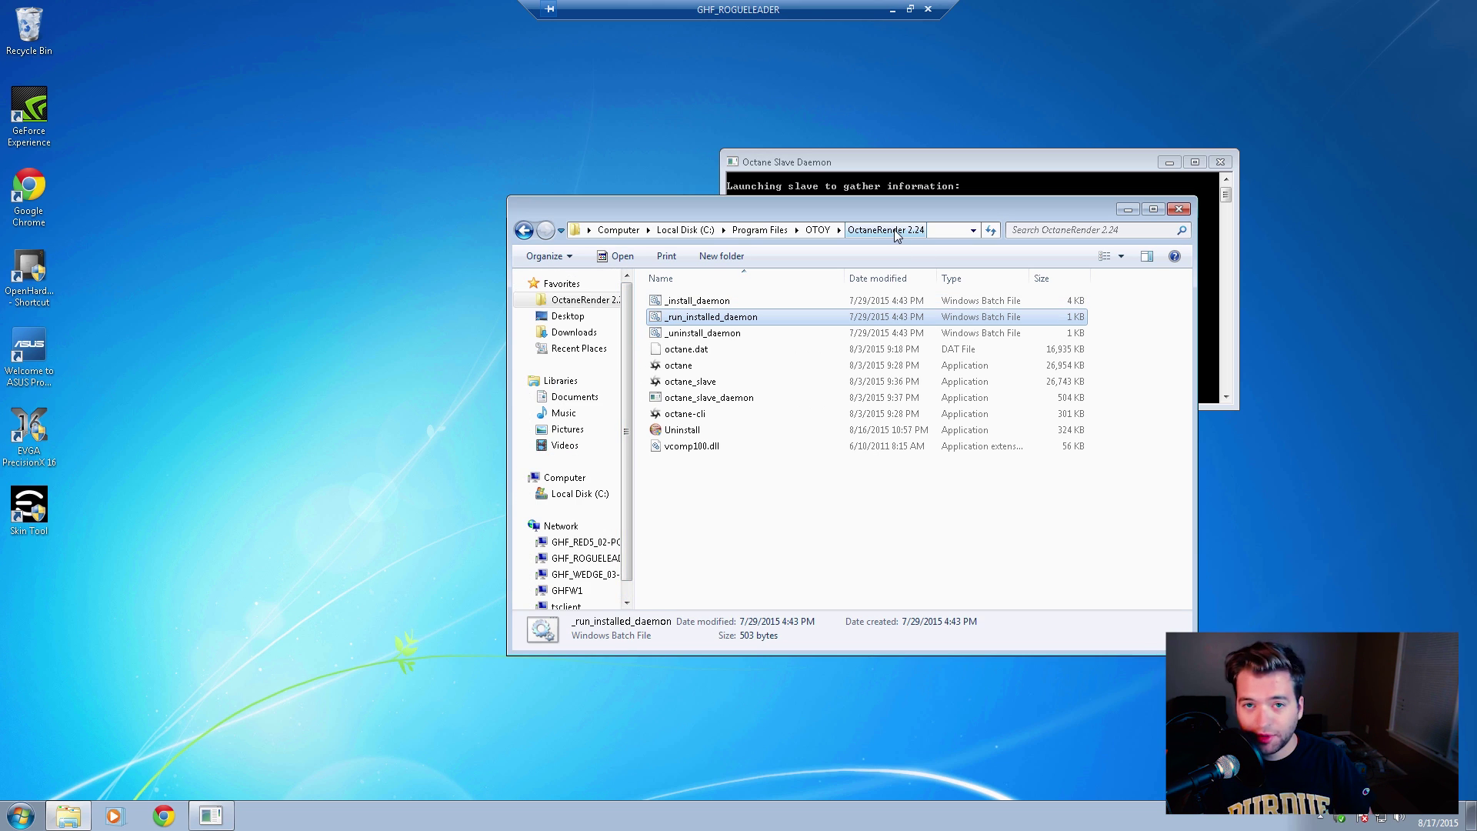
click(814, 231)
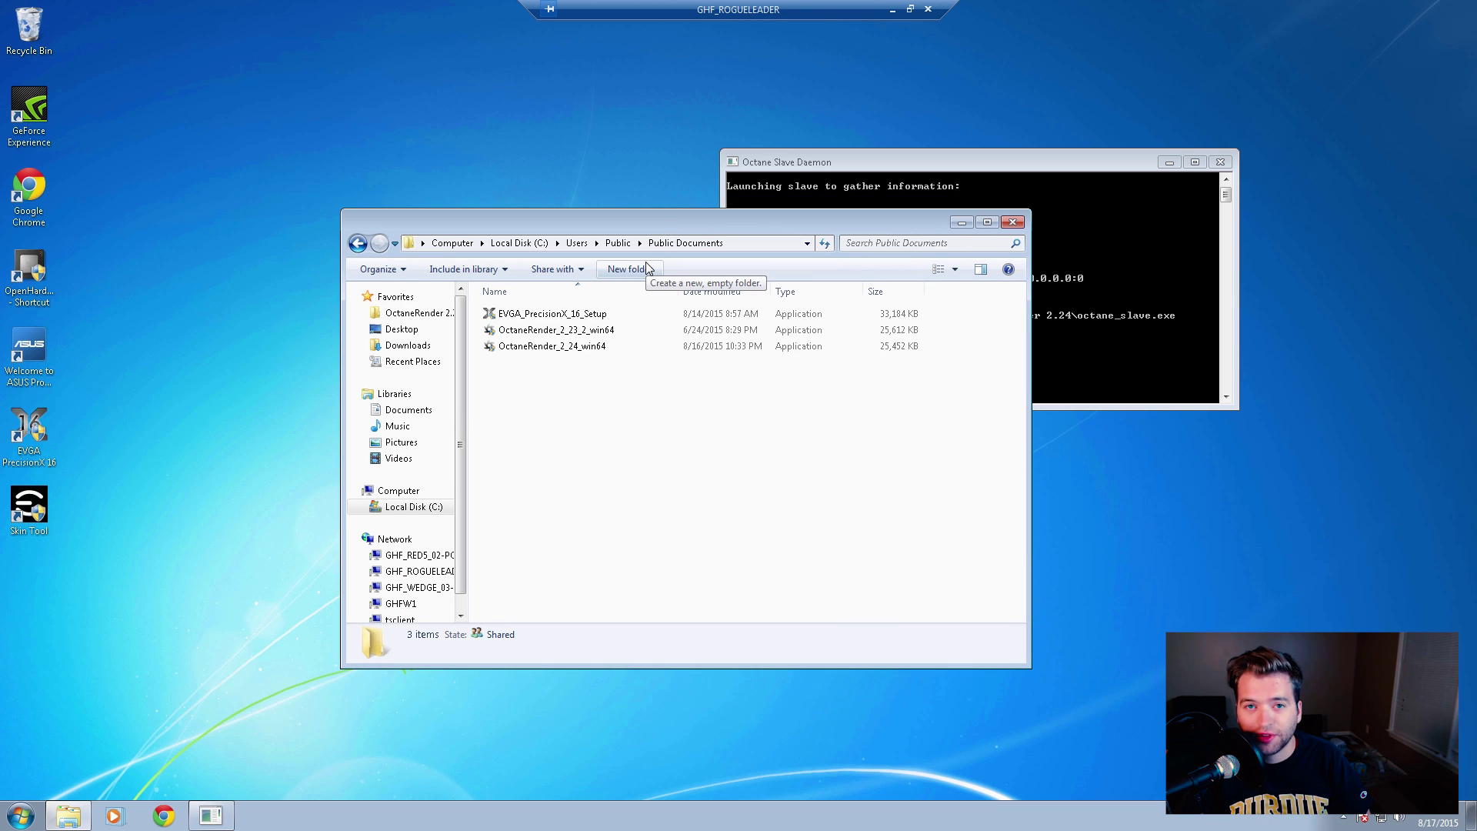
drag(793, 222, 733, 295)
drag(887, 161, 971, 122)
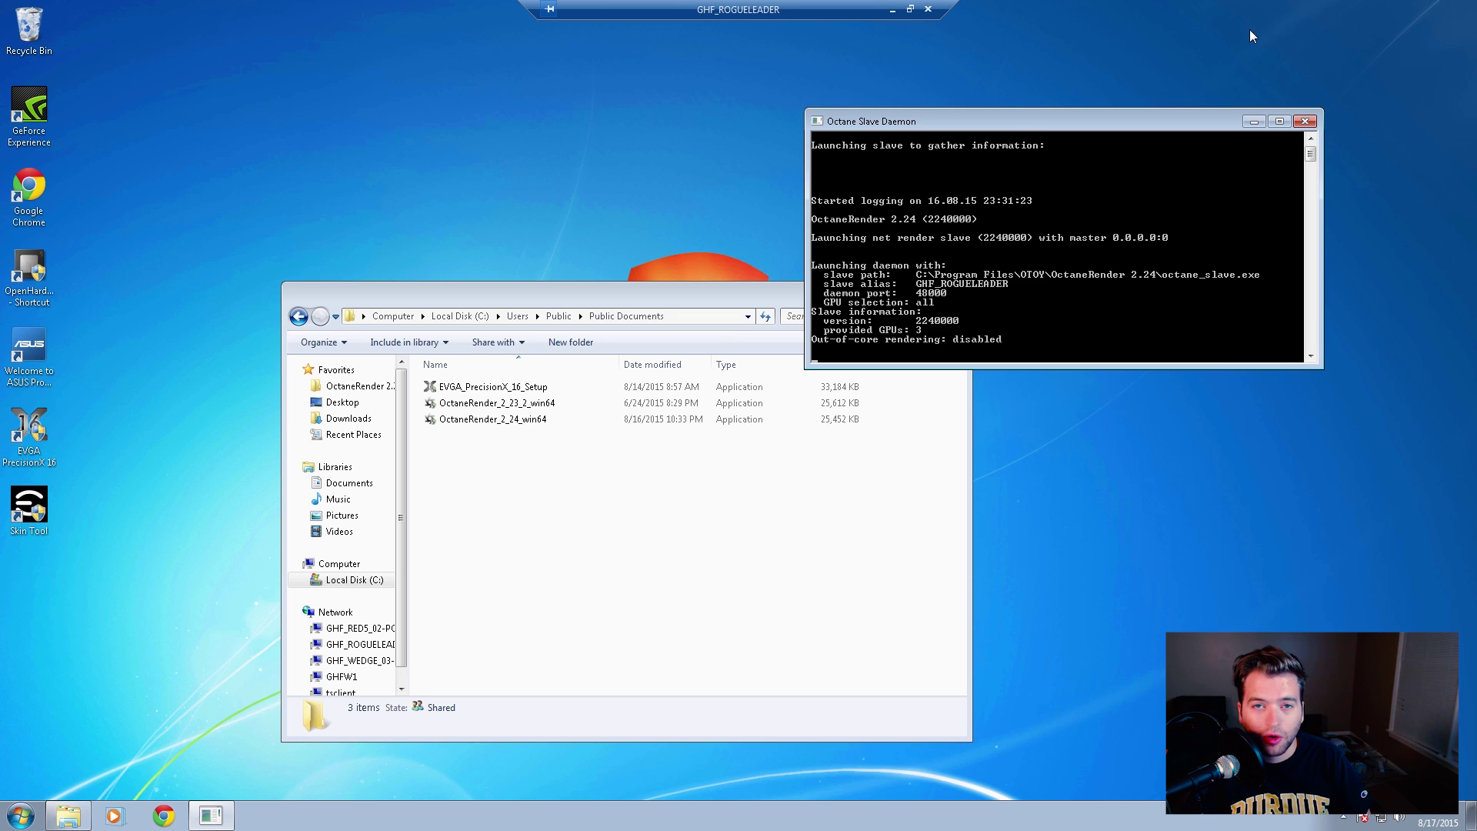
Close the old daemon console and install OctaneRender 2.23.2 into the default OTOY folder.
click(1305, 121)
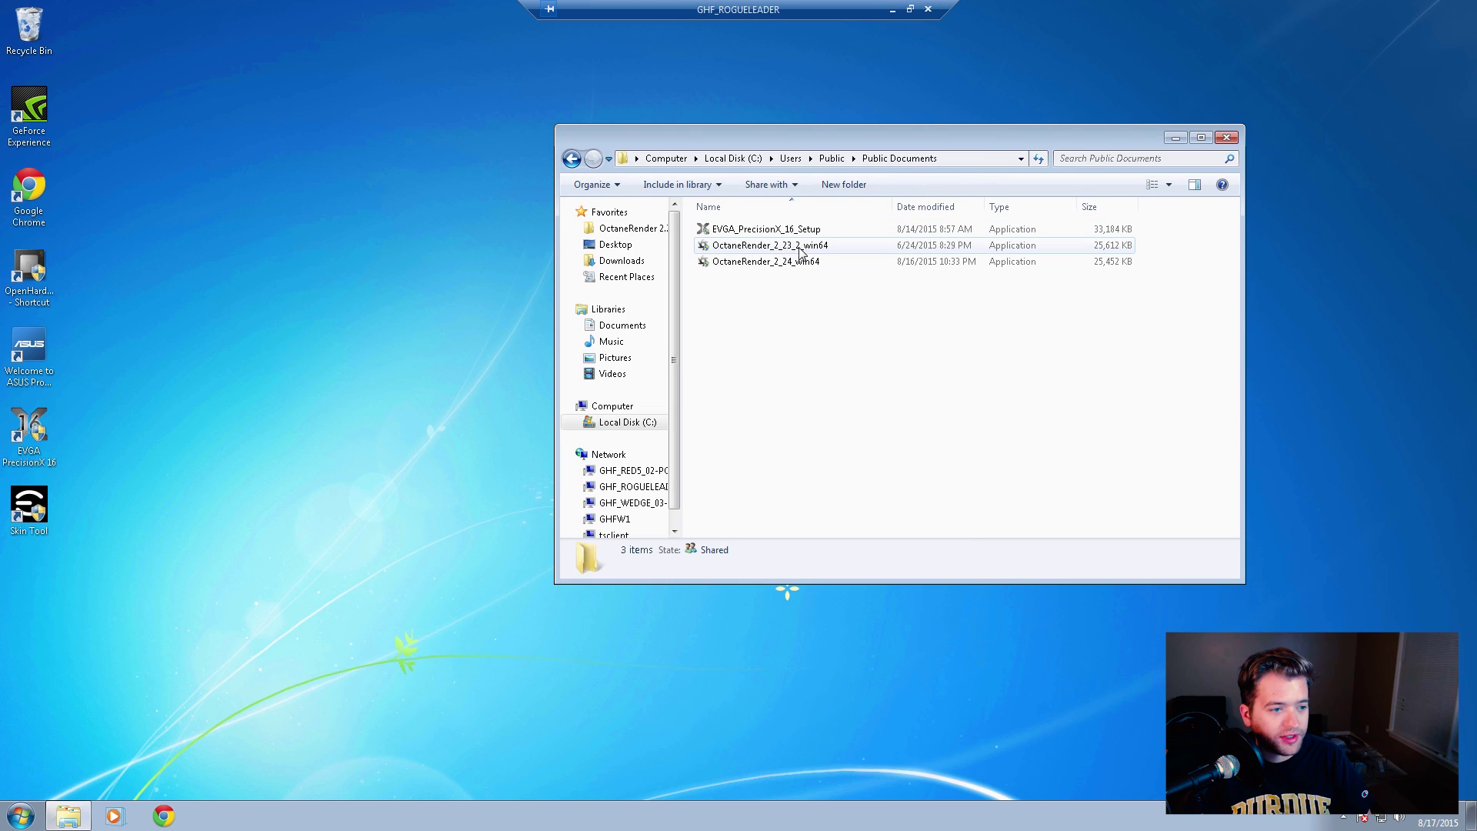
double_click(764, 248)
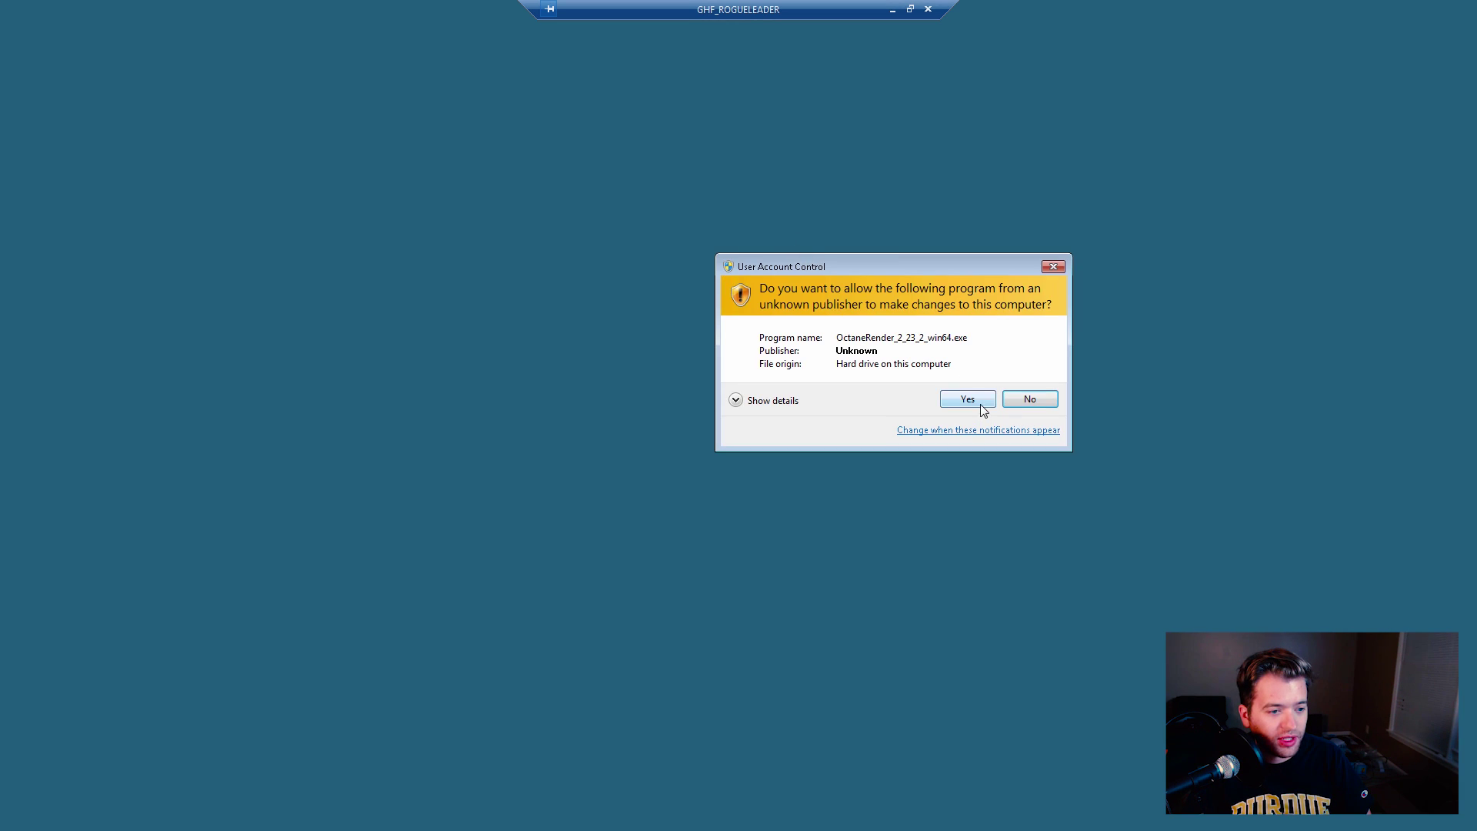
click(980, 404)
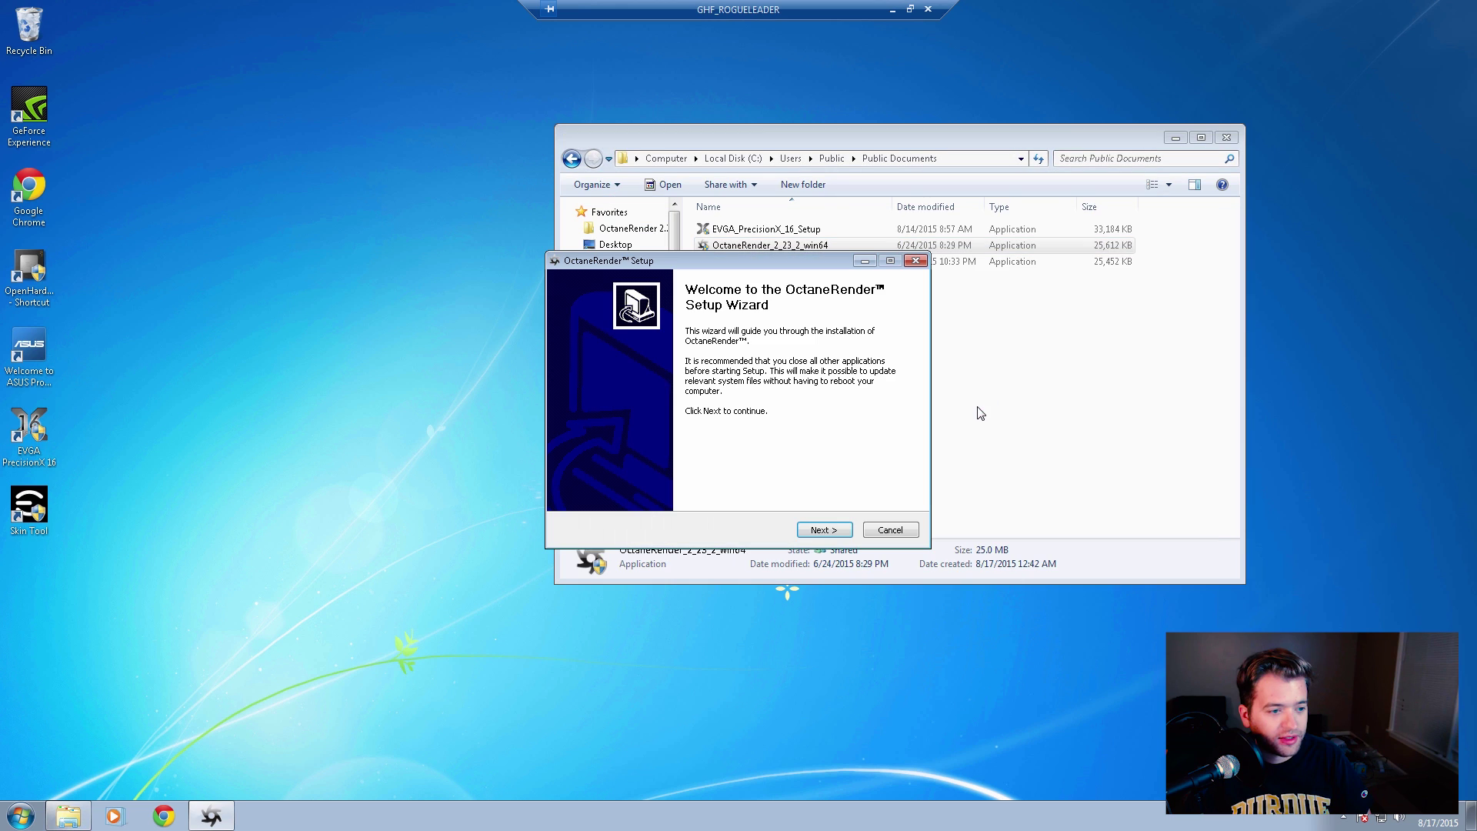
click(832, 530)
click(835, 530)
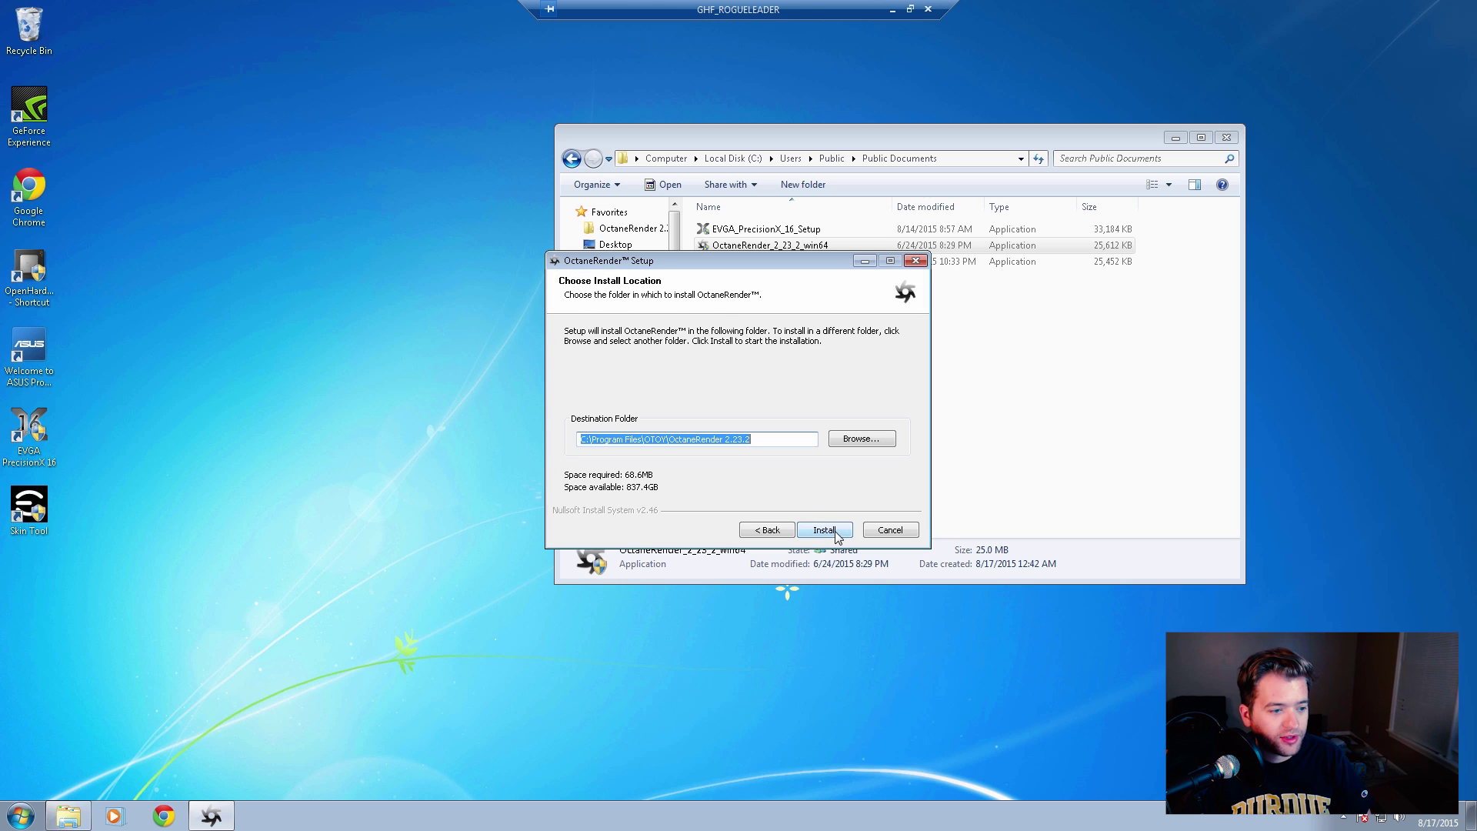
click(837, 528)
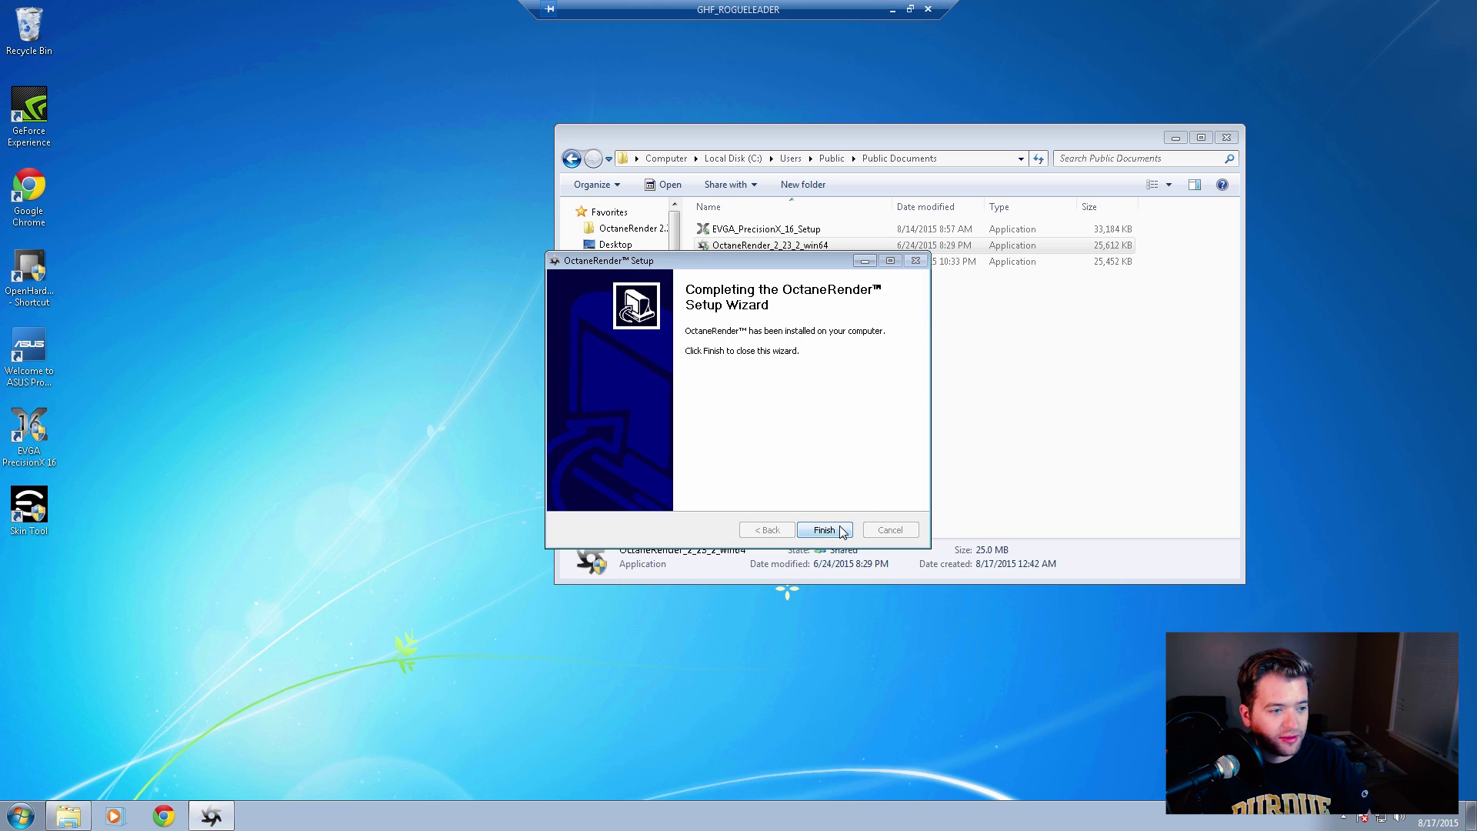
click(824, 529)
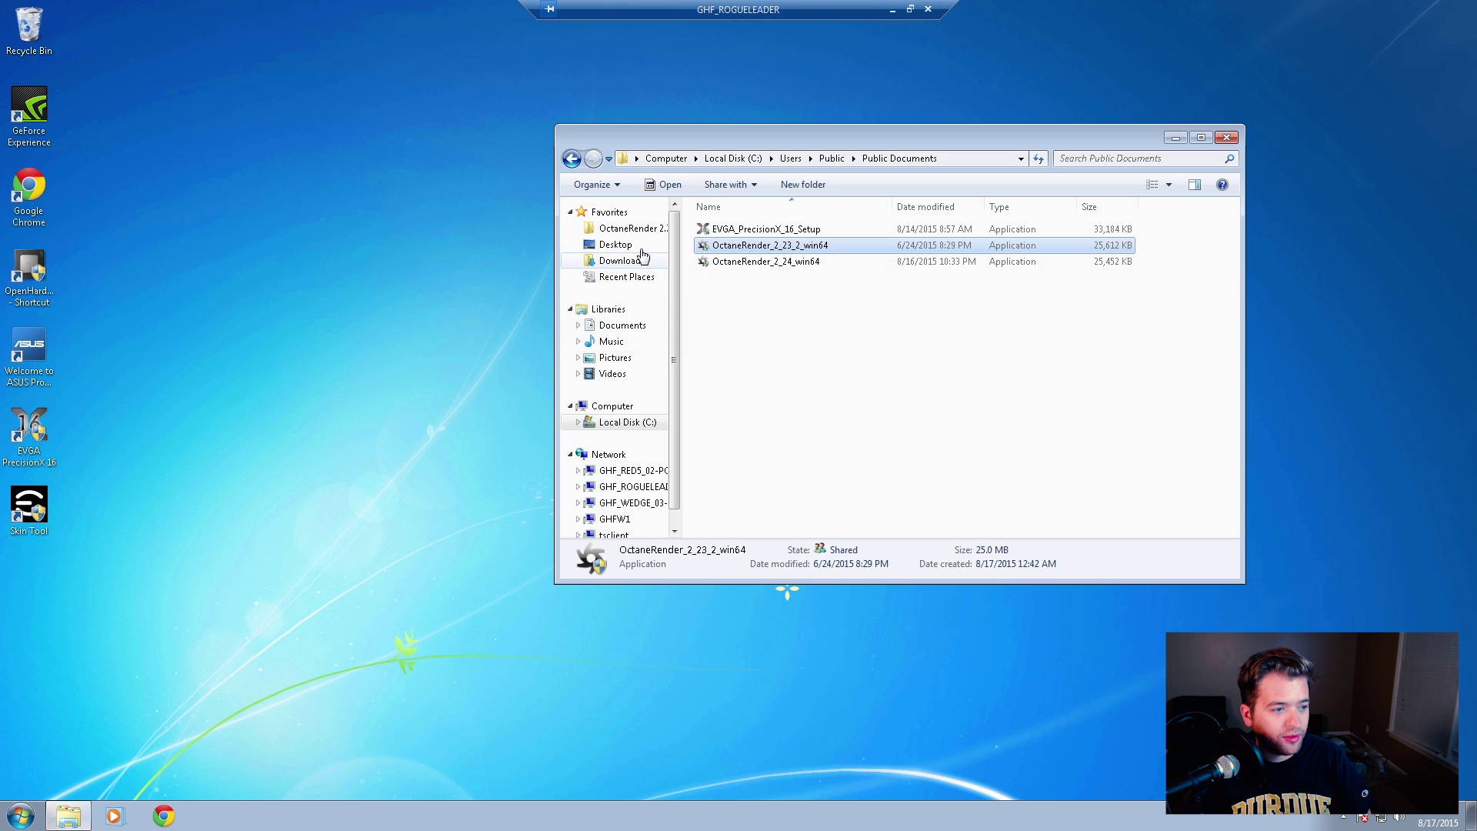
Run the daemon install script from the OctaneRender 2.23.2 folder.
click(627, 229)
click(865, 158)
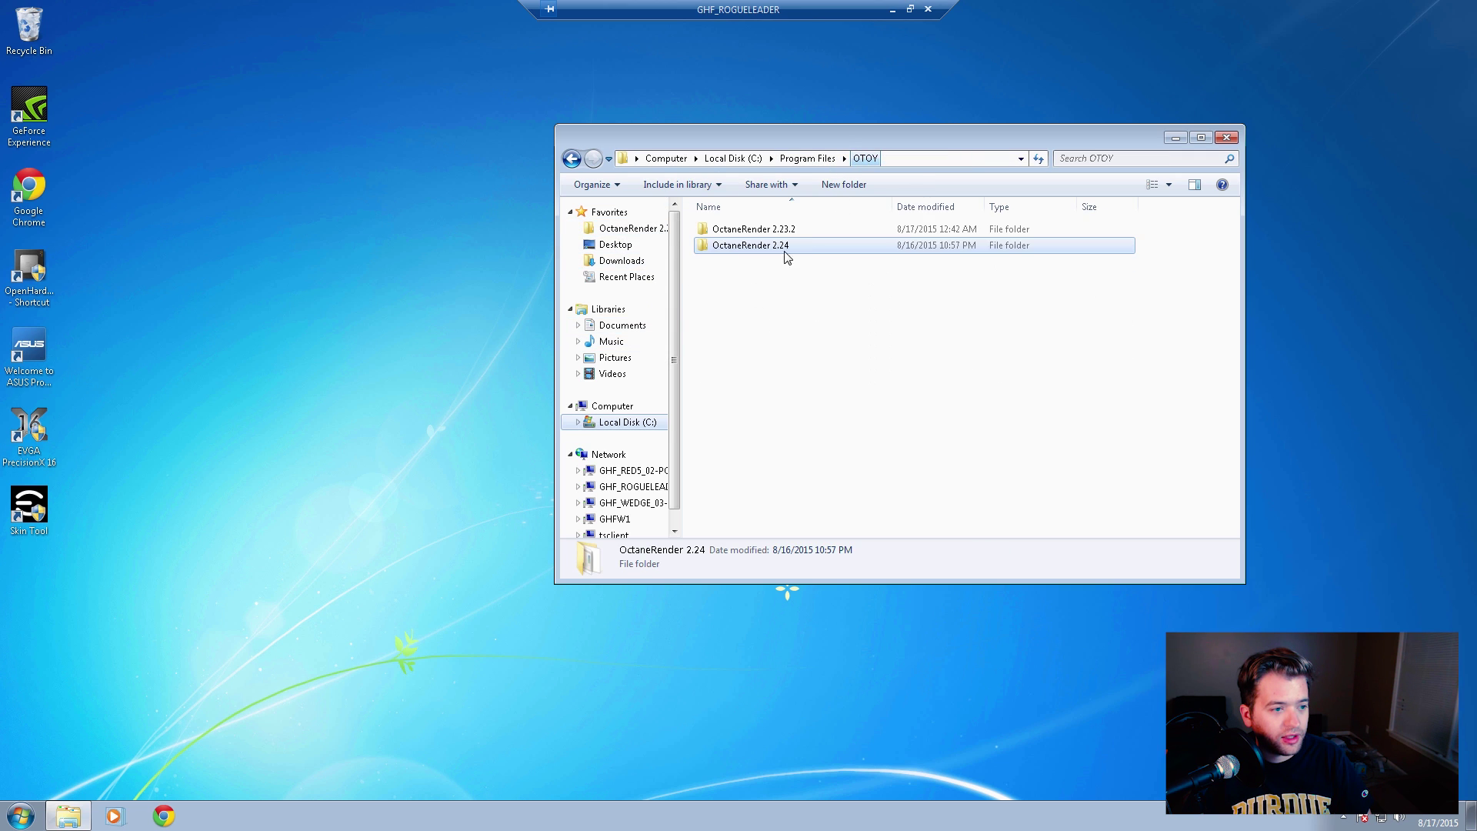
double_click(745, 229)
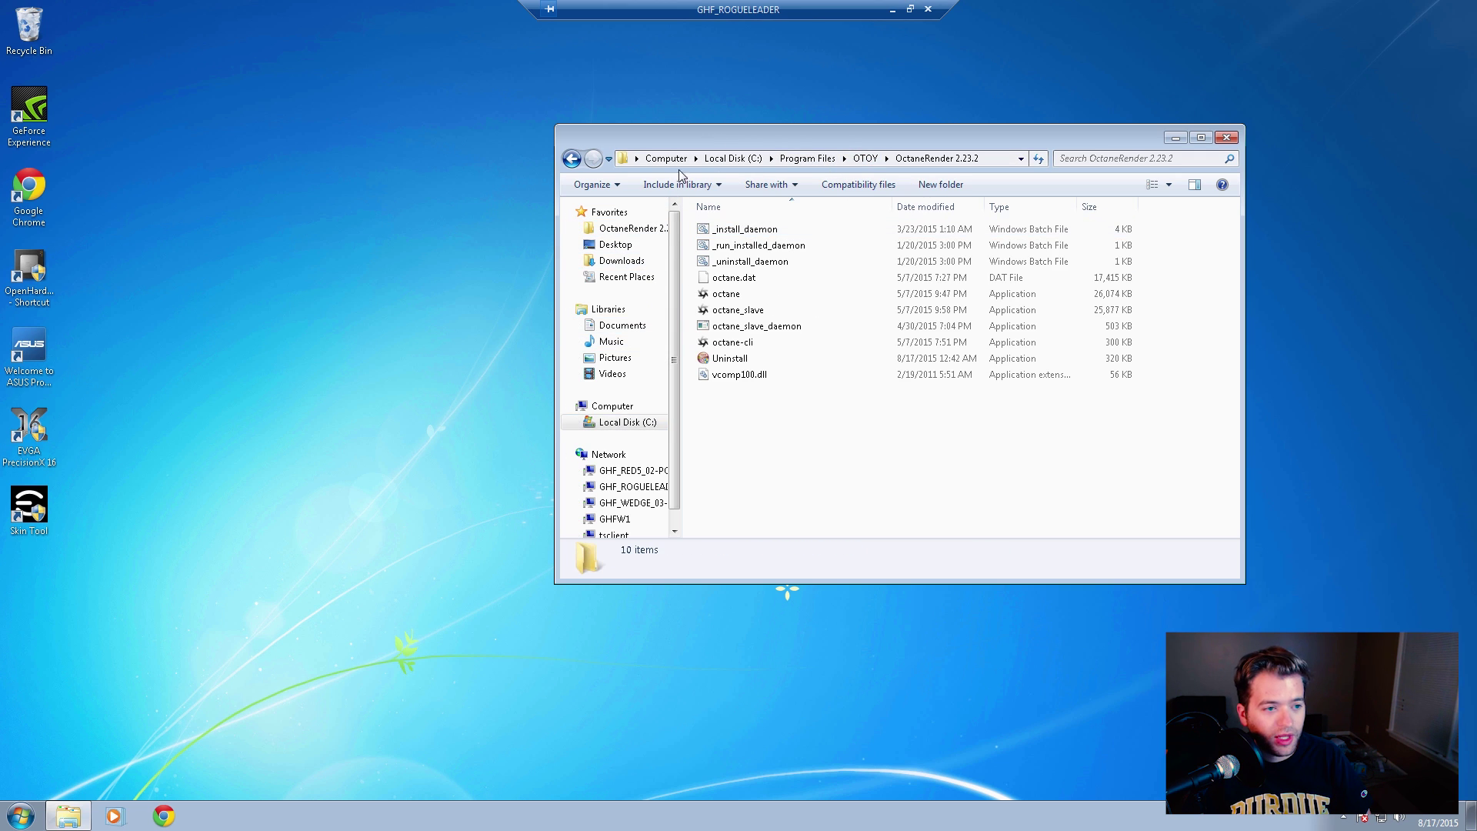
double_click(751, 233)
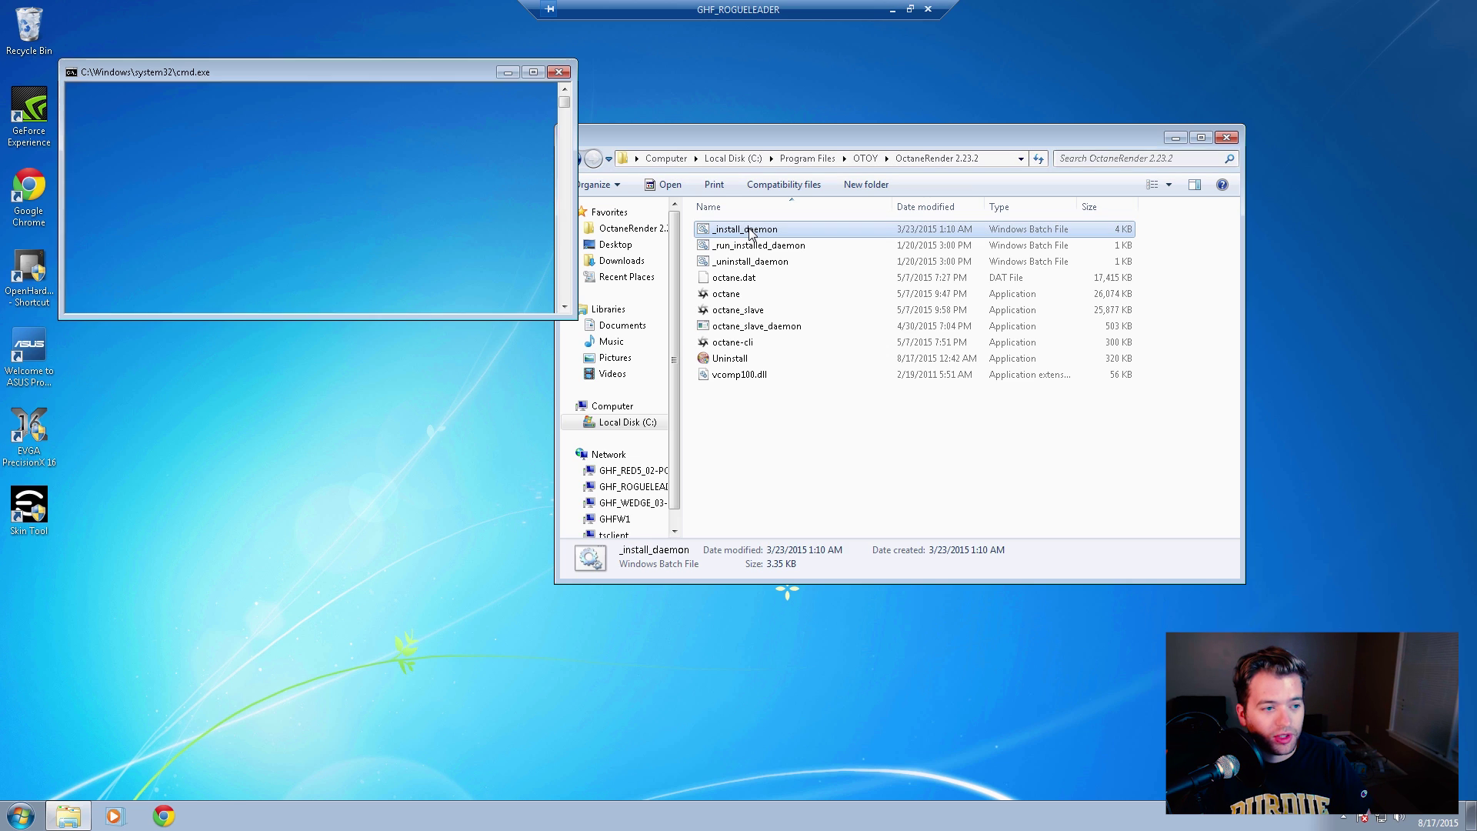
drag(422, 79, 973, 79)
Accept port 48000, all GPUs, no out-of-core textures, then start _run_installed_daemon.
key(Return)
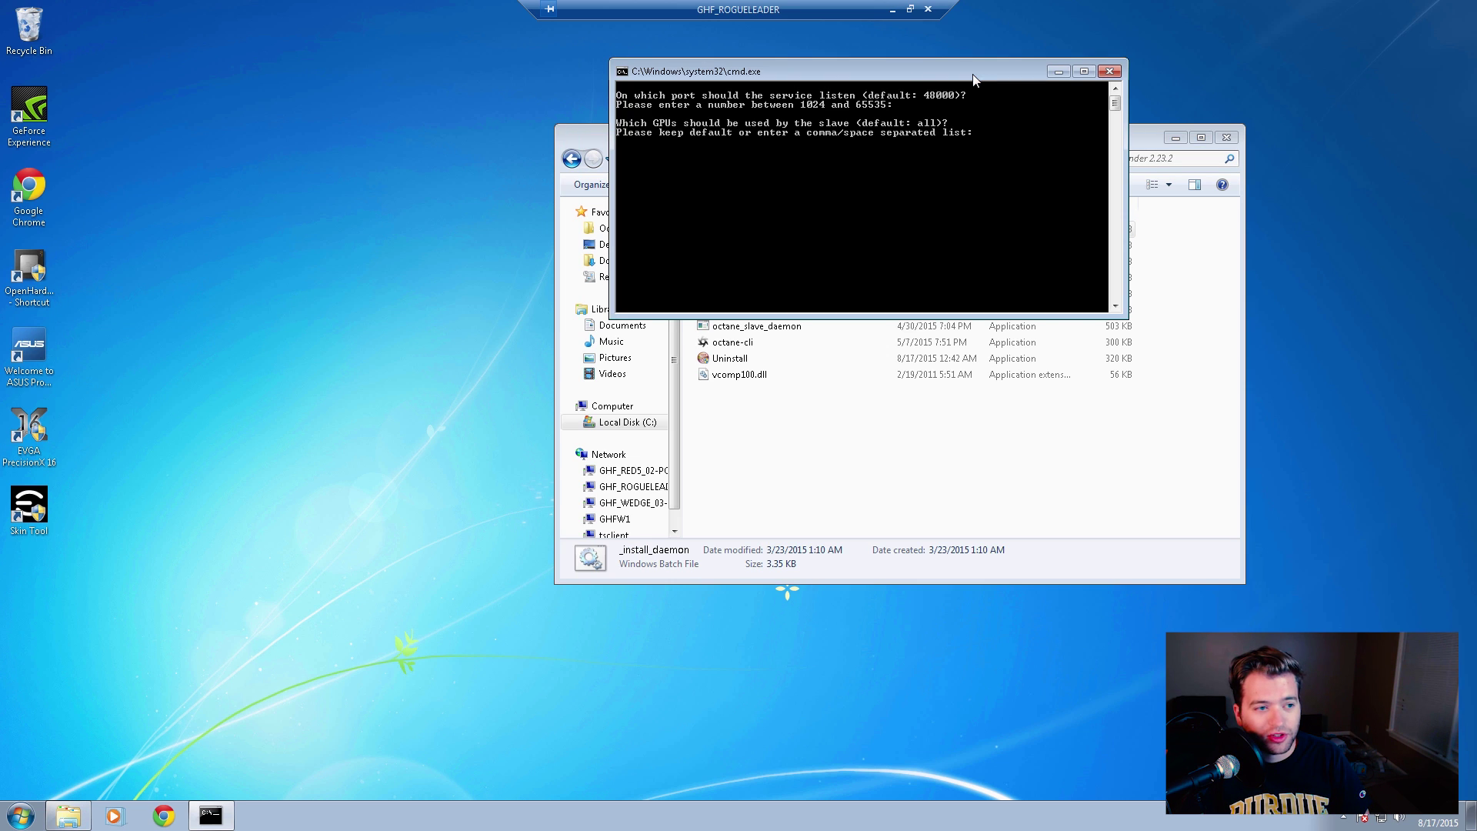
key(Return)
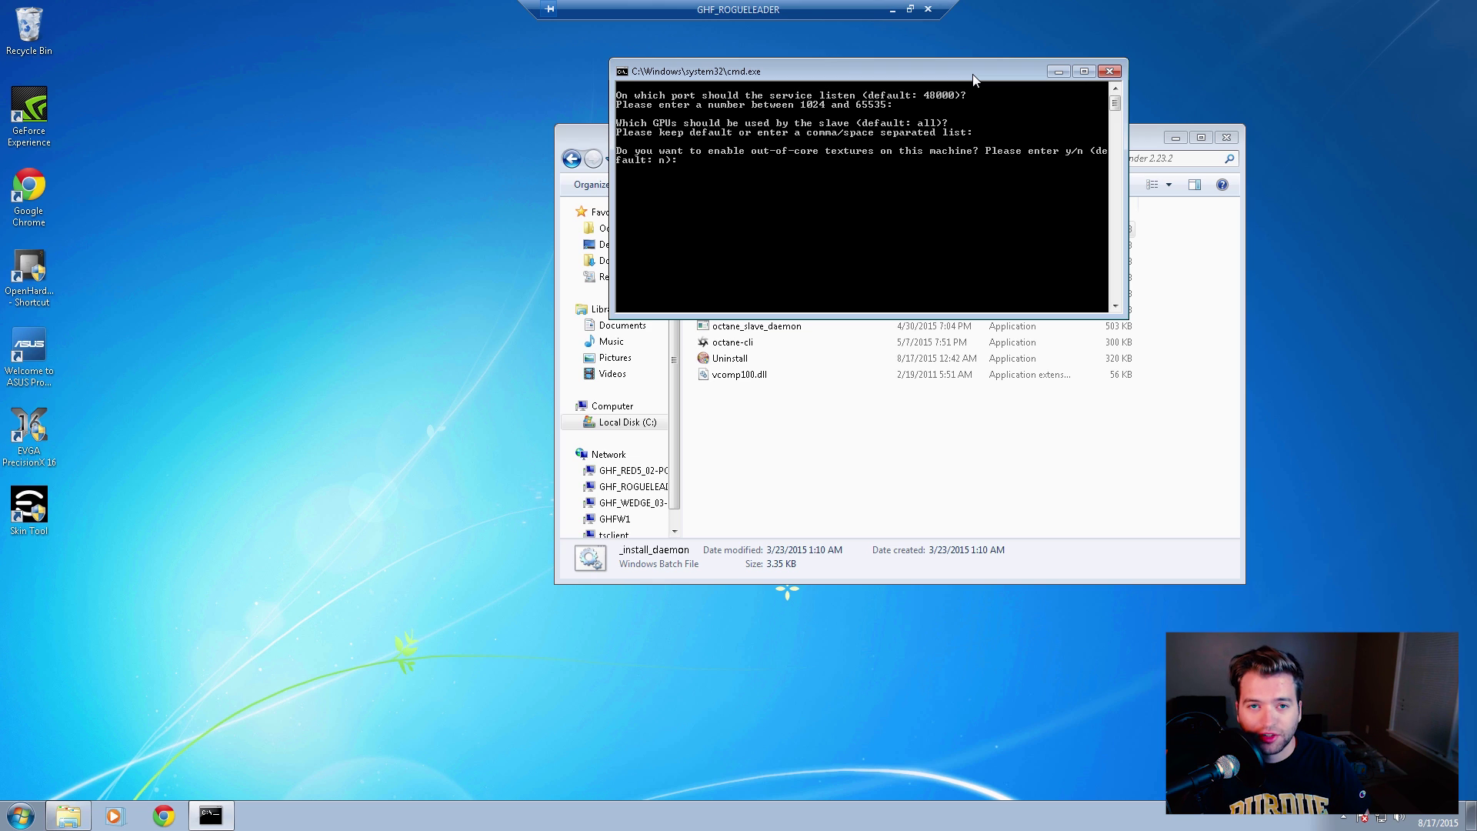
key(Return)
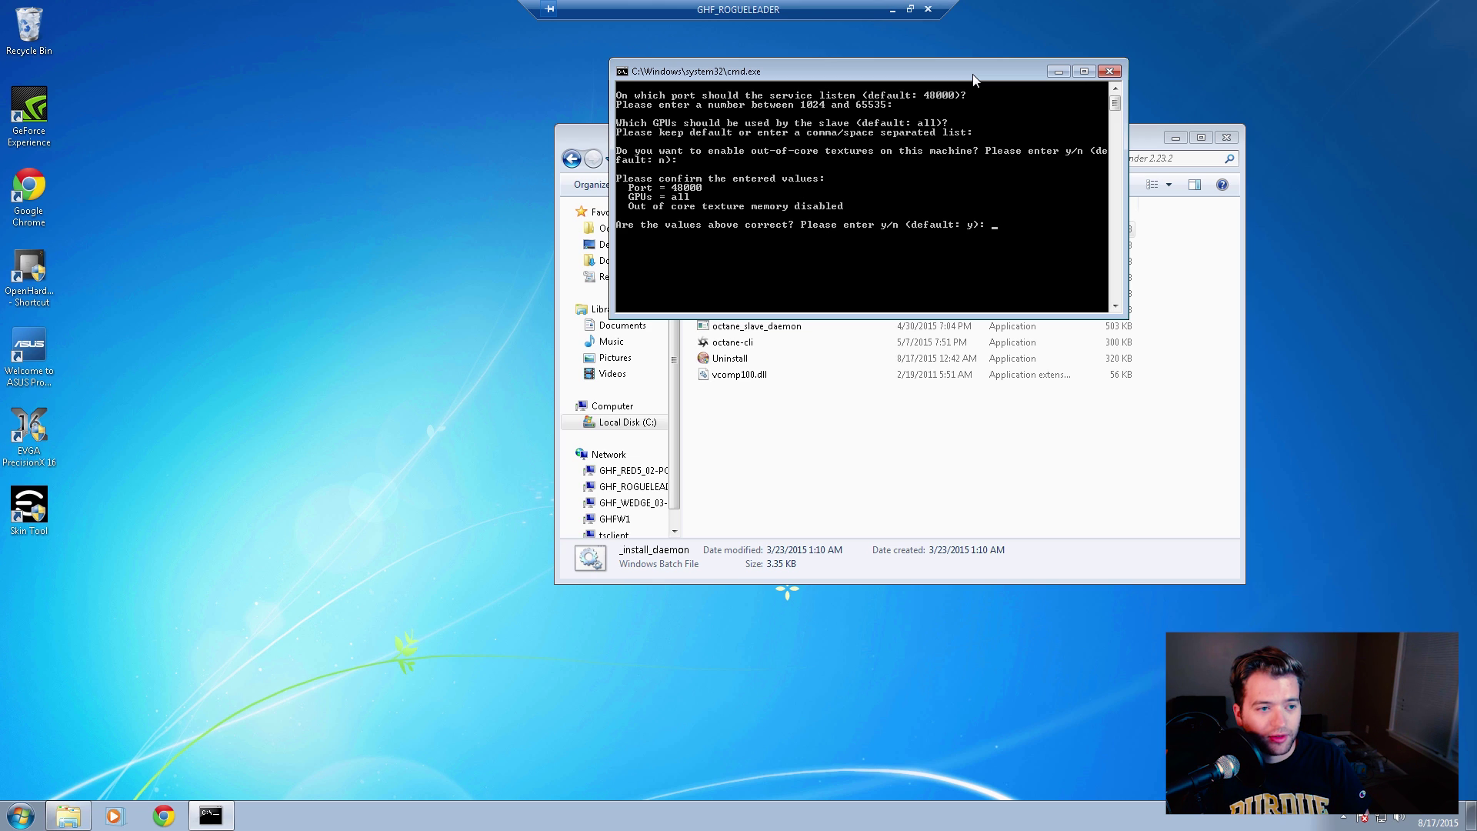
key(Return)
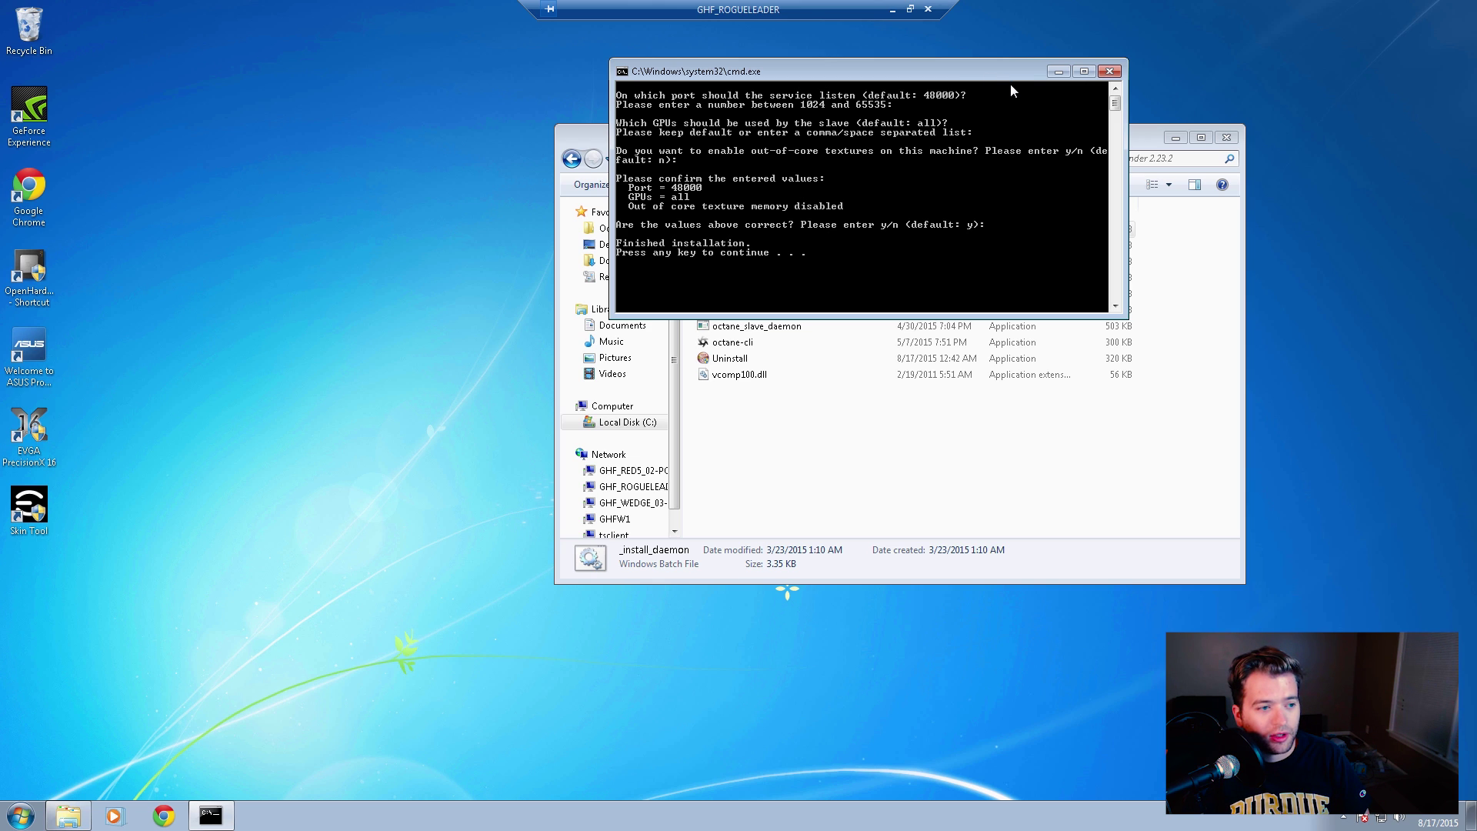
key(Return)
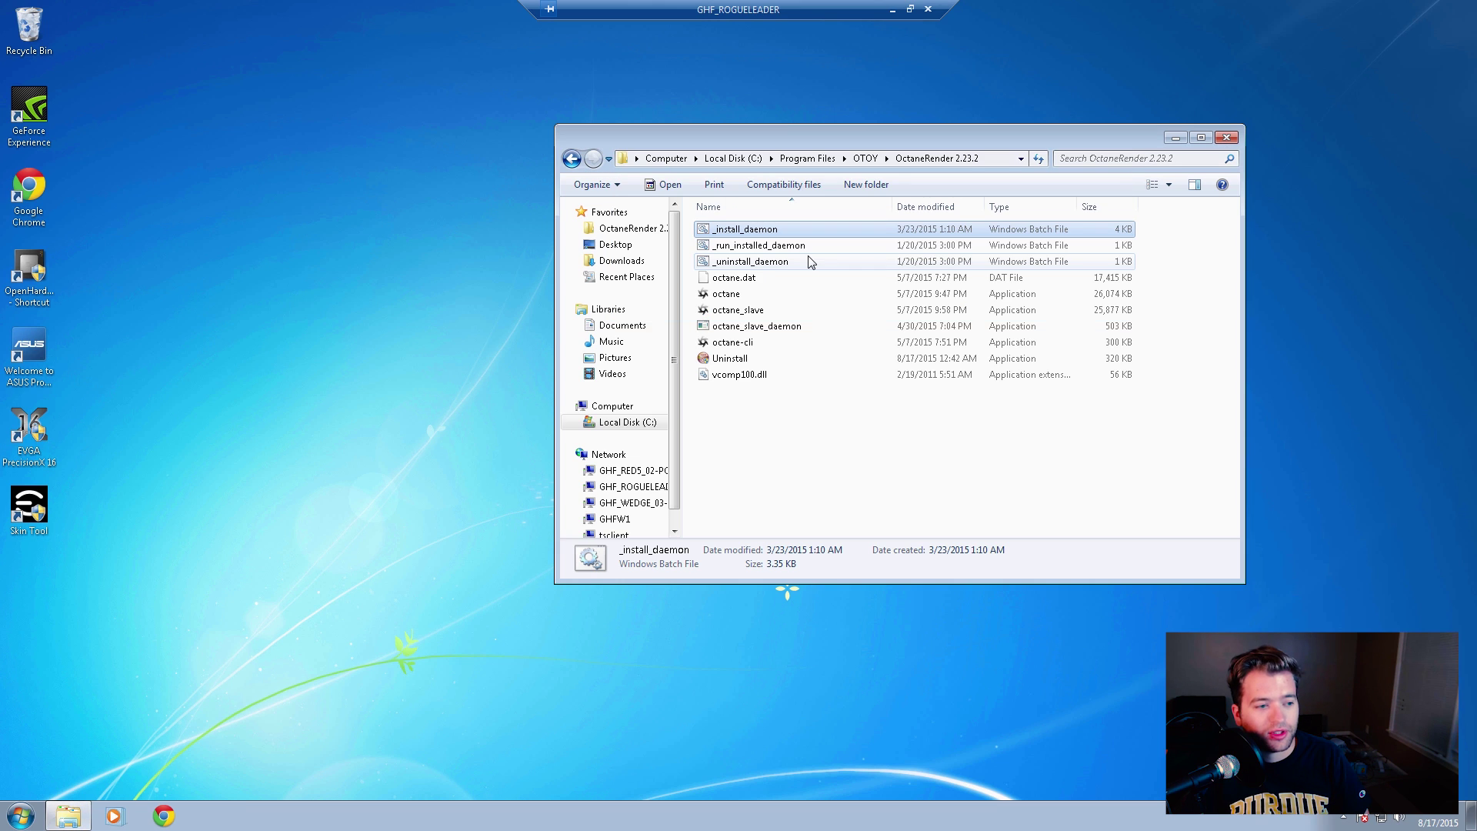
click(752, 246)
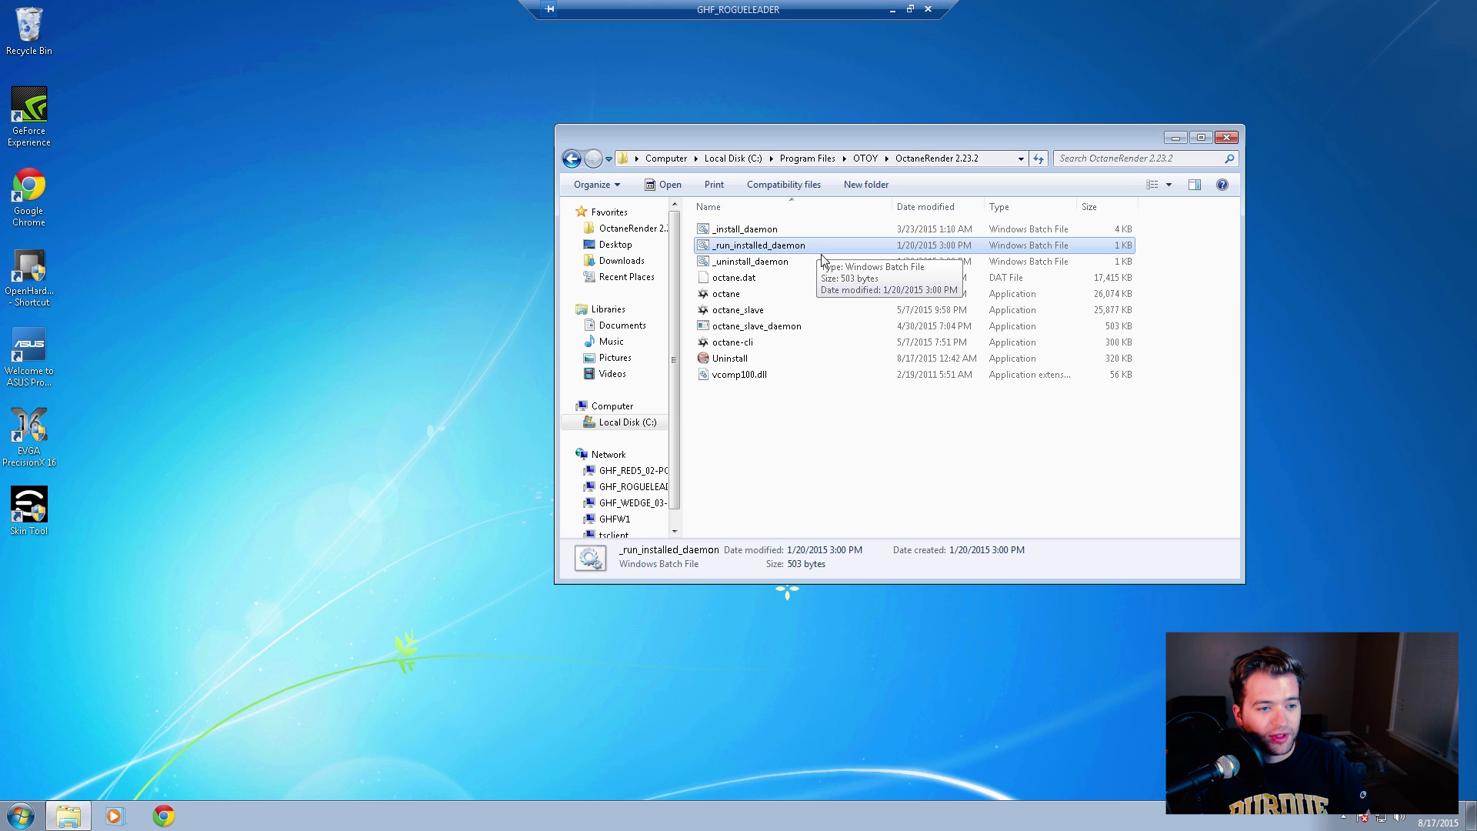
double_click(753, 250)
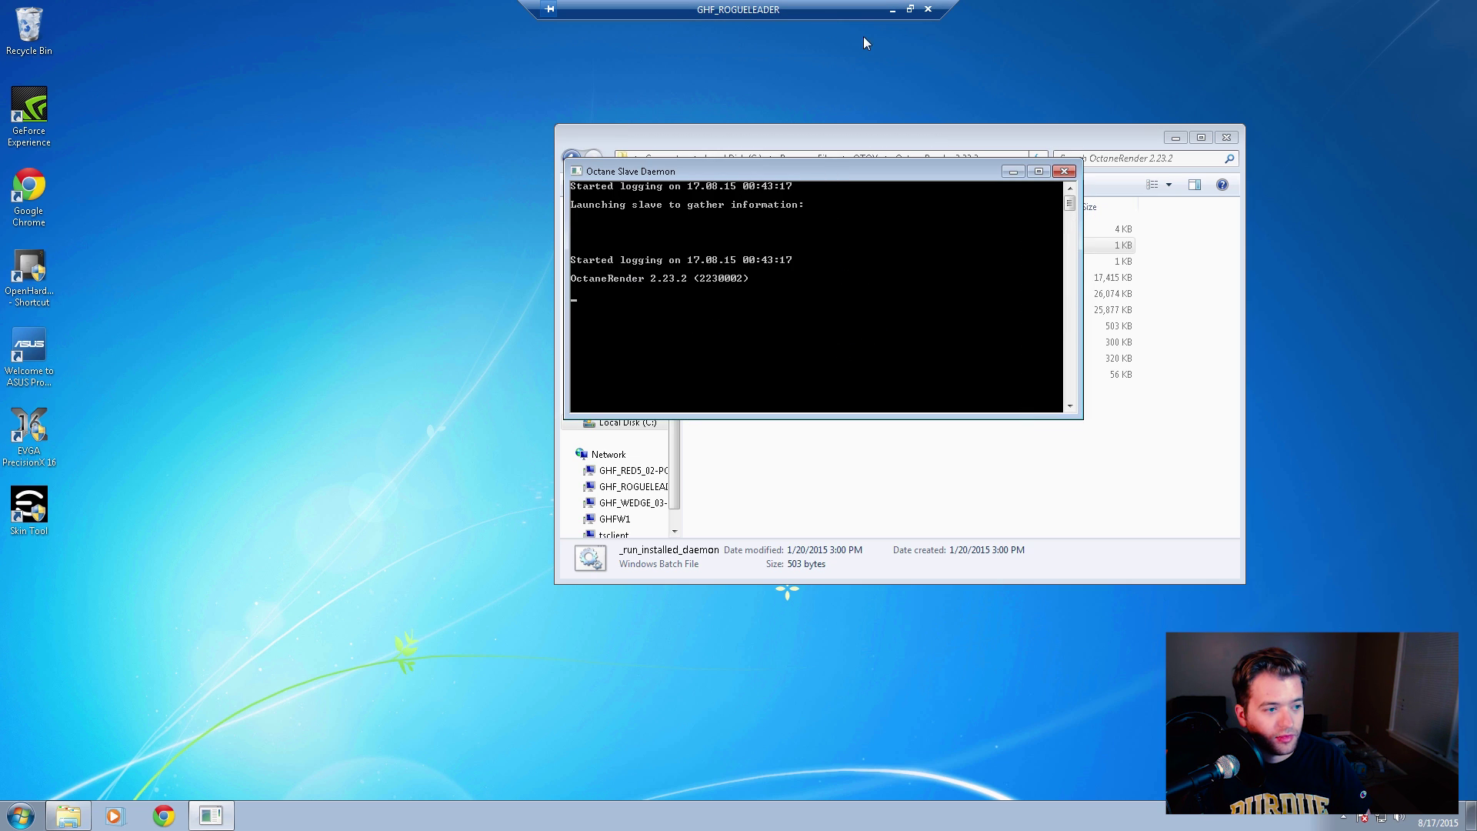
End the remote session and review, then close, Octane's Network Preferences.
click(928, 10)
drag(1094, 117, 991, 113)
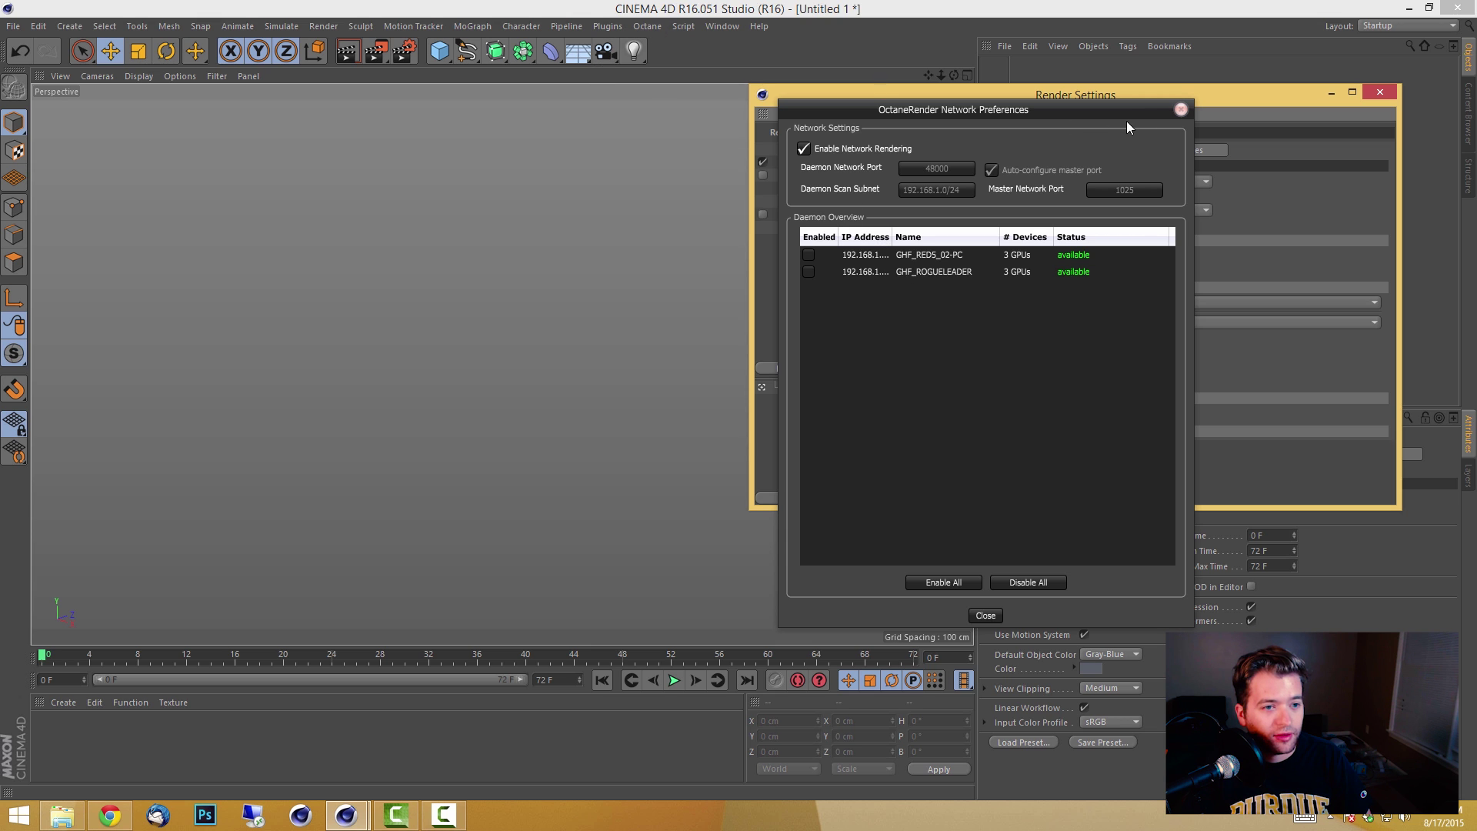
click(1180, 110)
Open the Octane Live Viewer window, reposition it, then close it.
click(645, 27)
click(670, 70)
drag(684, 256, 715, 132)
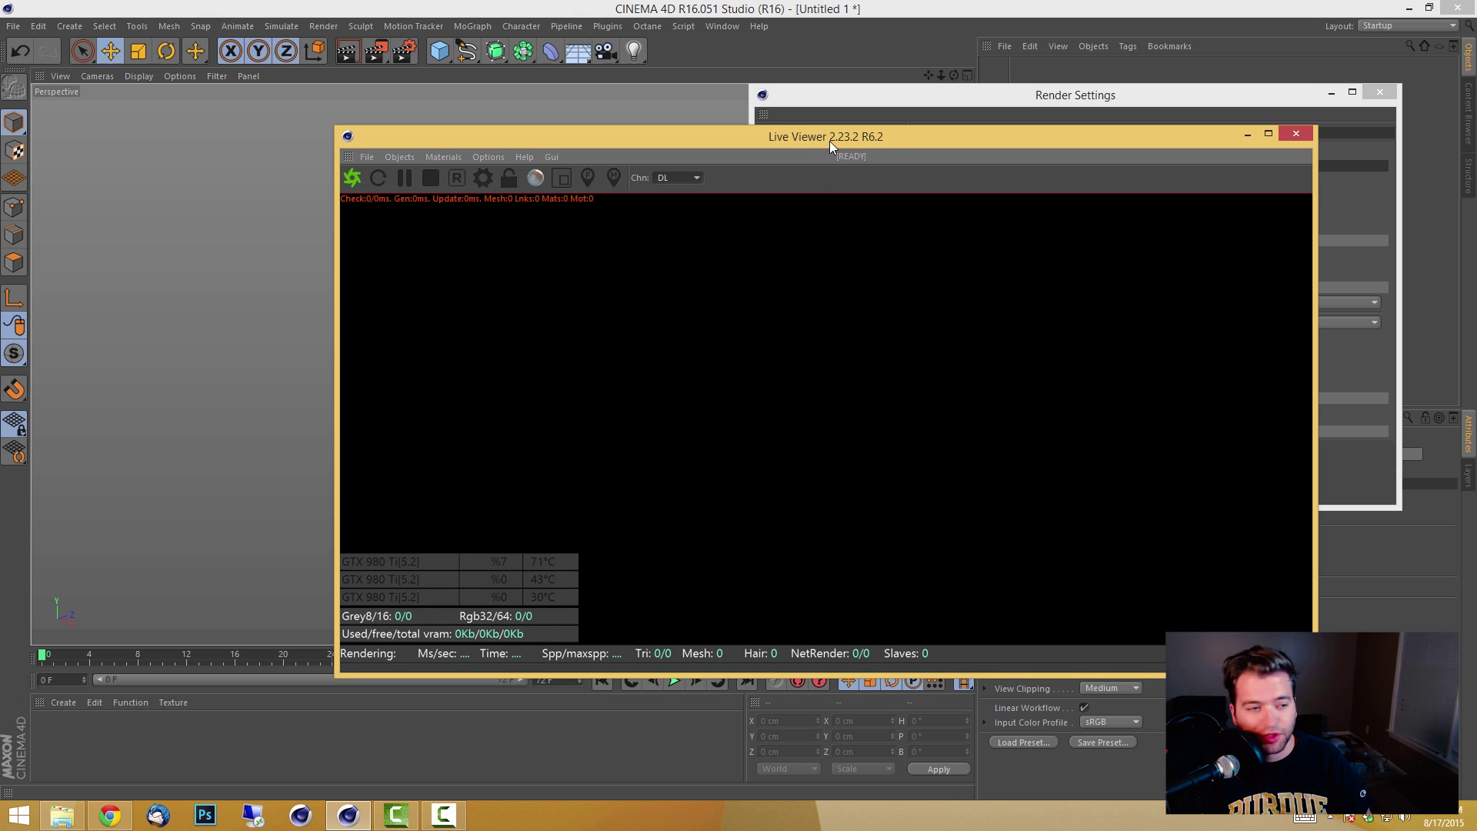
drag(830, 141, 851, 143)
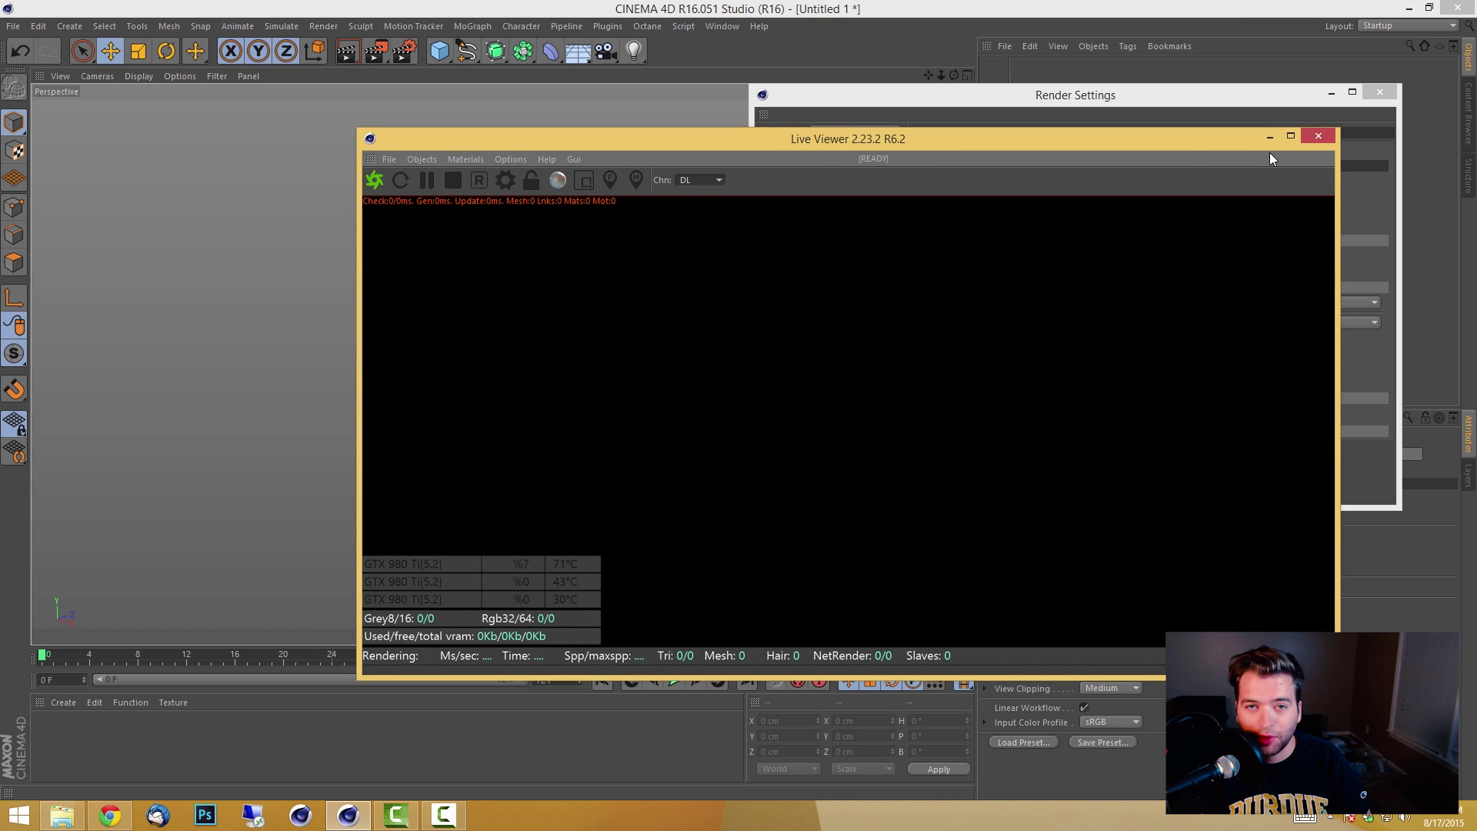
drag(941, 142, 940, 152)
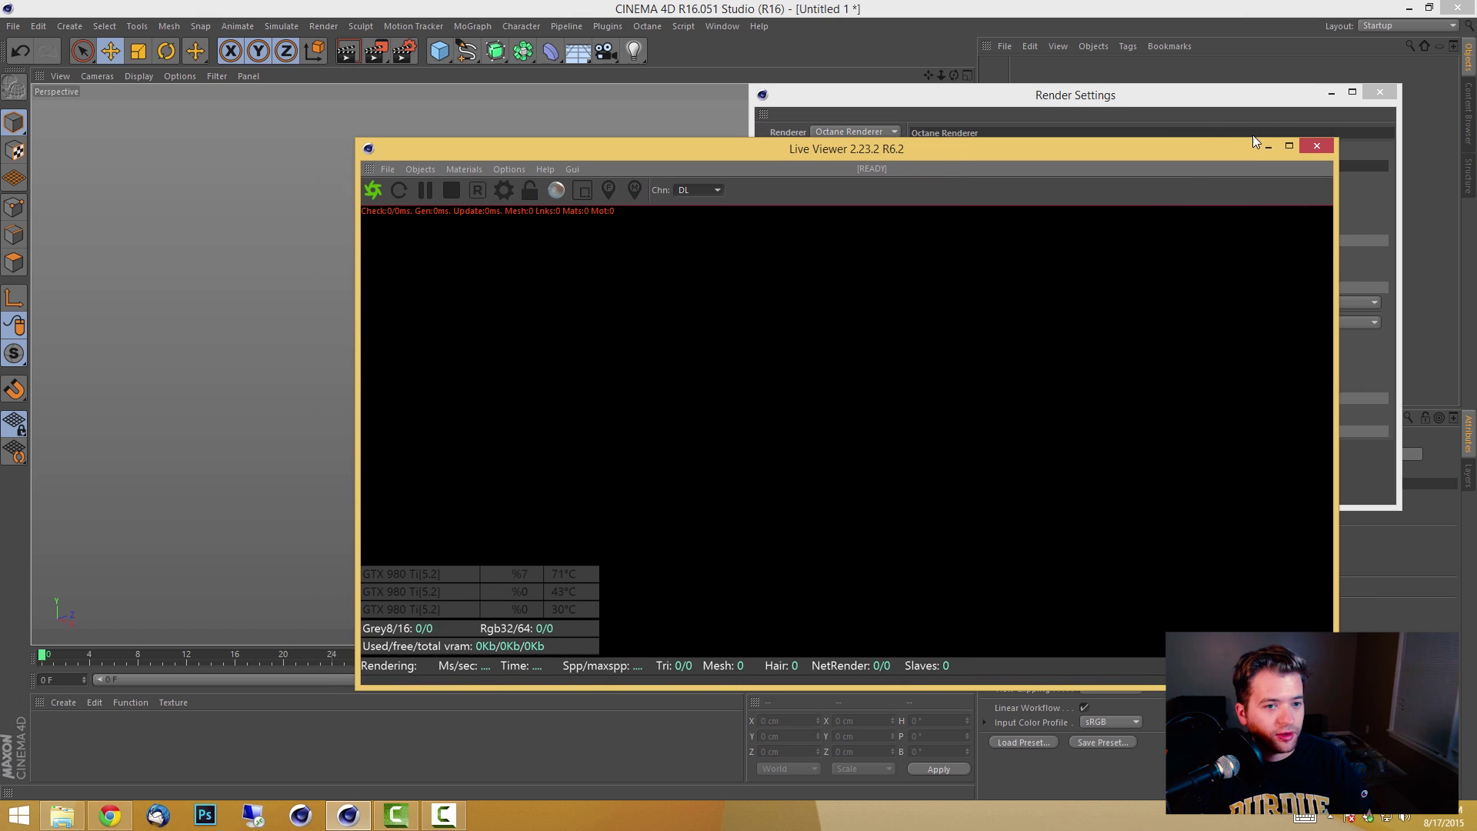
click(1318, 146)
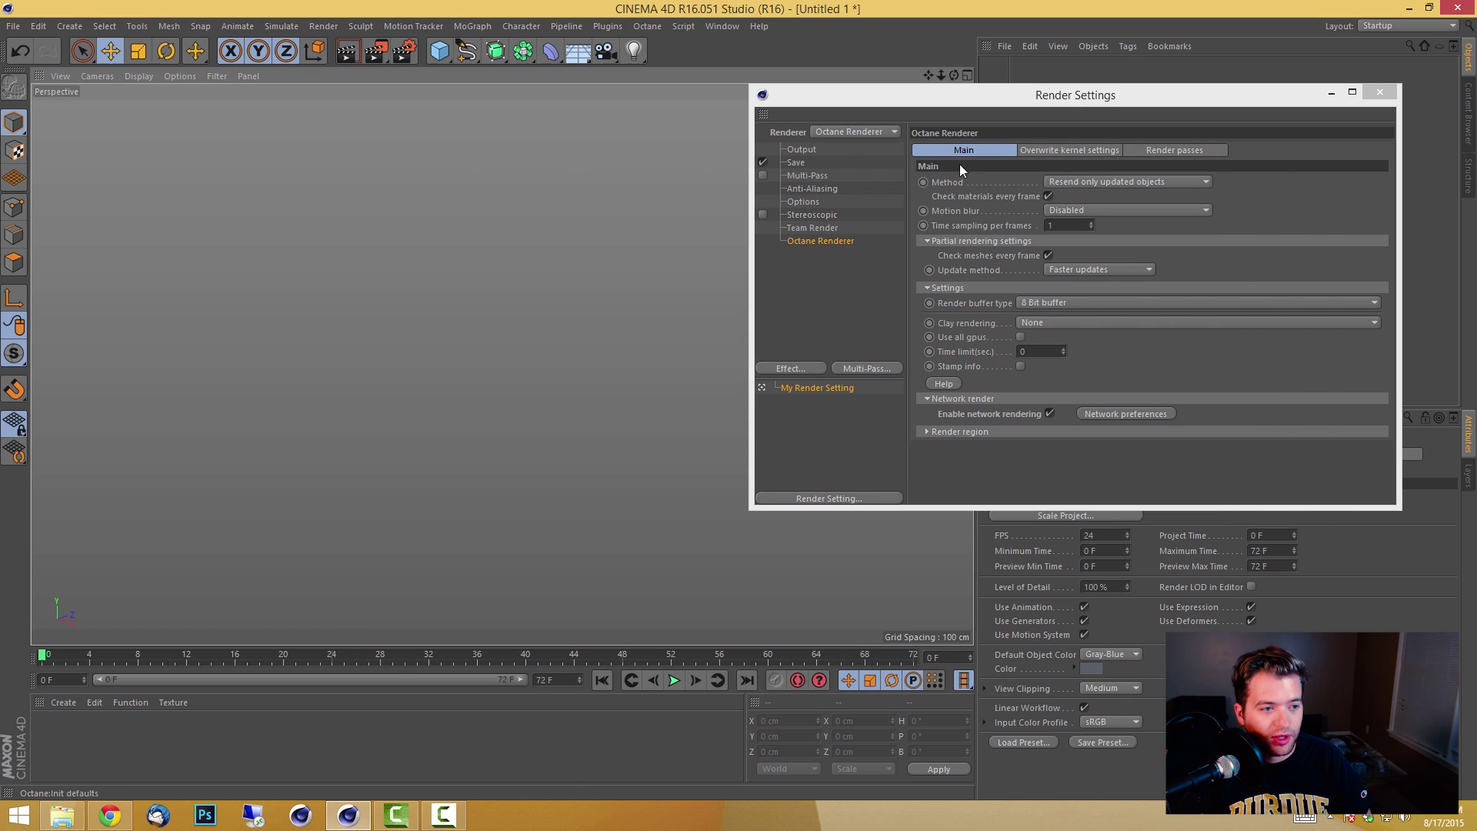
drag(997, 95, 773, 120)
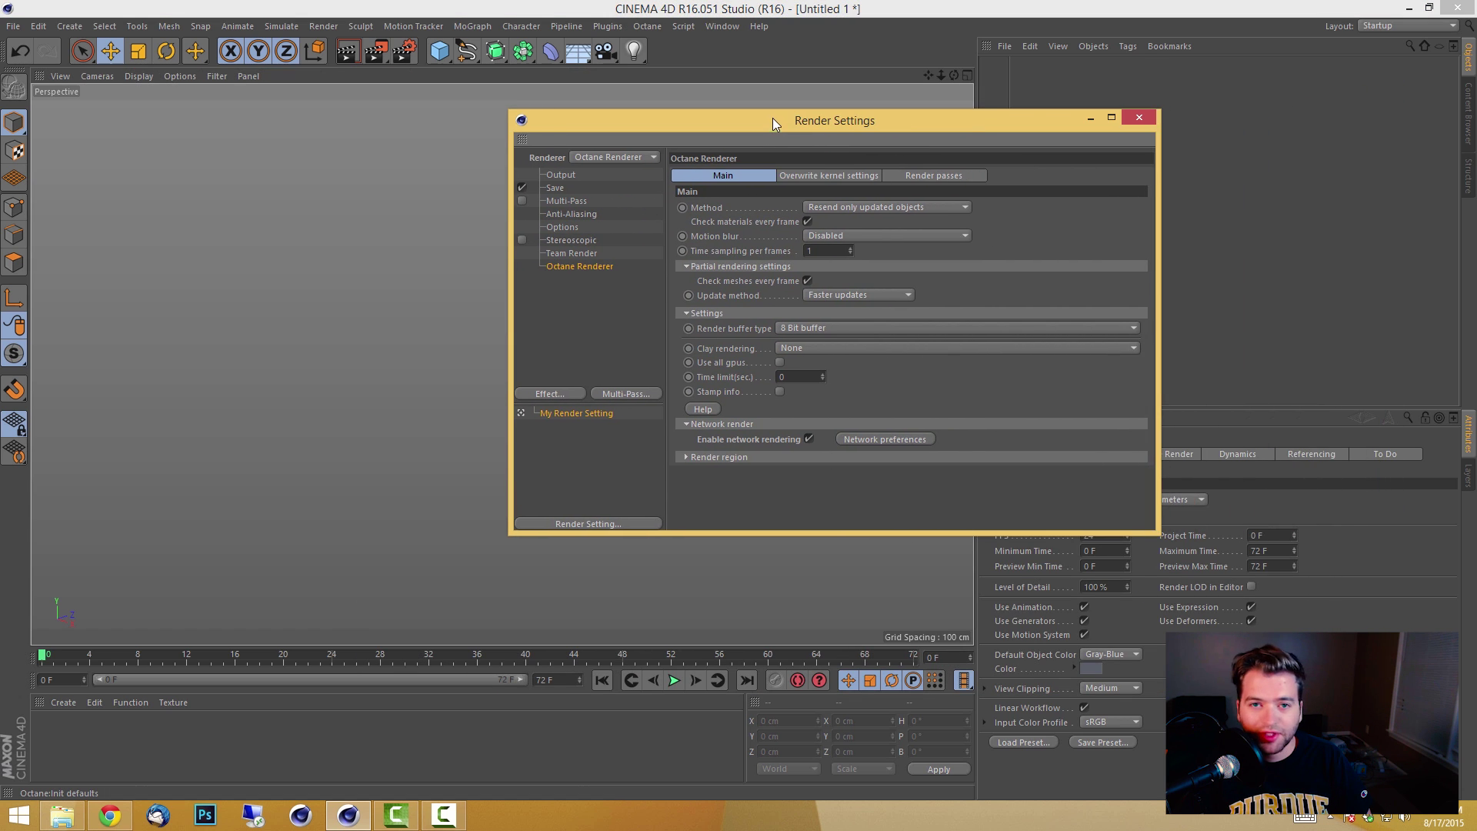
click(252, 816)
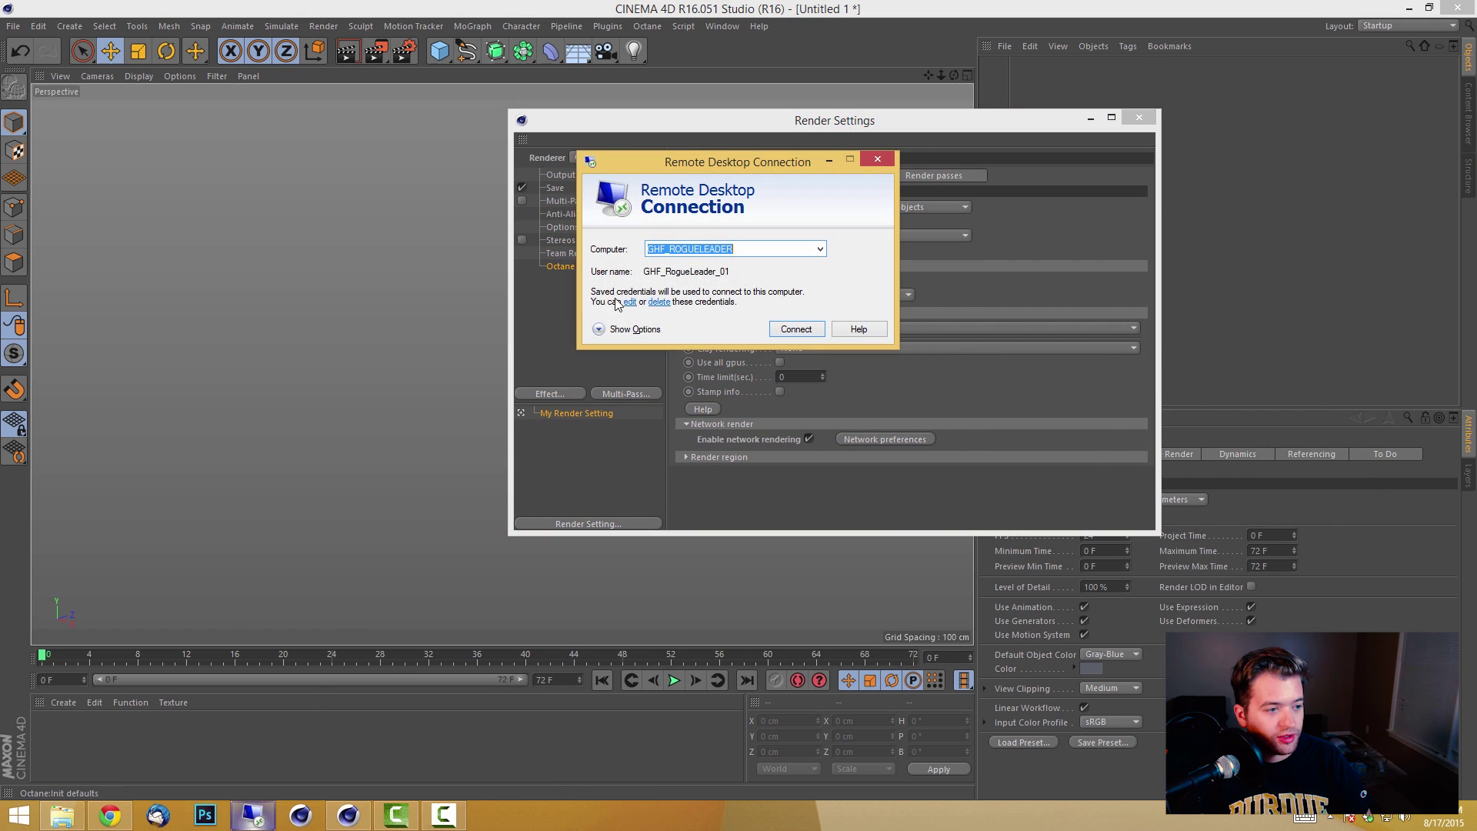
click(820, 249)
click(800, 296)
click(792, 331)
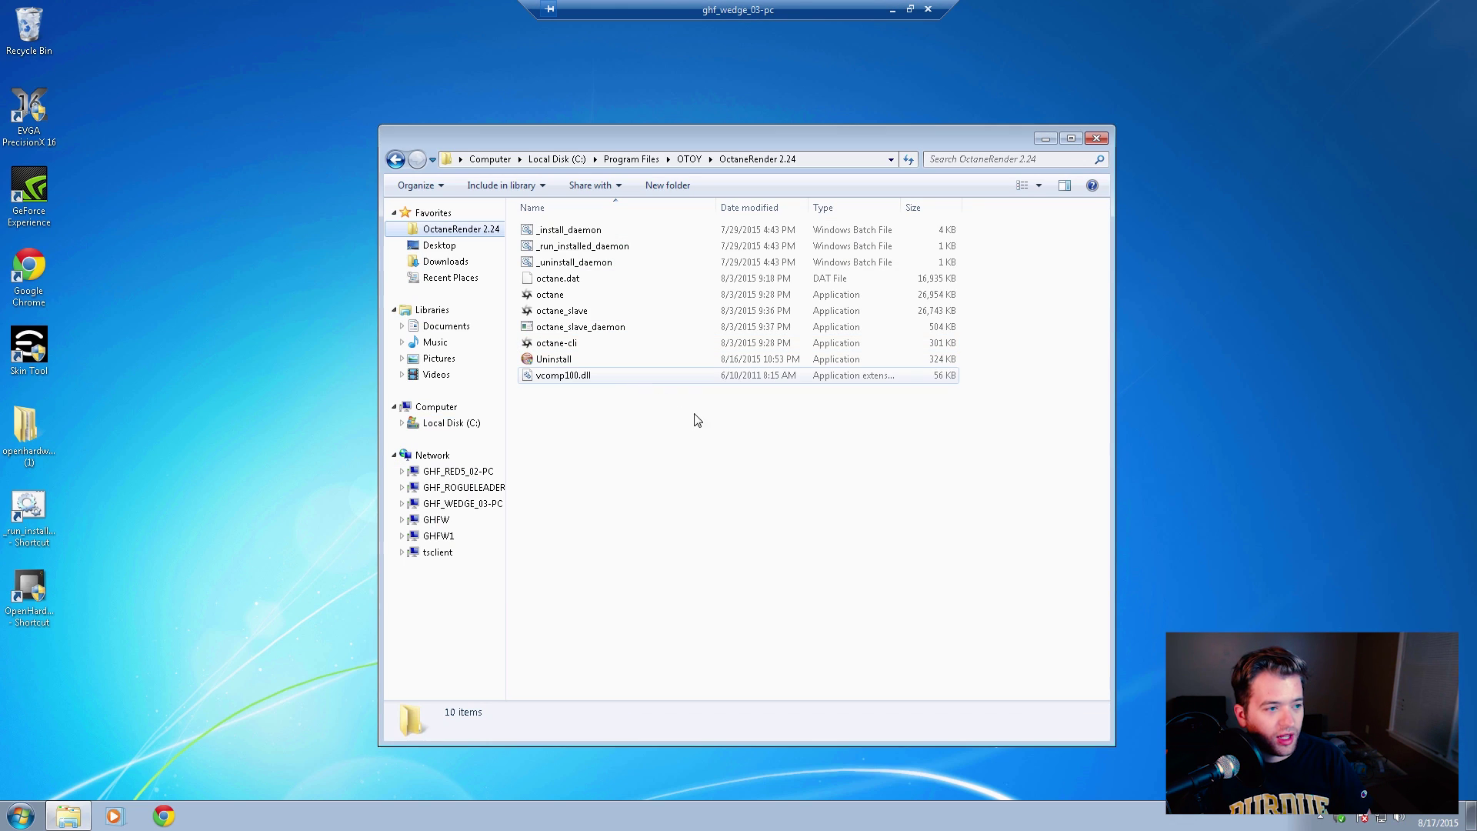
click(687, 159)
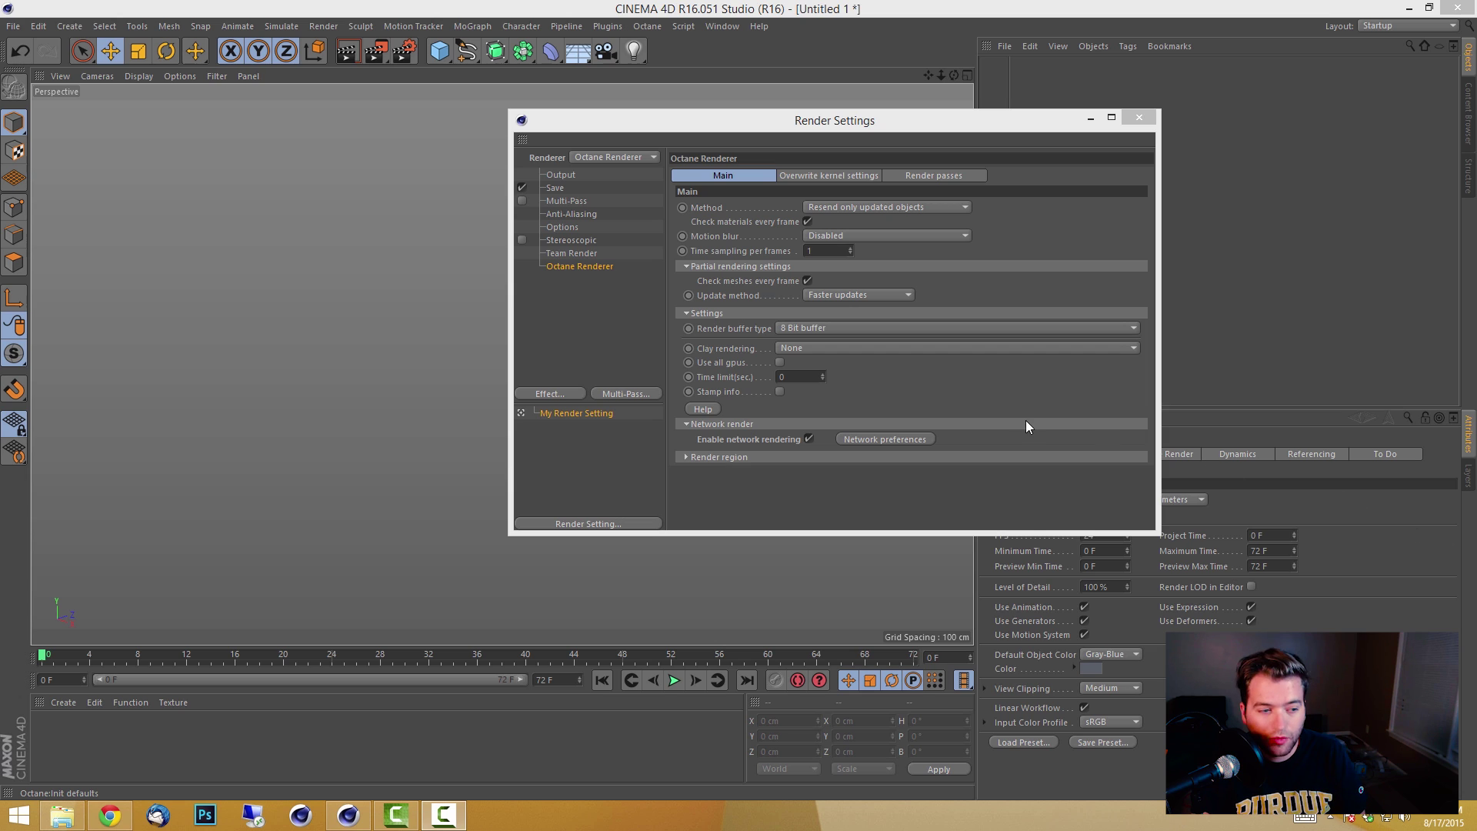
Enable all three 3-GPU render daemons in Network preferences and close the dialog.
click(898, 443)
drag(779, 160, 1029, 141)
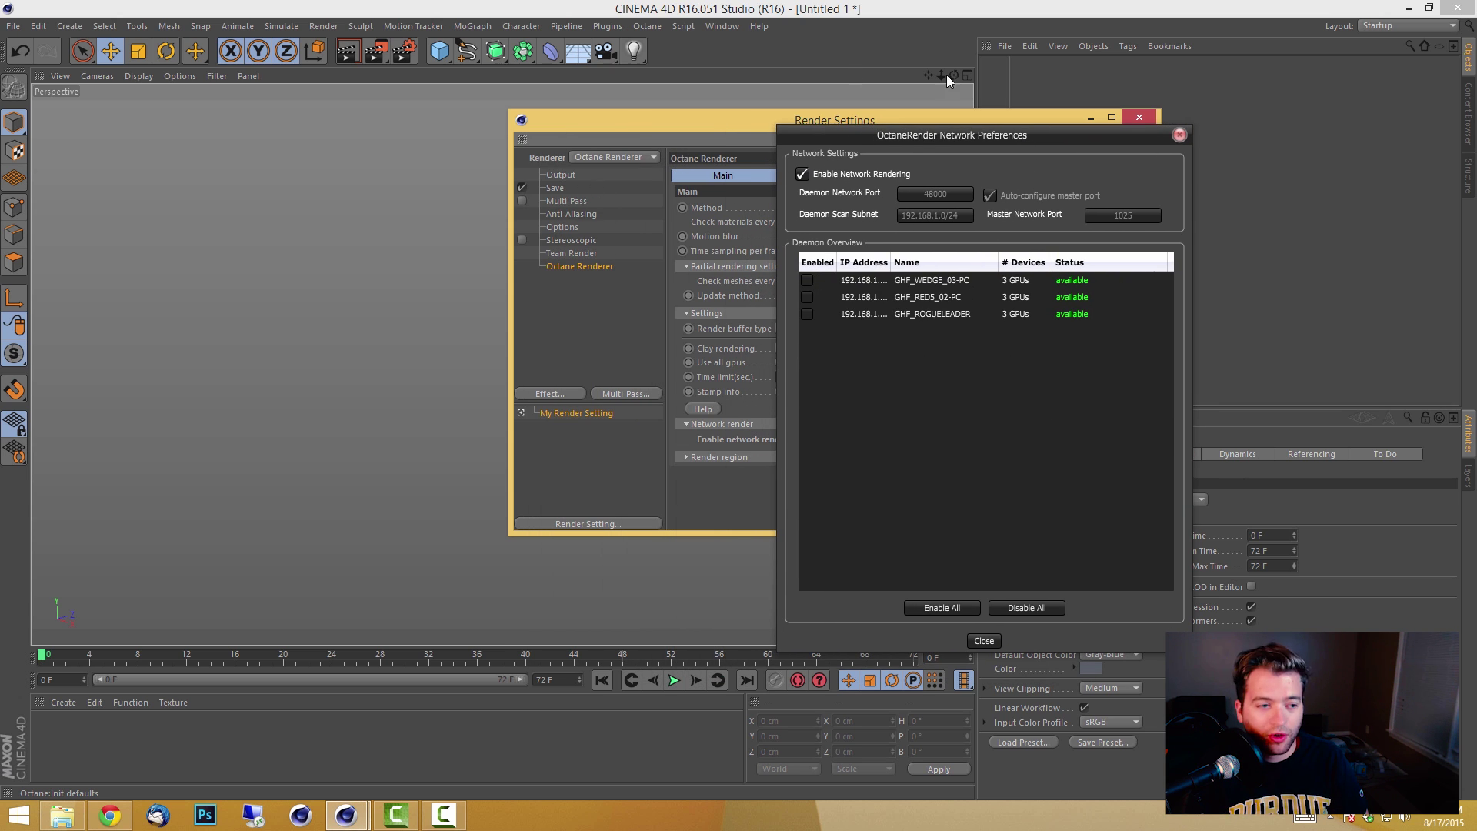
drag(938, 137, 1025, 120)
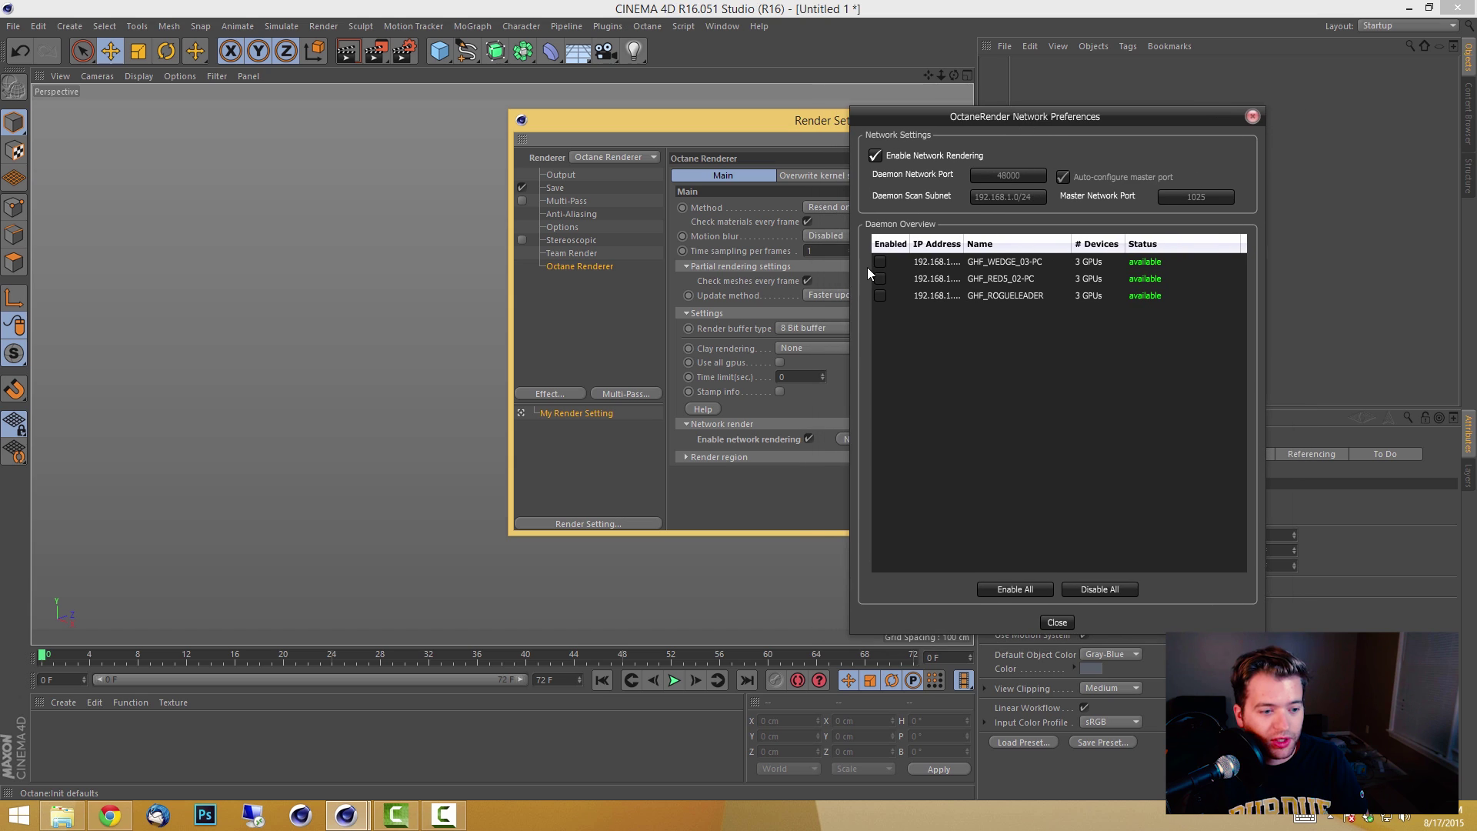
click(1033, 589)
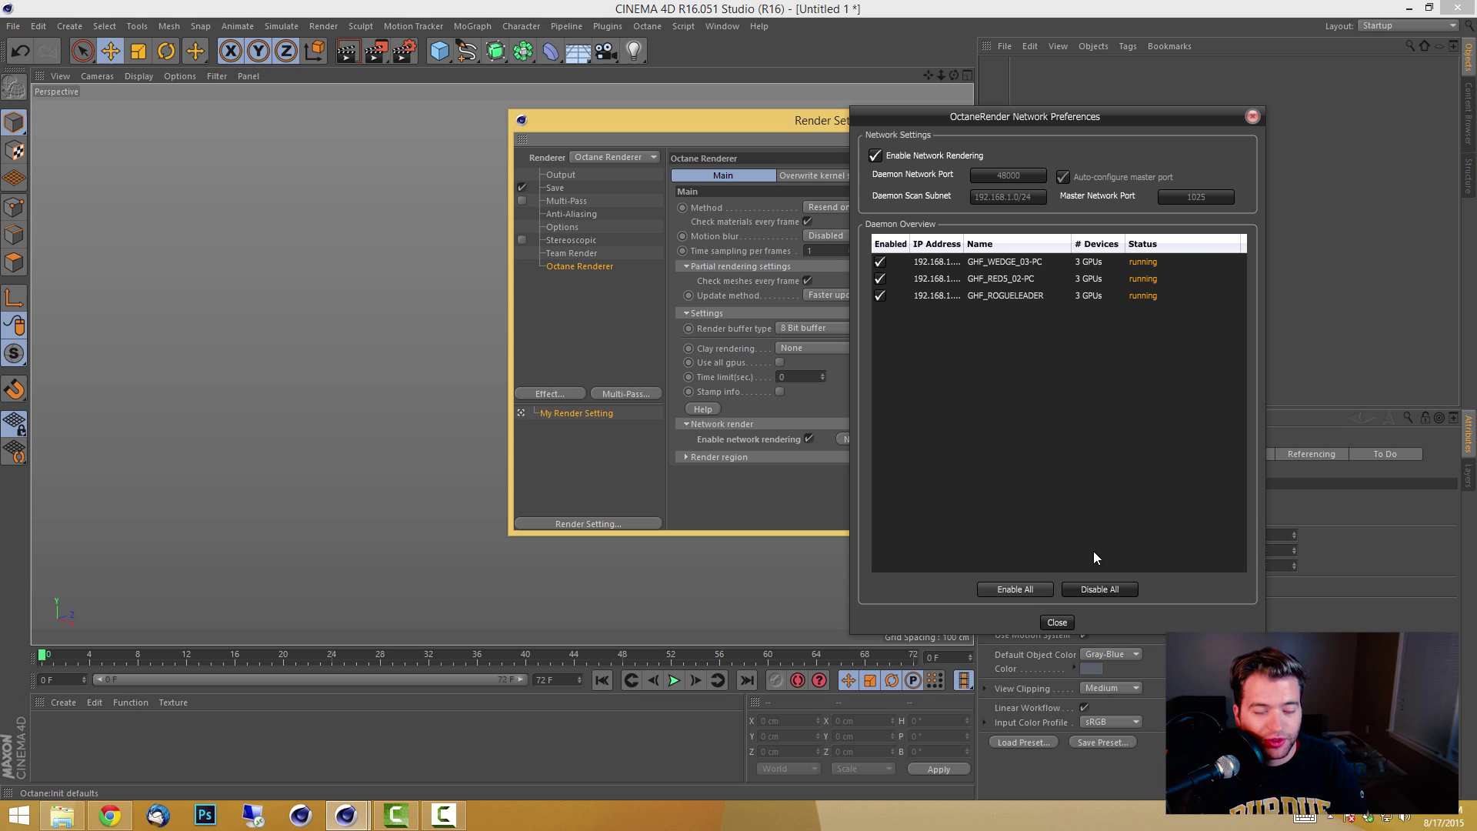
click(1058, 623)
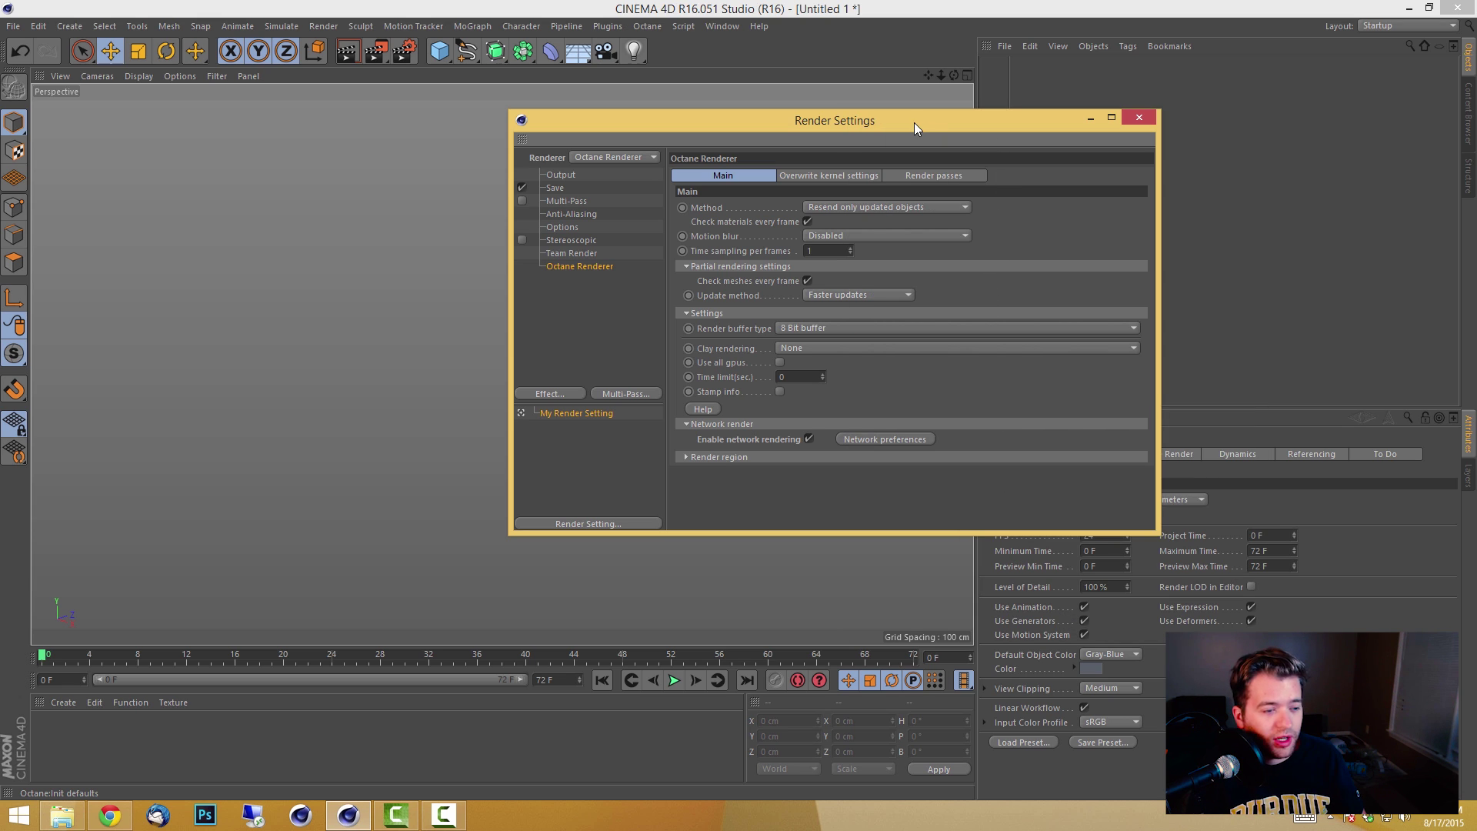
Close Render Settings and add a plane scaled up to about 226%.
drag(916, 122, 1032, 118)
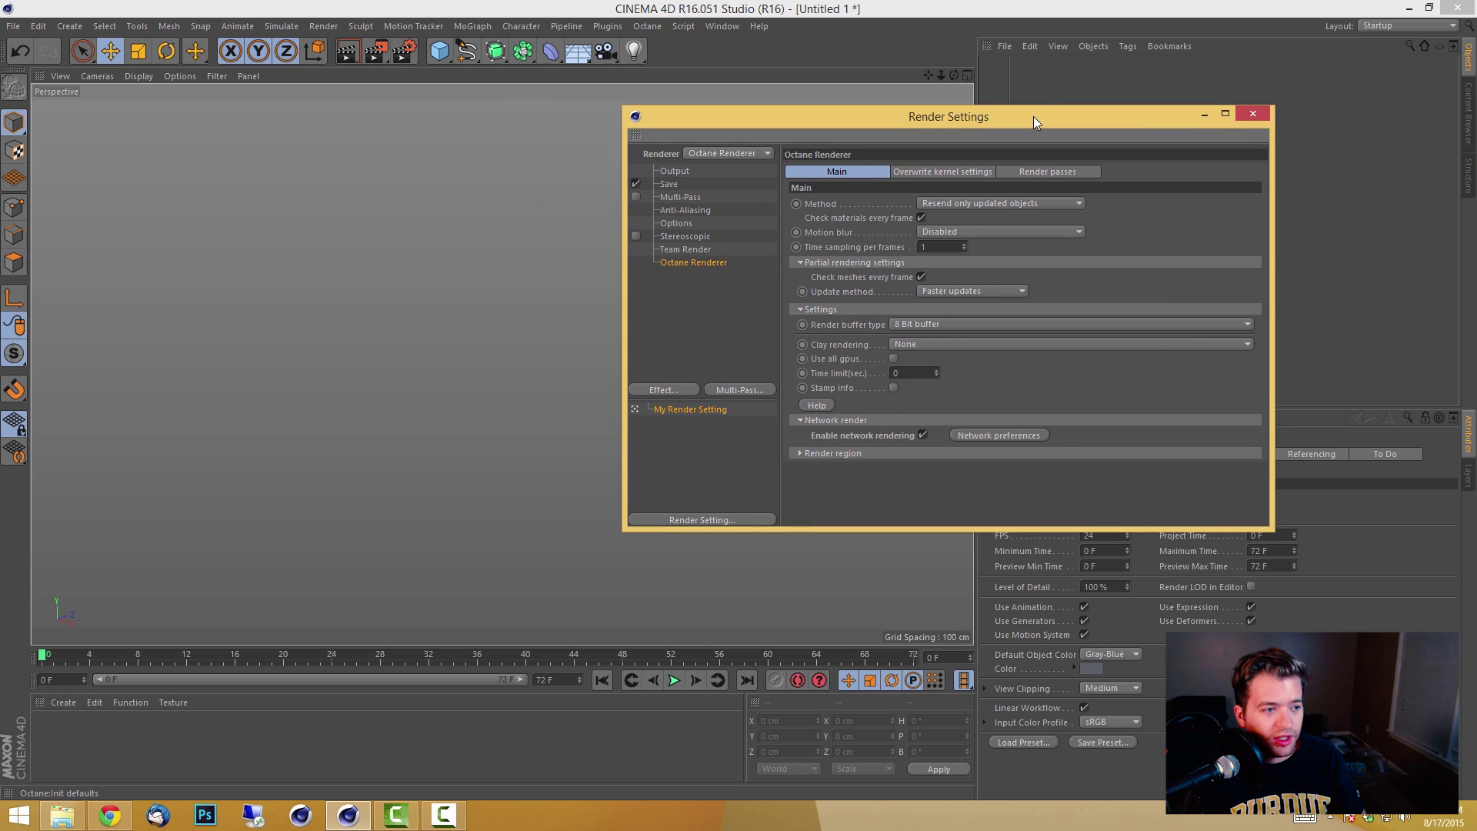
click(1240, 116)
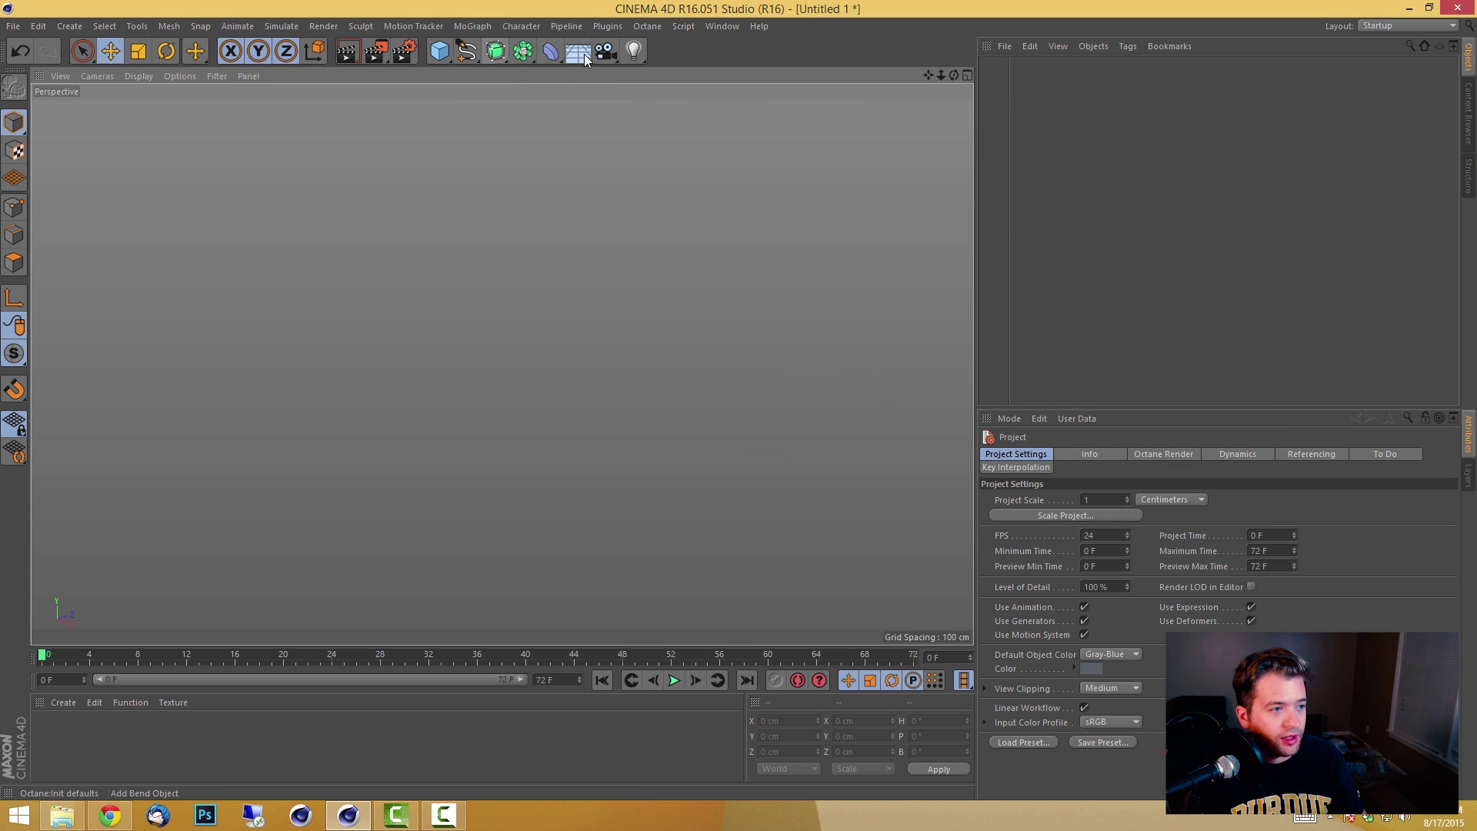
drag(439, 50, 553, 74)
click(583, 101)
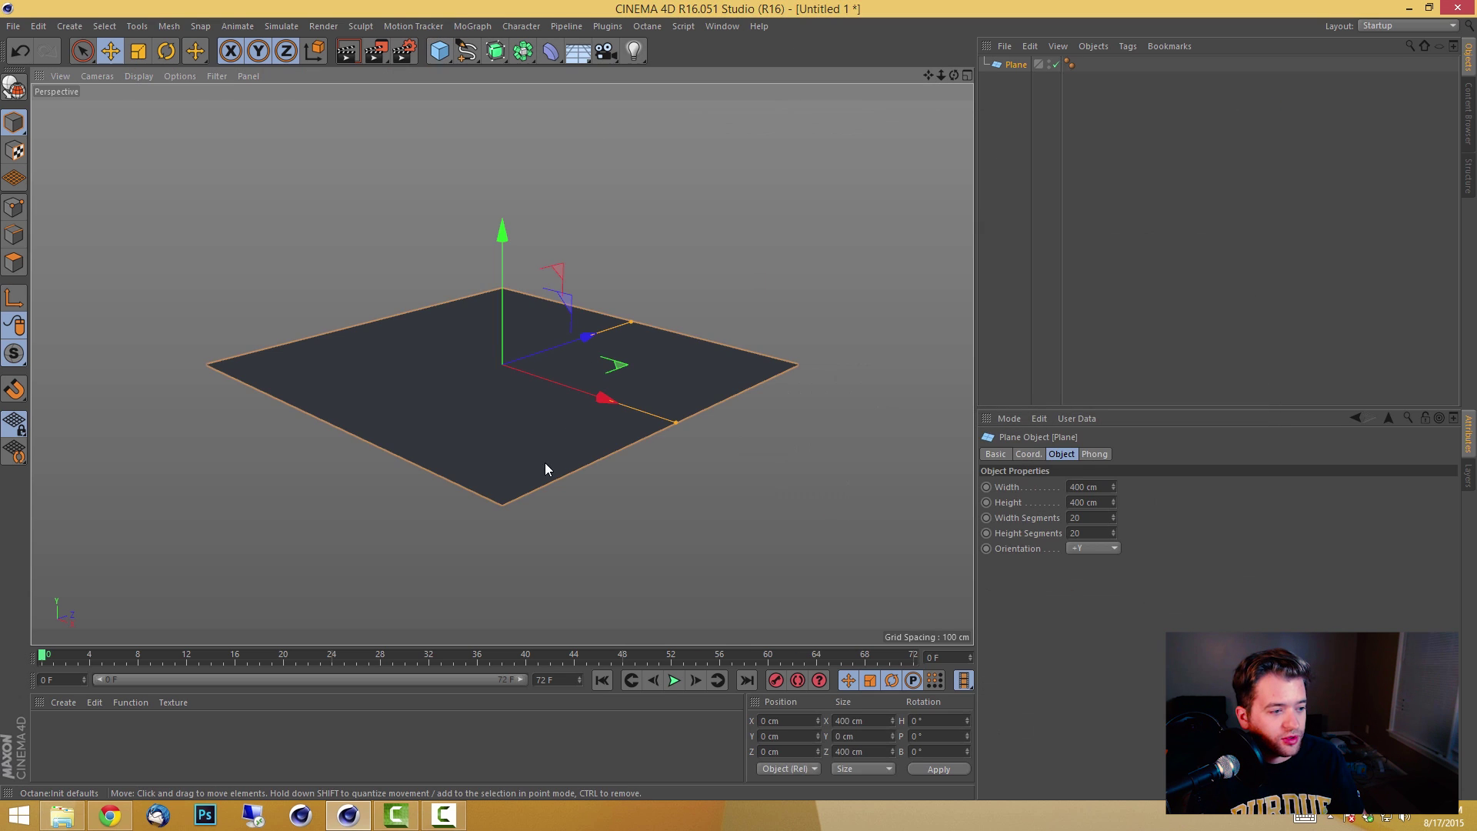
key(t)
drag(446, 423, 389, 428)
alt+drag(282, 376, 485, 166)
Add a 200 cm cube and raise it along Y onto the plane.
drag(434, 57, 522, 77)
click(521, 77)
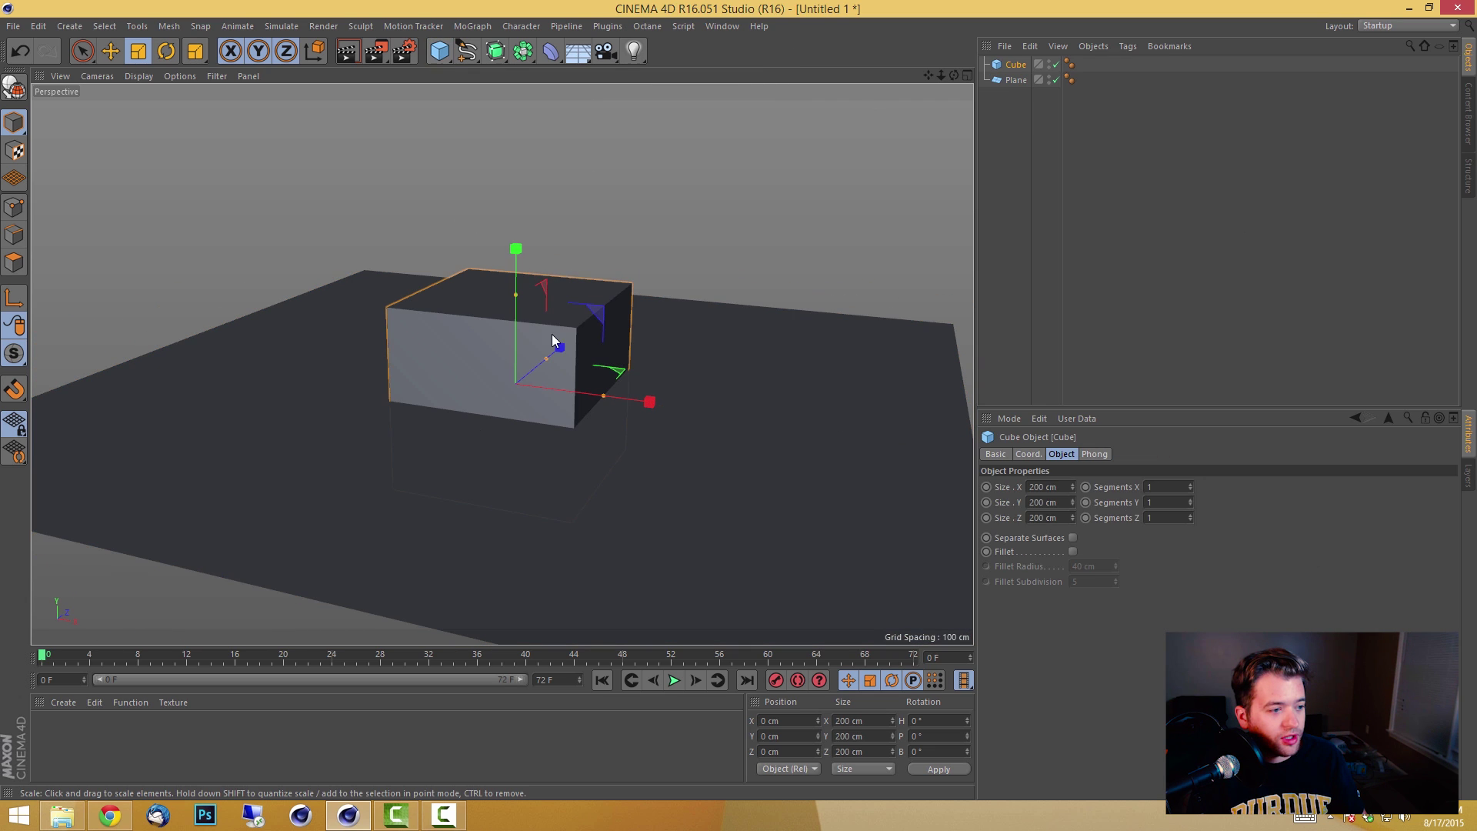
key(e)
drag(517, 247, 537, 164)
Create two Octane materials and apply one to the floor plane and one to the cube.
click(65, 702)
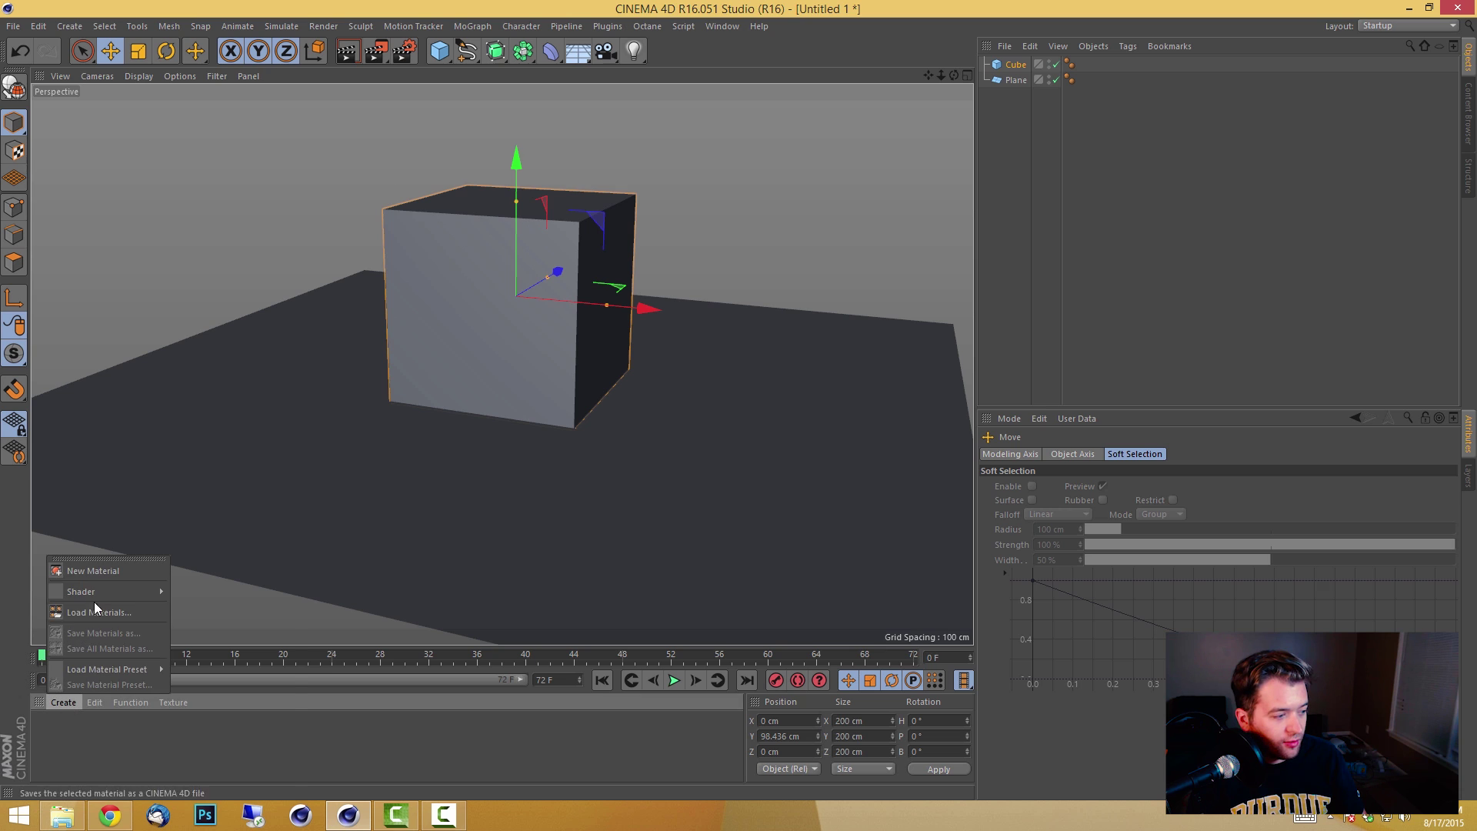
mouse_move(100, 592)
mouse_move(227, 576)
click(357, 574)
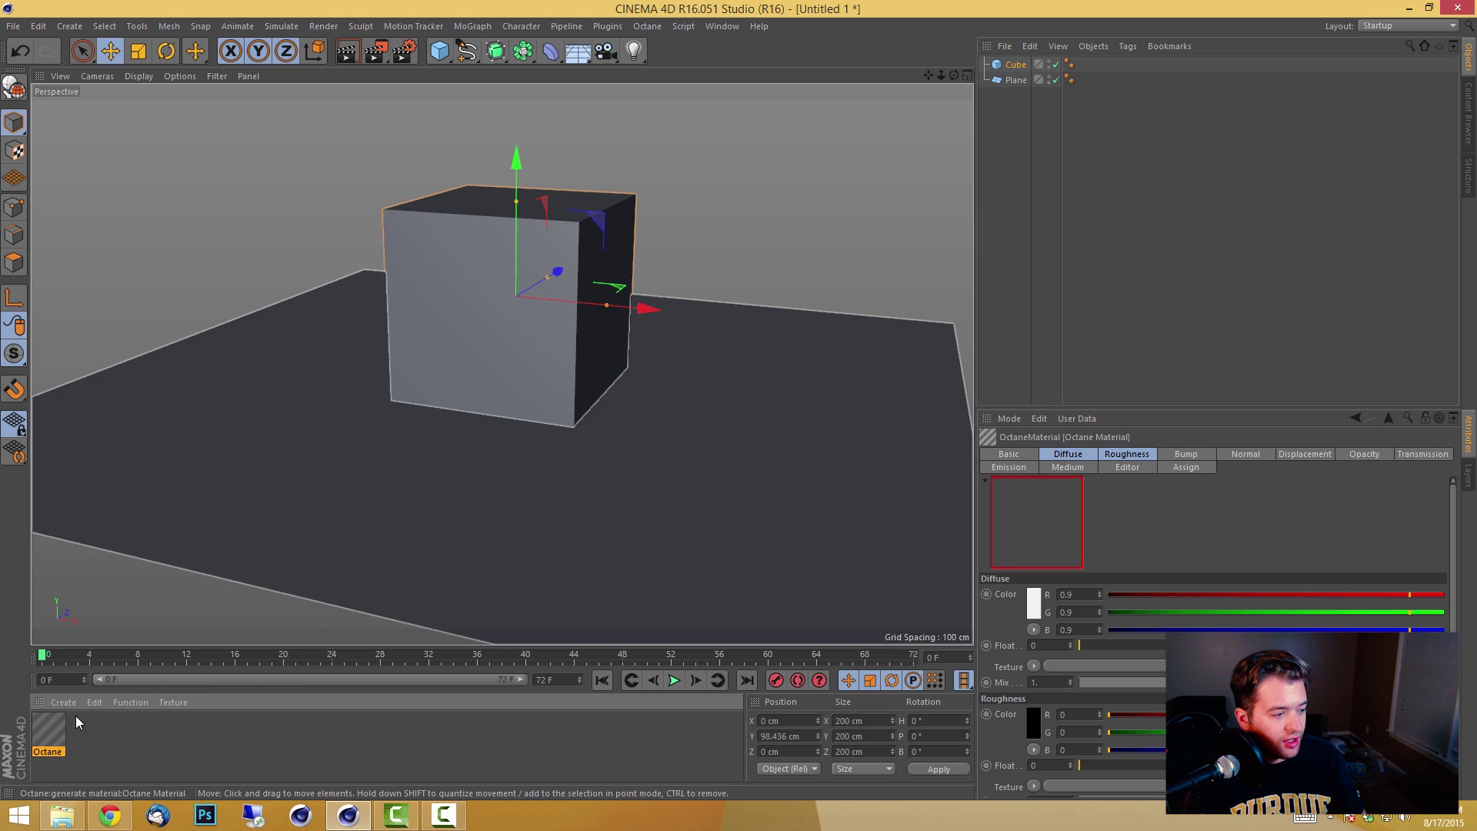
ctrl+drag(52, 739, 130, 745)
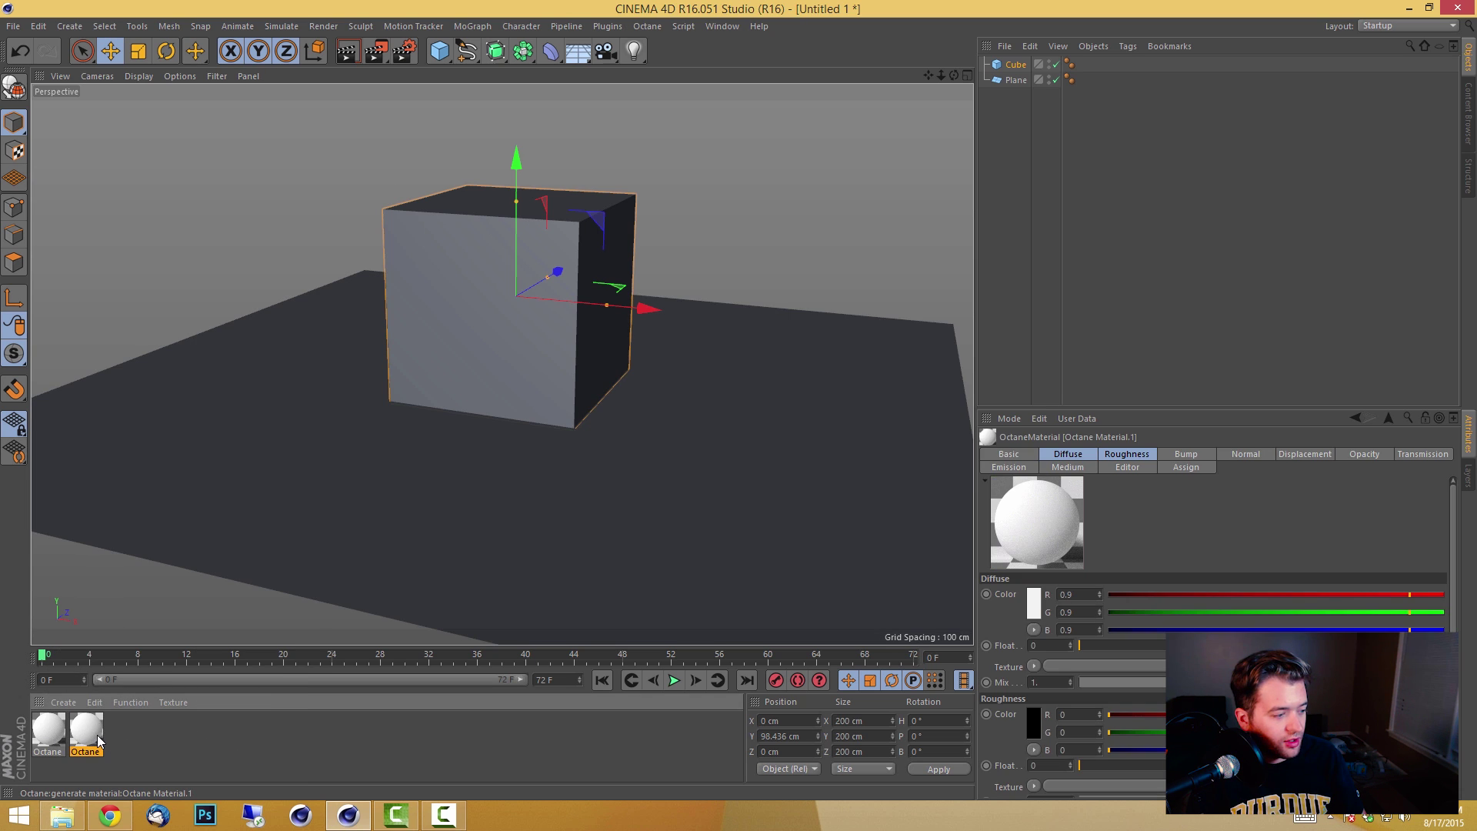
drag(229, 532, 228, 536)
drag(53, 731, 461, 323)
Set the cube's Octane material diffuse colour to deep blue.
double_click(48, 729)
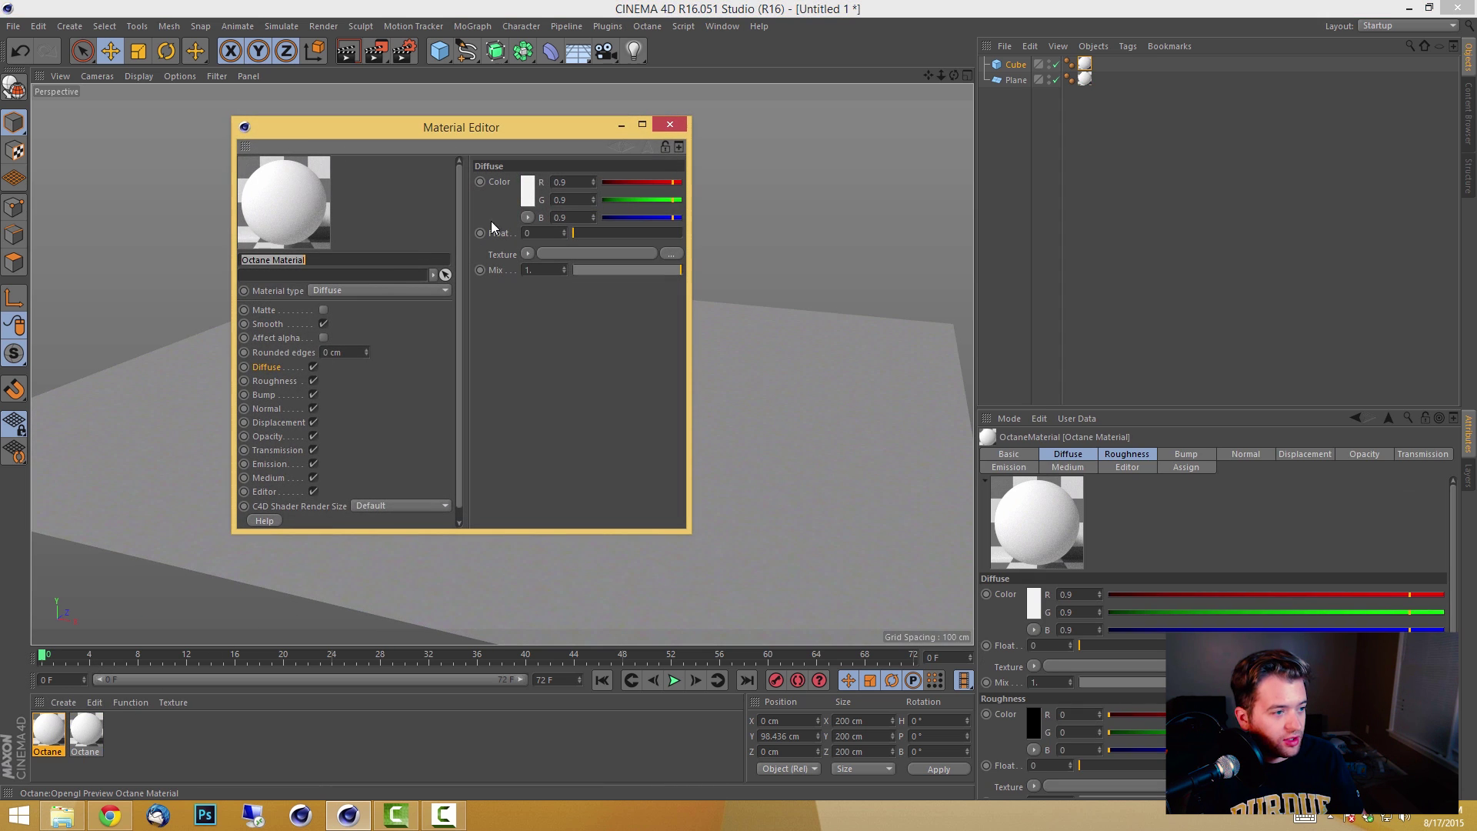
click(524, 202)
click(524, 175)
click(579, 145)
click(504, 279)
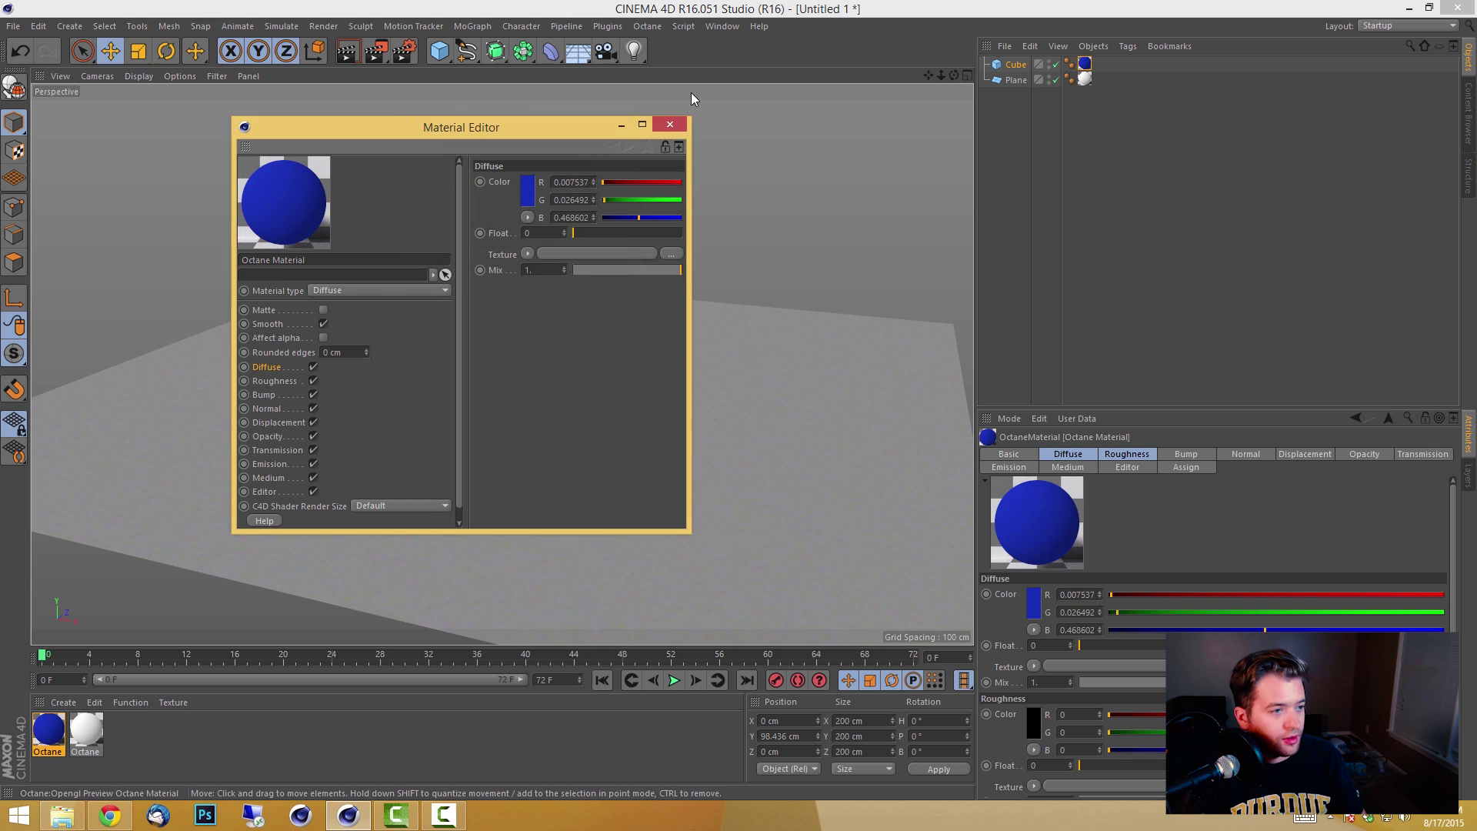
click(670, 124)
alt+drag(711, 404, 520, 385)
scroll(554, 402, up, 3)
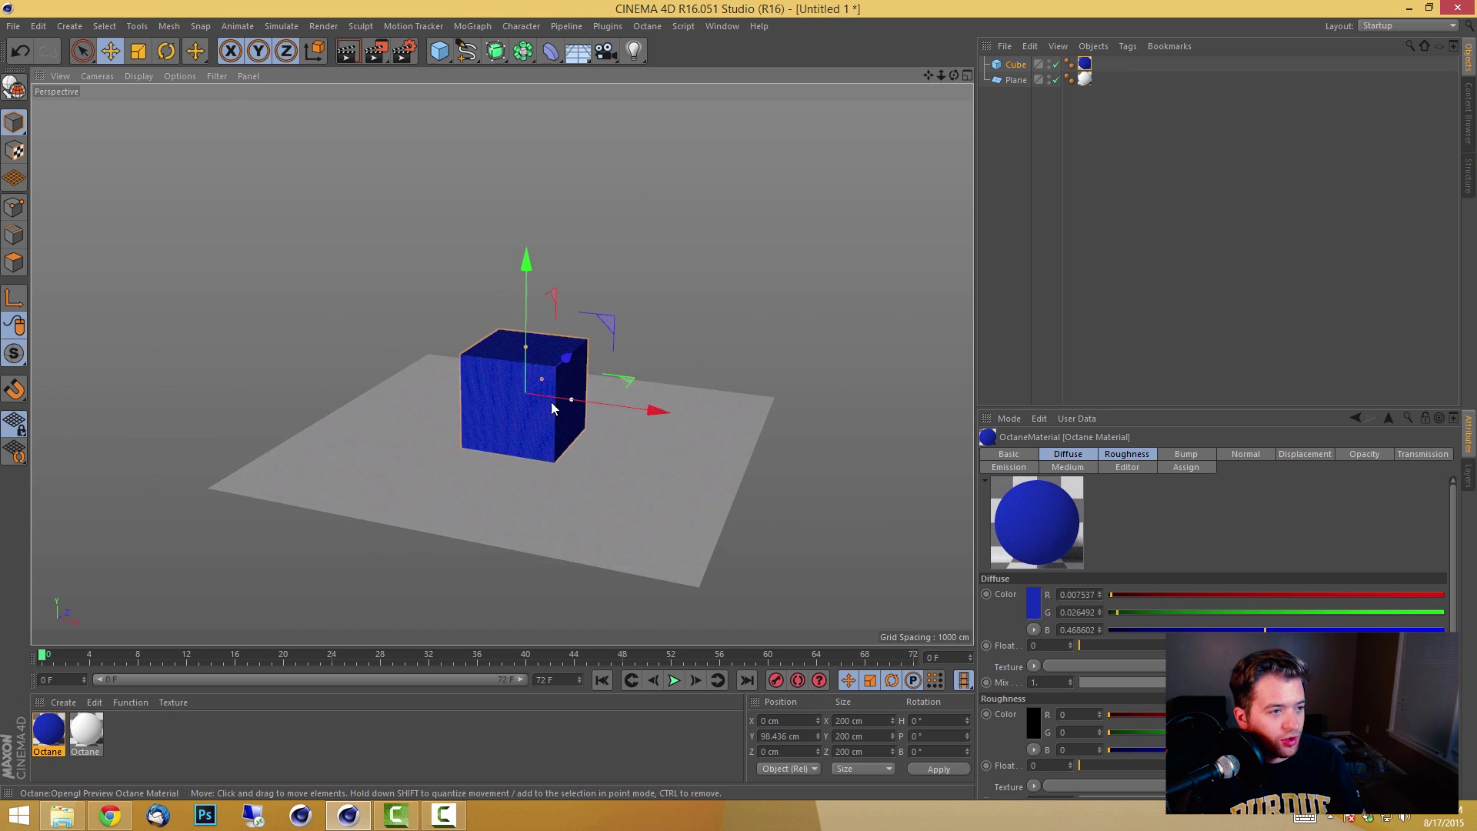
click(683, 27)
Open the Octane Settings window, leaving the interface layout unchanged.
mouse_move(647, 27)
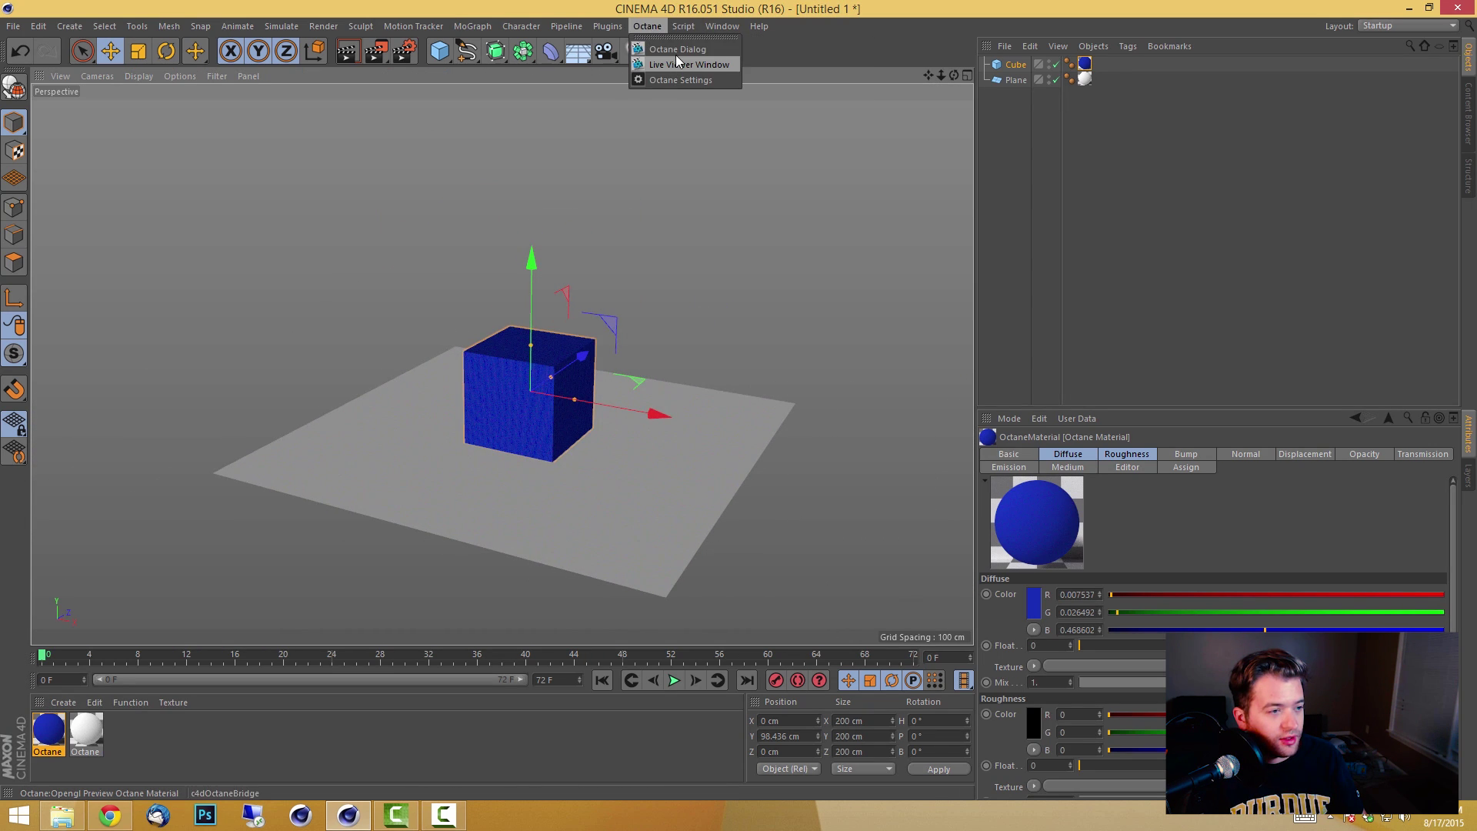
click(1408, 25)
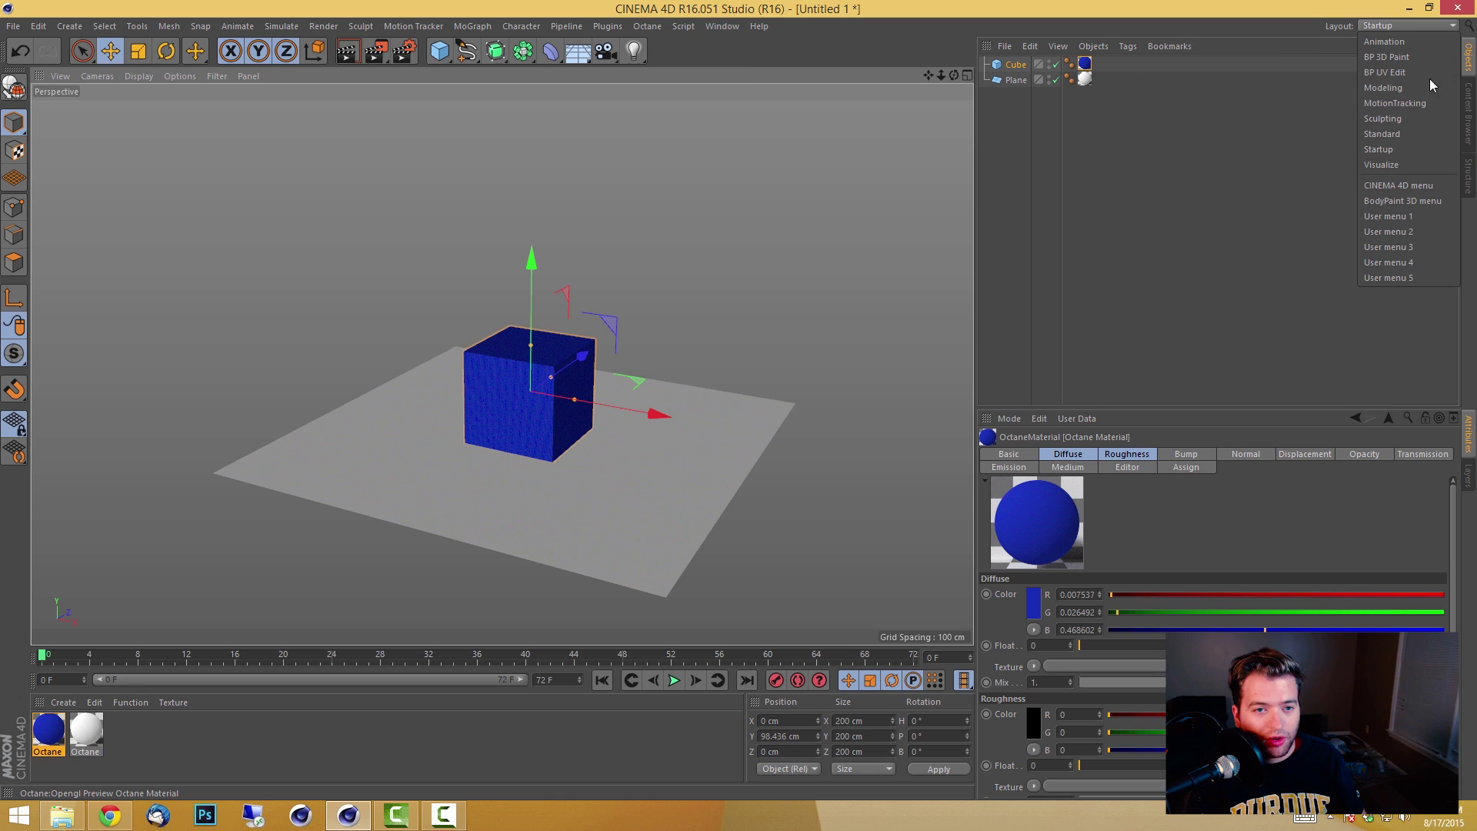
click(1213, 198)
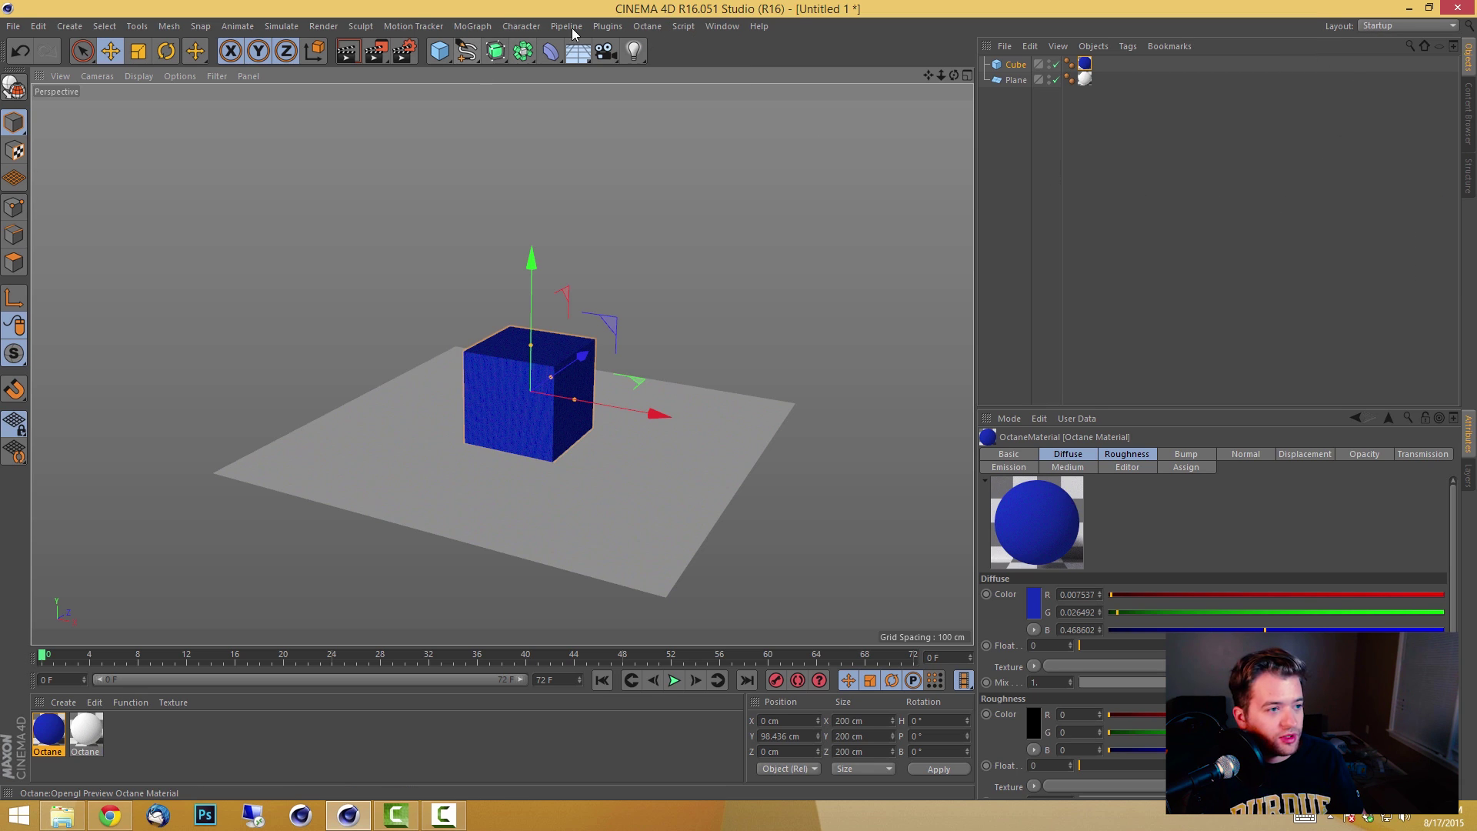
click(650, 26)
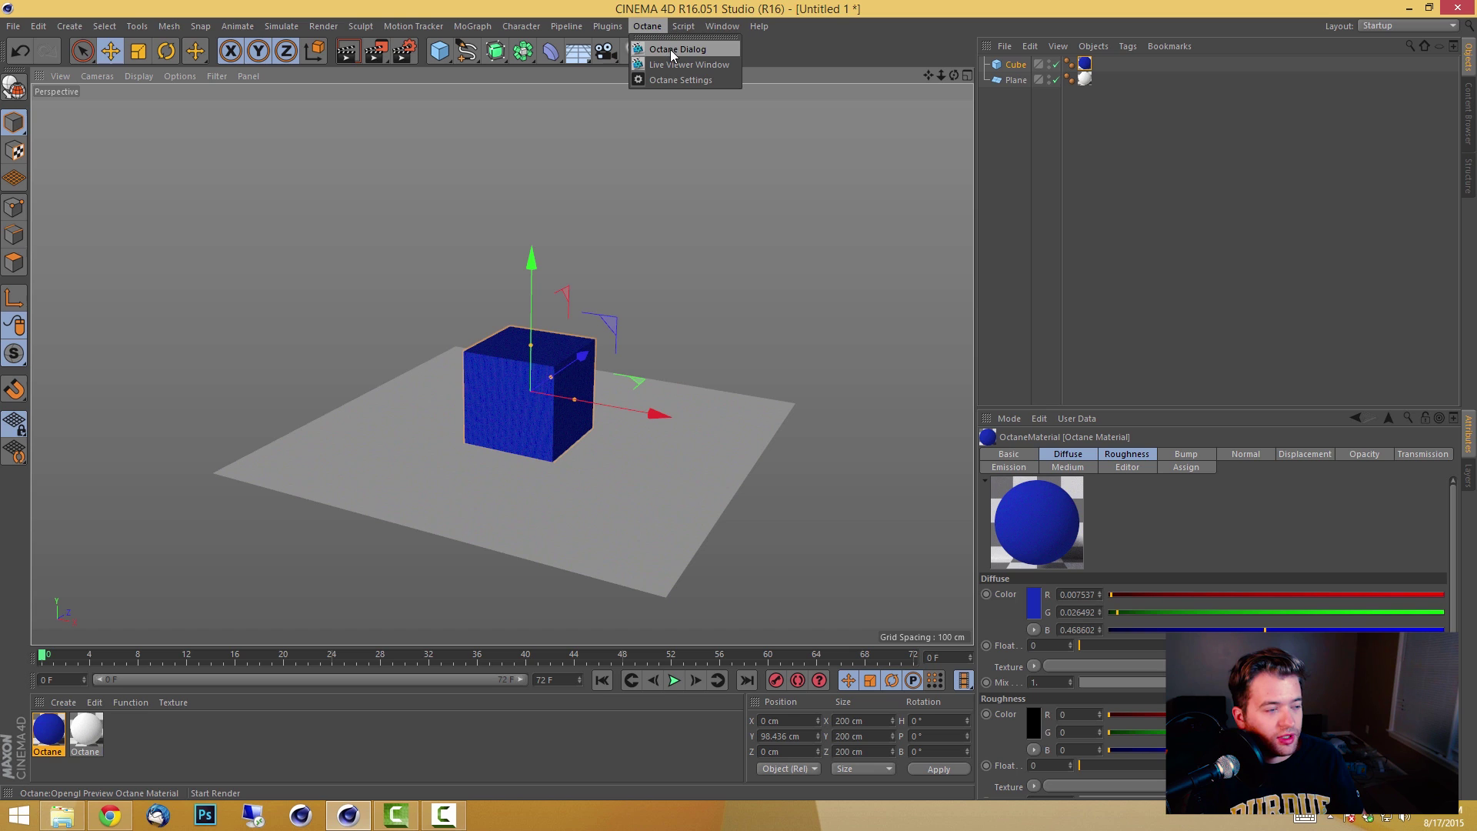
click(681, 80)
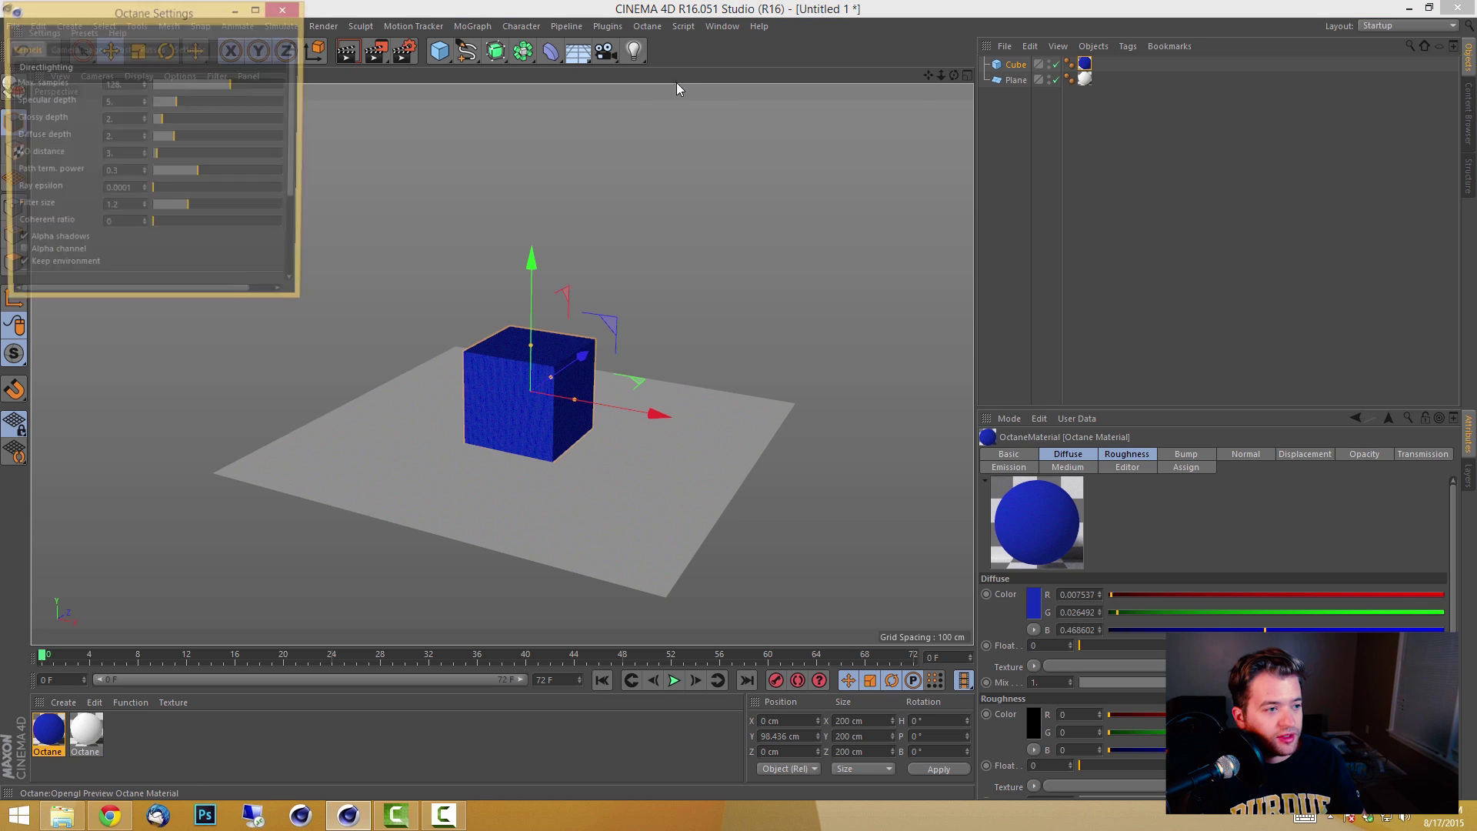
drag(198, 6, 413, 38)
Dock the Octane Live Viewer beside the viewport with Octane Settings above it.
click(647, 26)
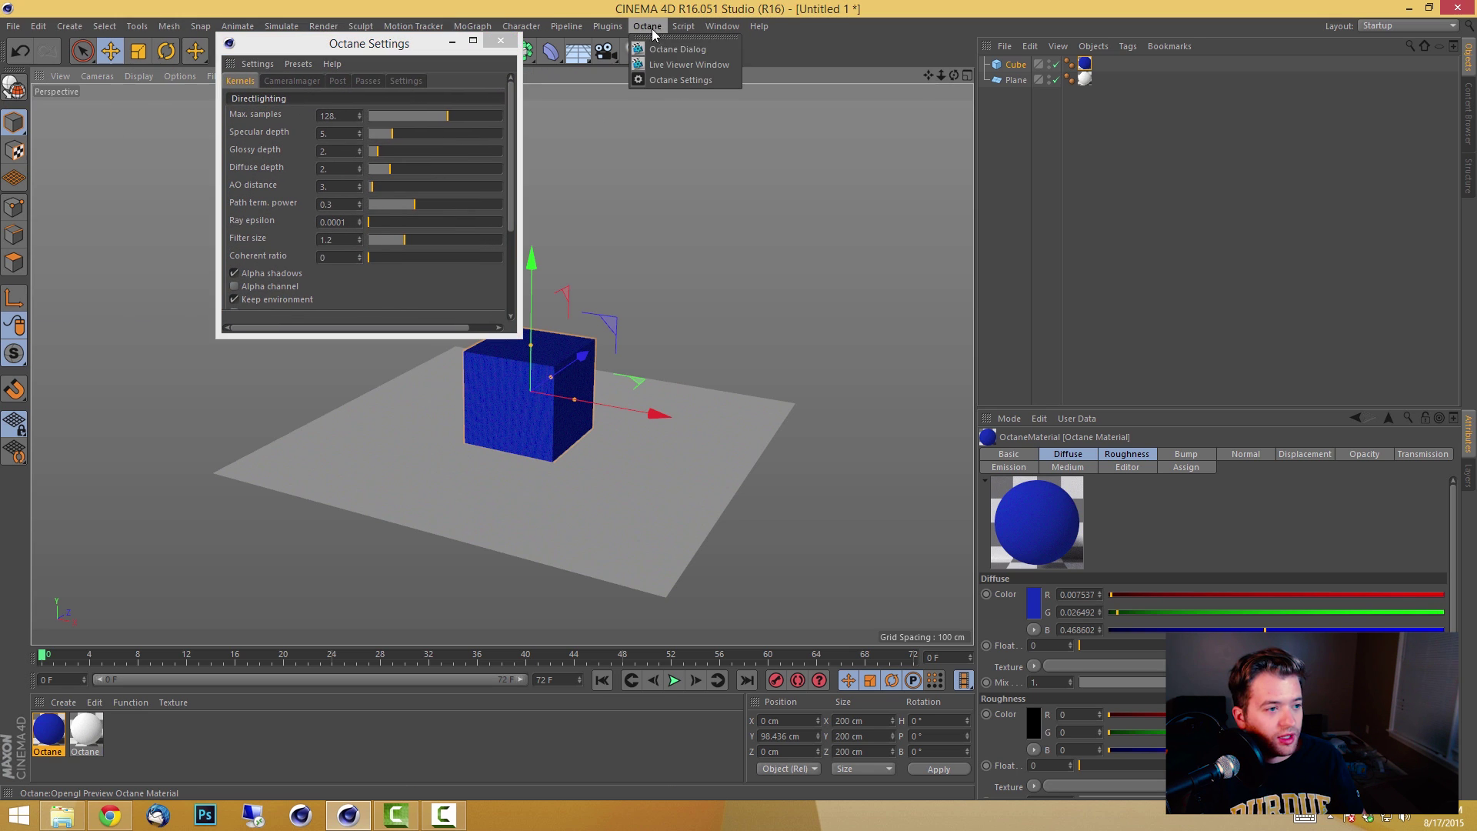
click(681, 64)
drag(391, 261, 970, 227)
drag(230, 64, 791, 72)
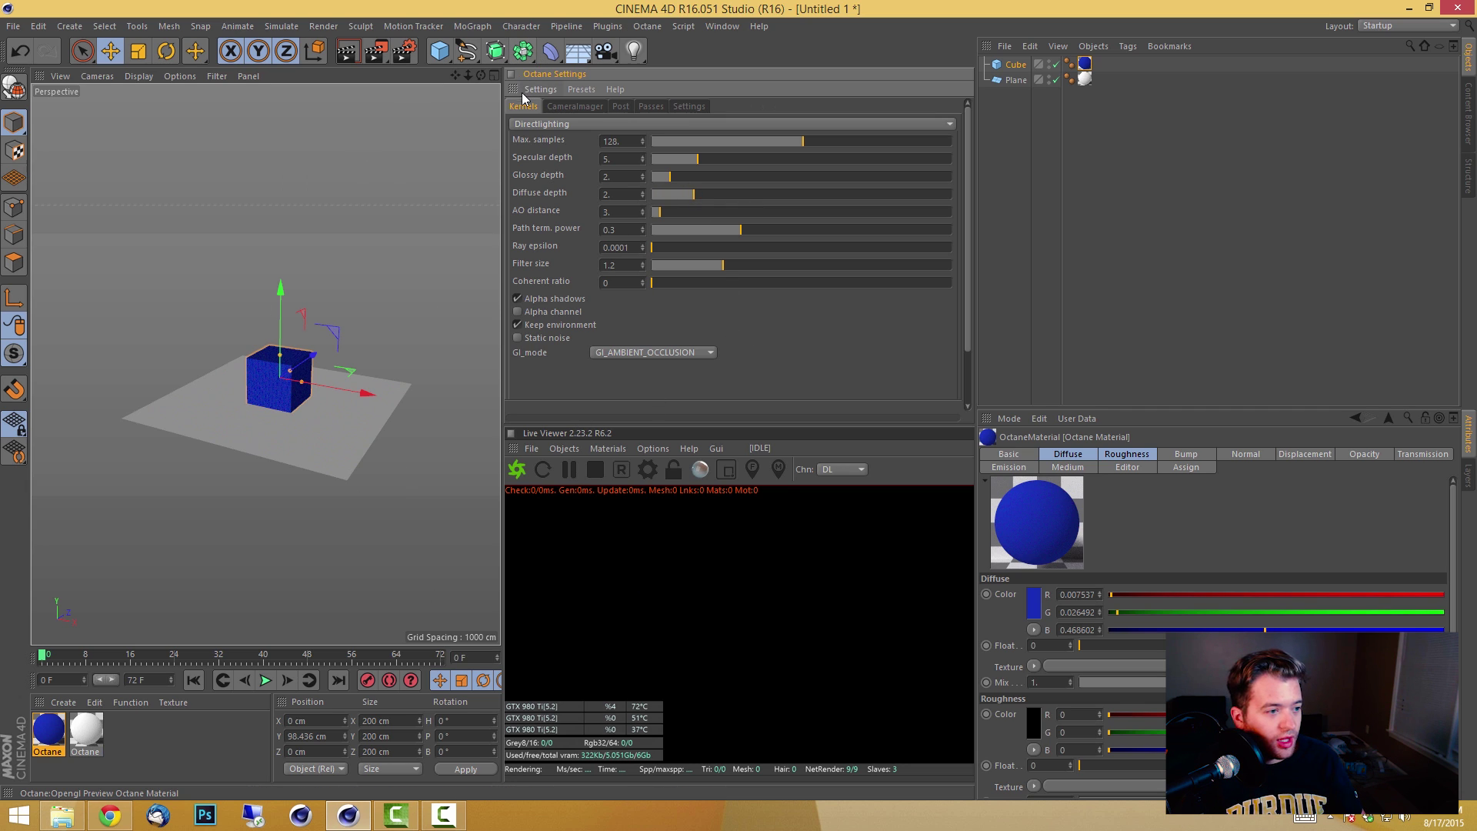
Switch the kernel to Pathtracing with 2048 max samples and diffuse and specular depth 4.
click(566, 126)
click(579, 173)
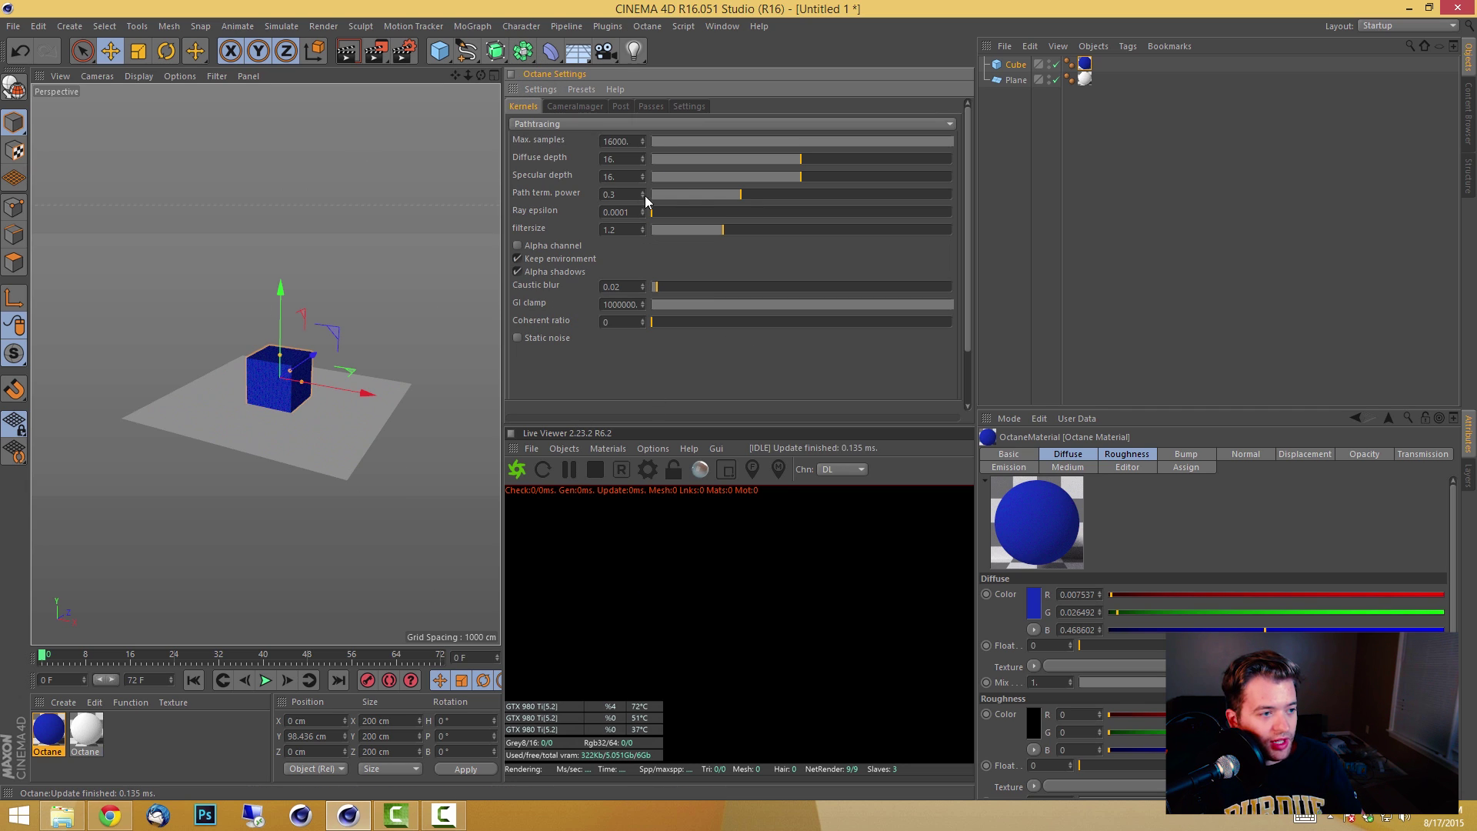
double_click(619, 140)
text(2048)
key(Return)
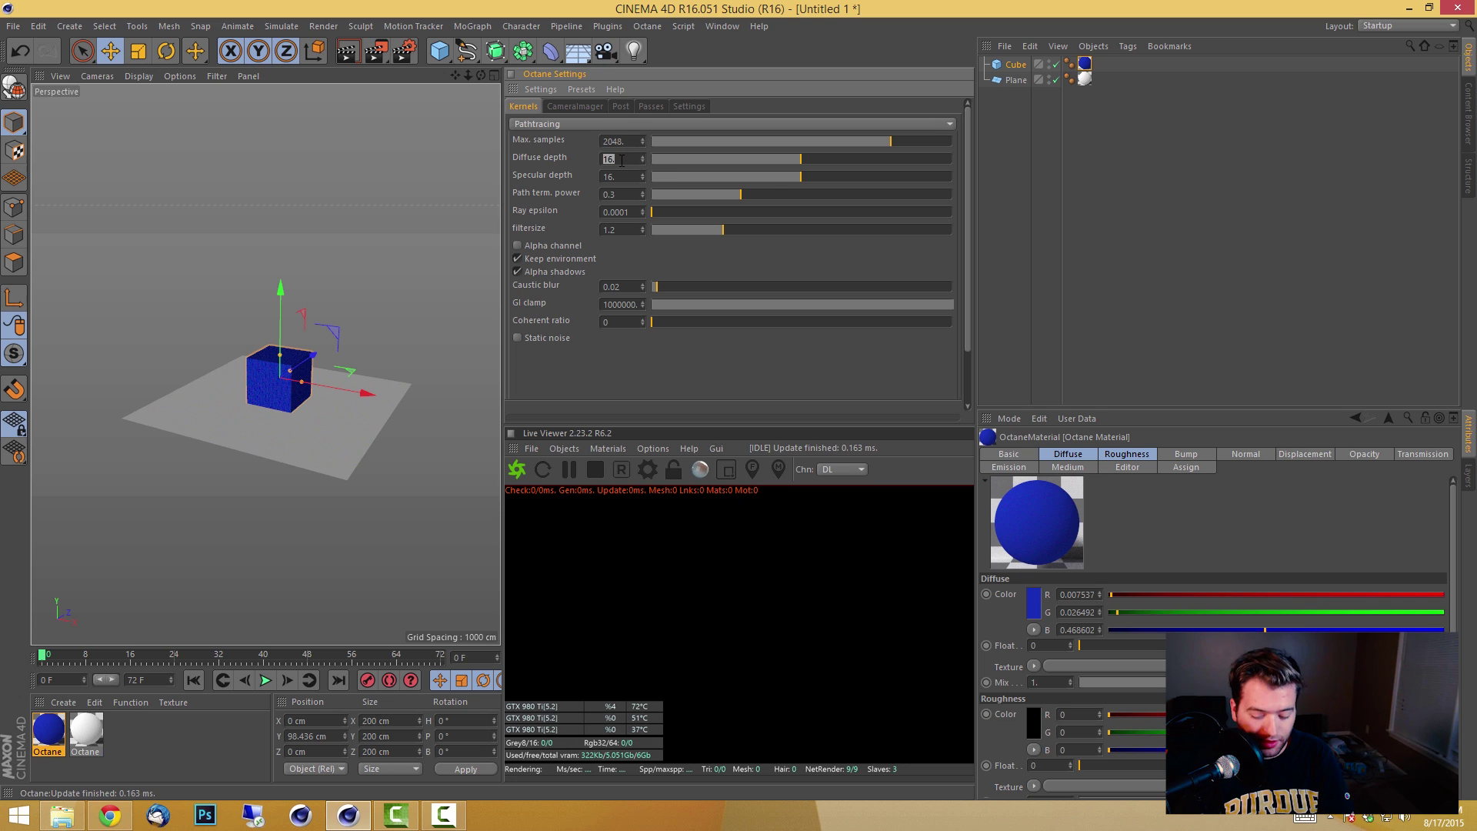
text(4)
key(Return)
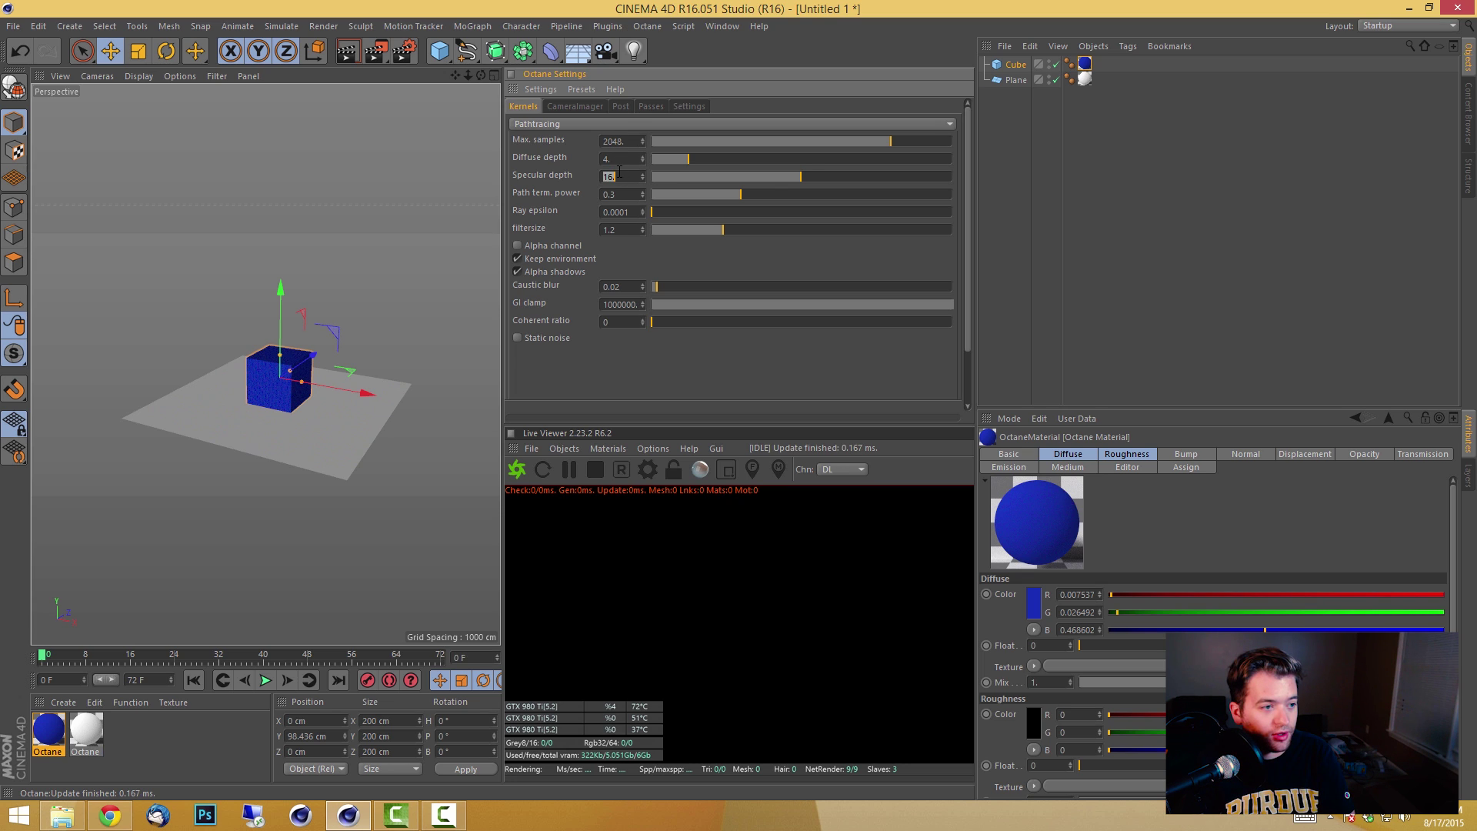
text(4)
key(Return)
Set caustic blur 0.2, GI clamp 0.8 and coherent ratio 0.479.
double_click(622, 231)
click(623, 287)
text(0.2)
key(Return)
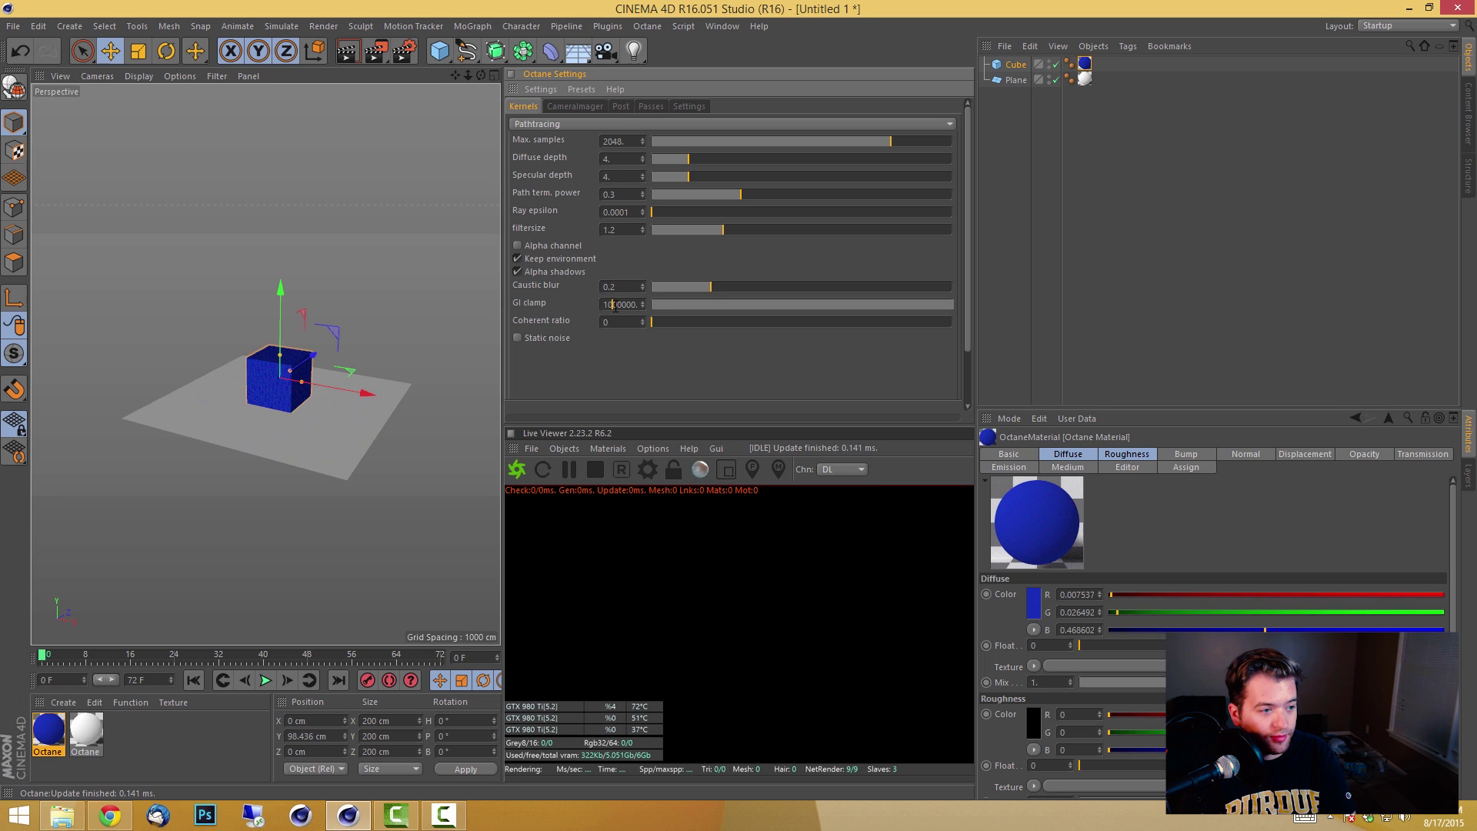
click(614, 305)
text(0.8)
key(Return)
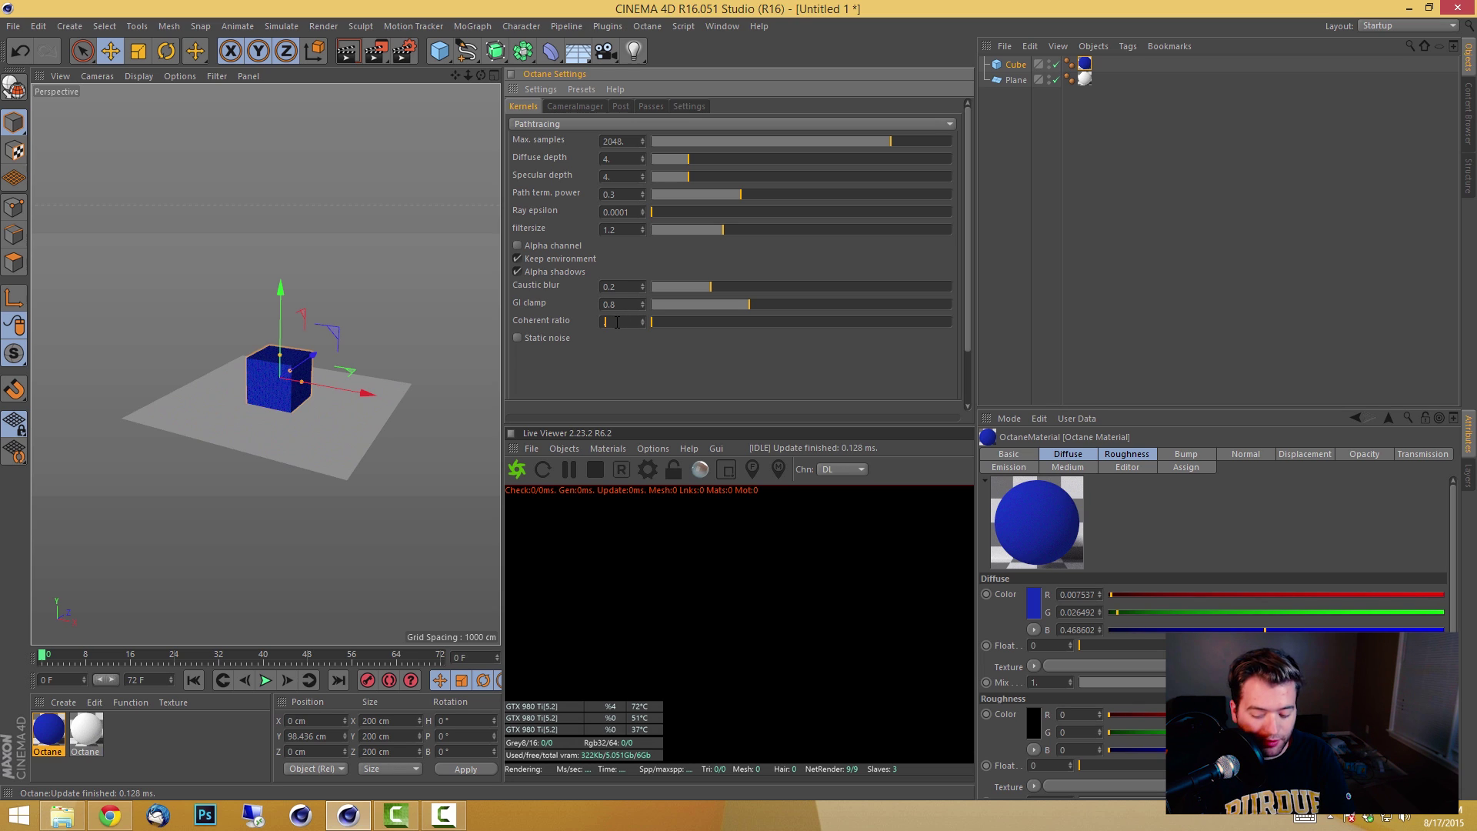
key(Return)
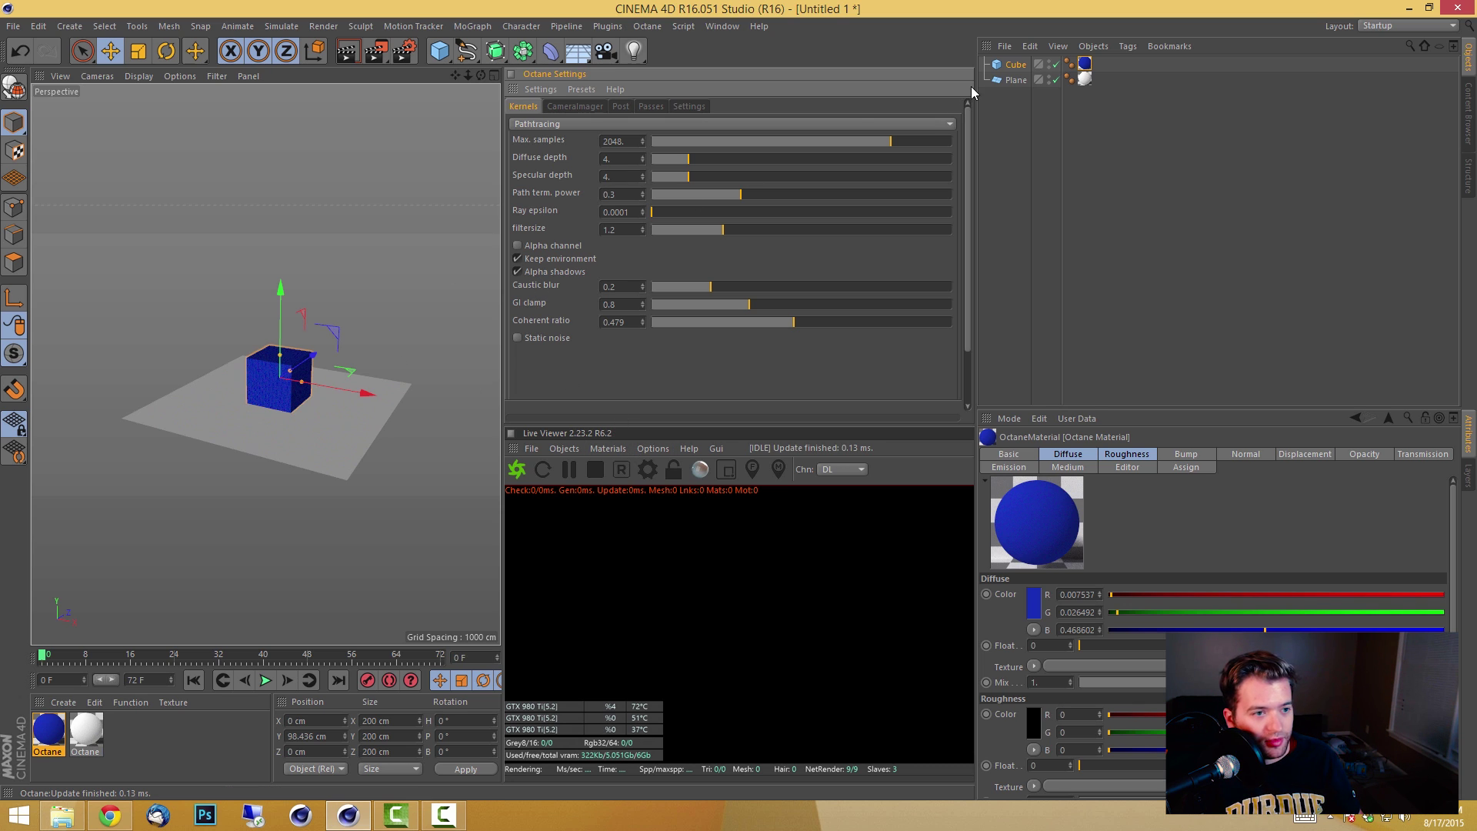
Make the Cube and Plane editable polygon objects.
click(1029, 92)
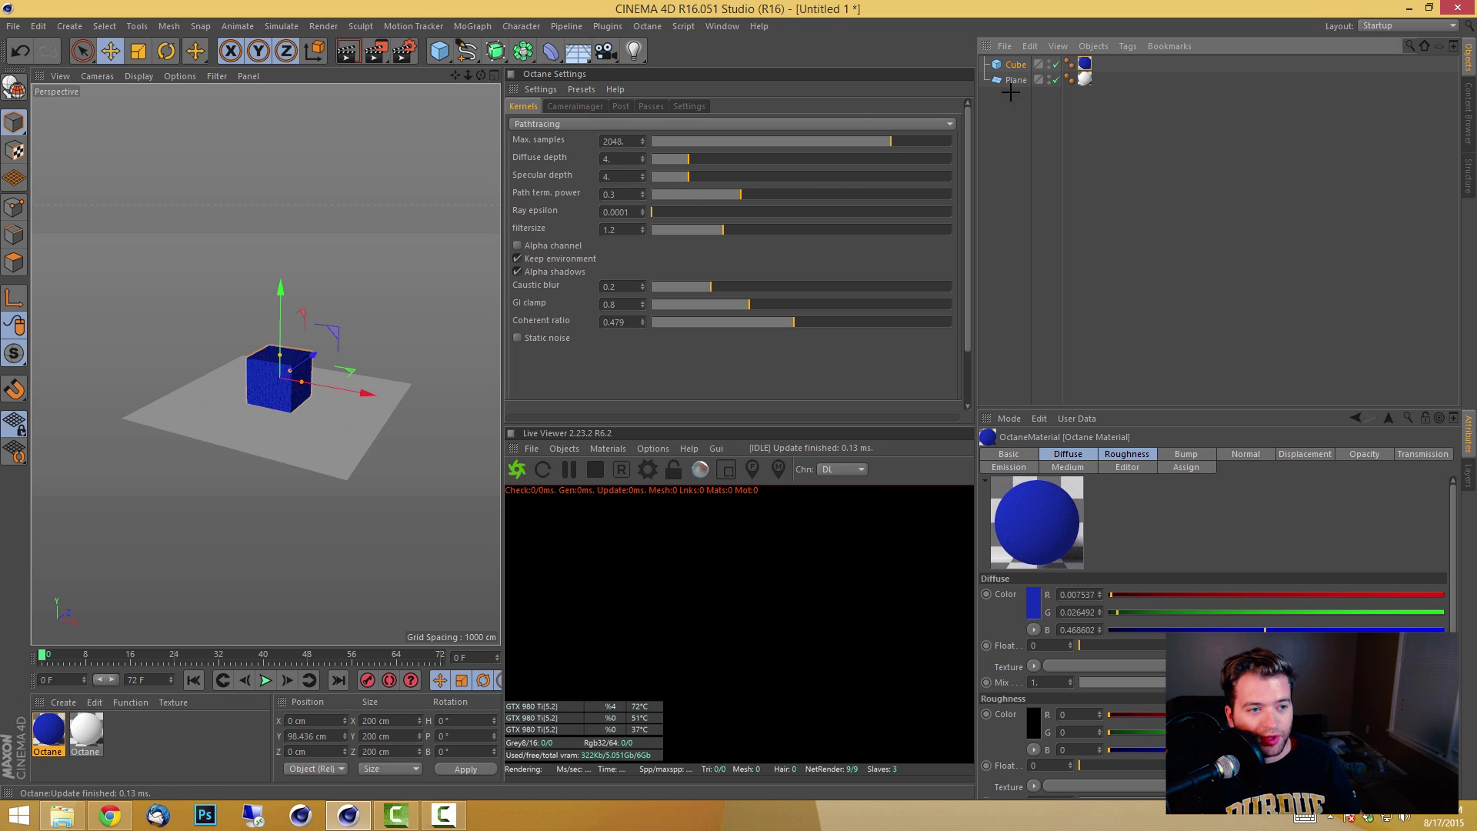
key(ctrl+a)
key(c)
click(999, 176)
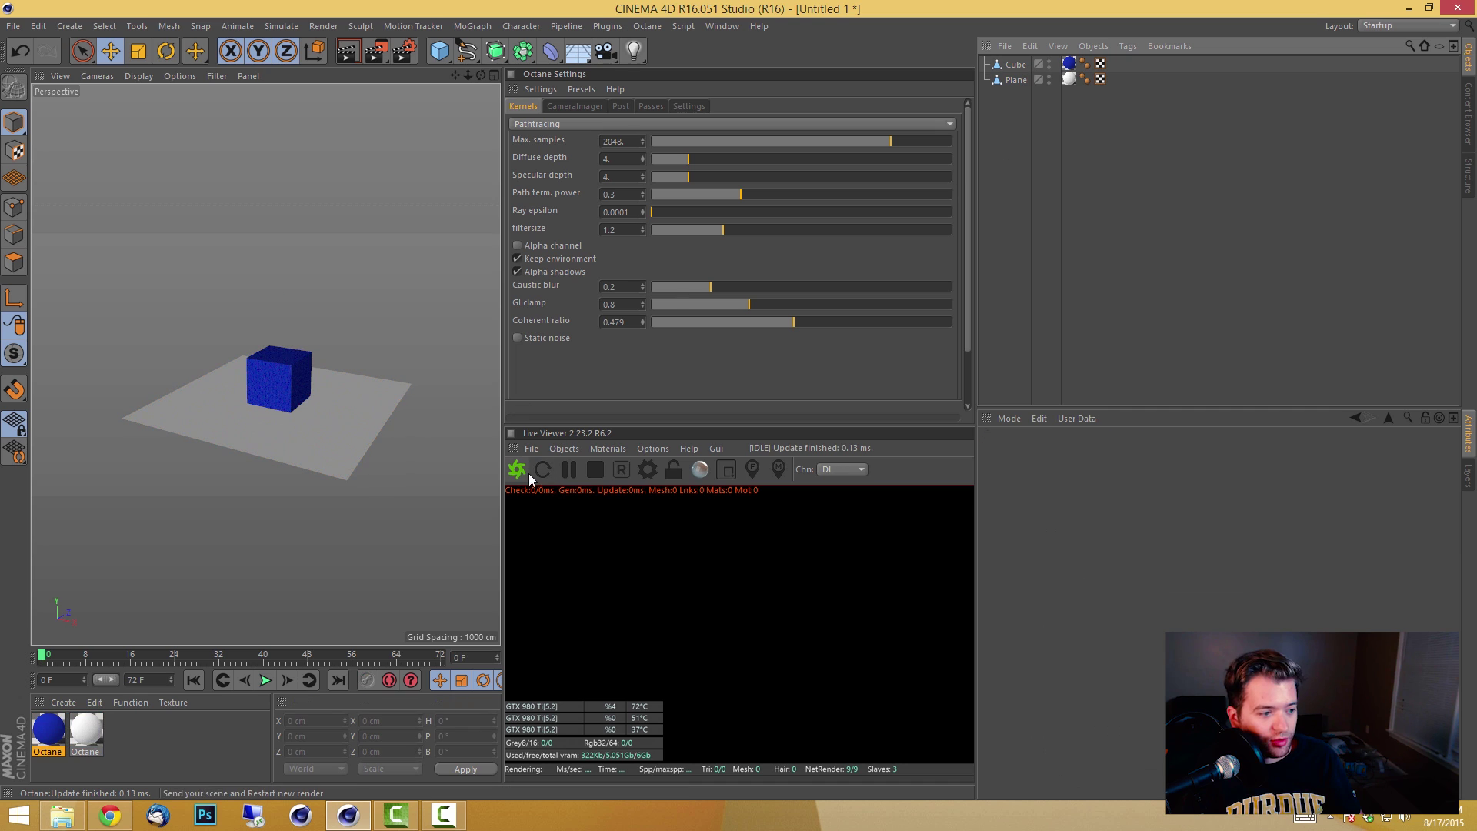
Add an Octane area light, raise it and shift it sideways, showing its outline in the viewport.
click(653, 449)
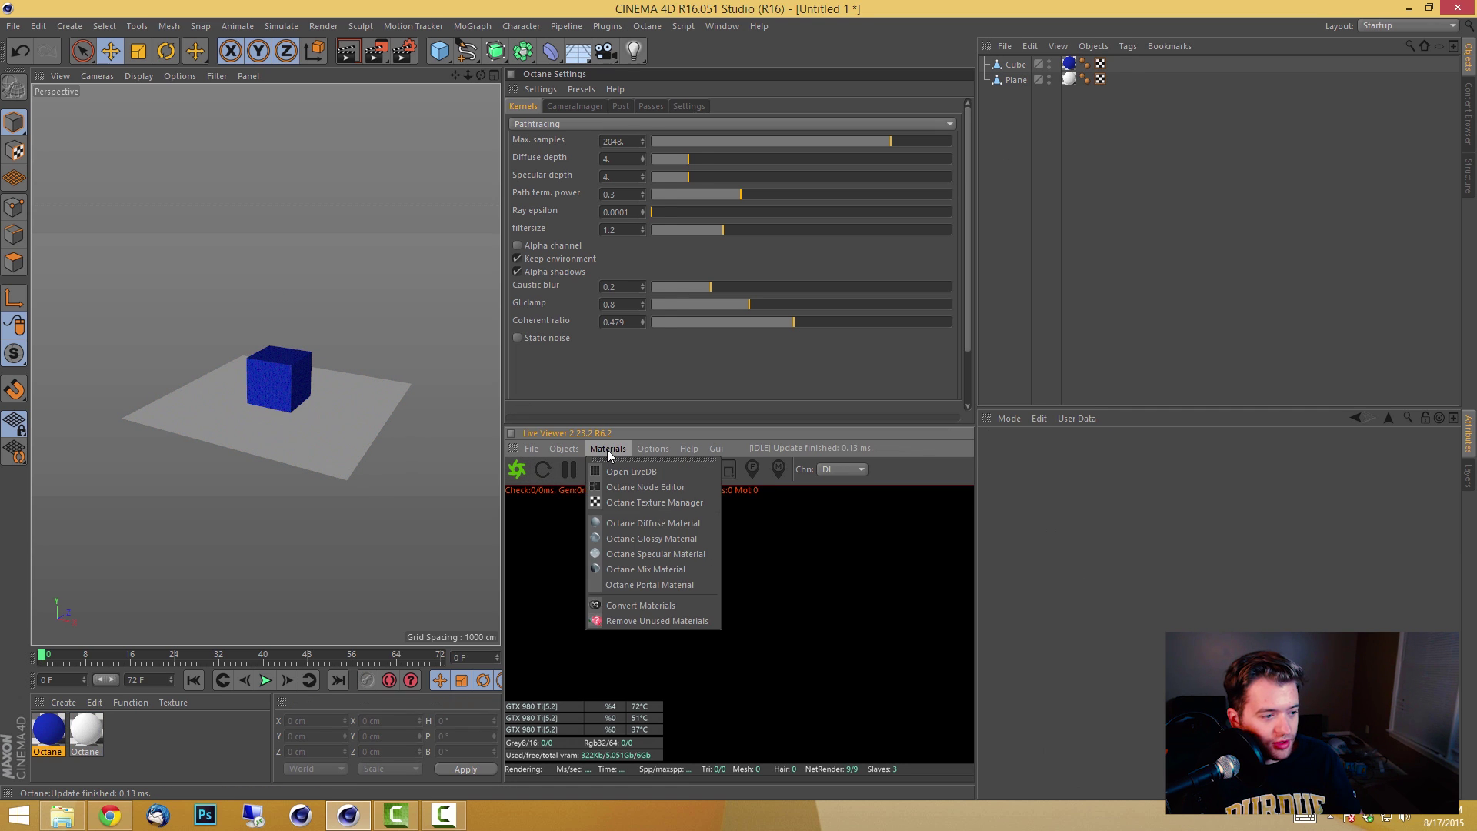
mouse_move(565, 448)
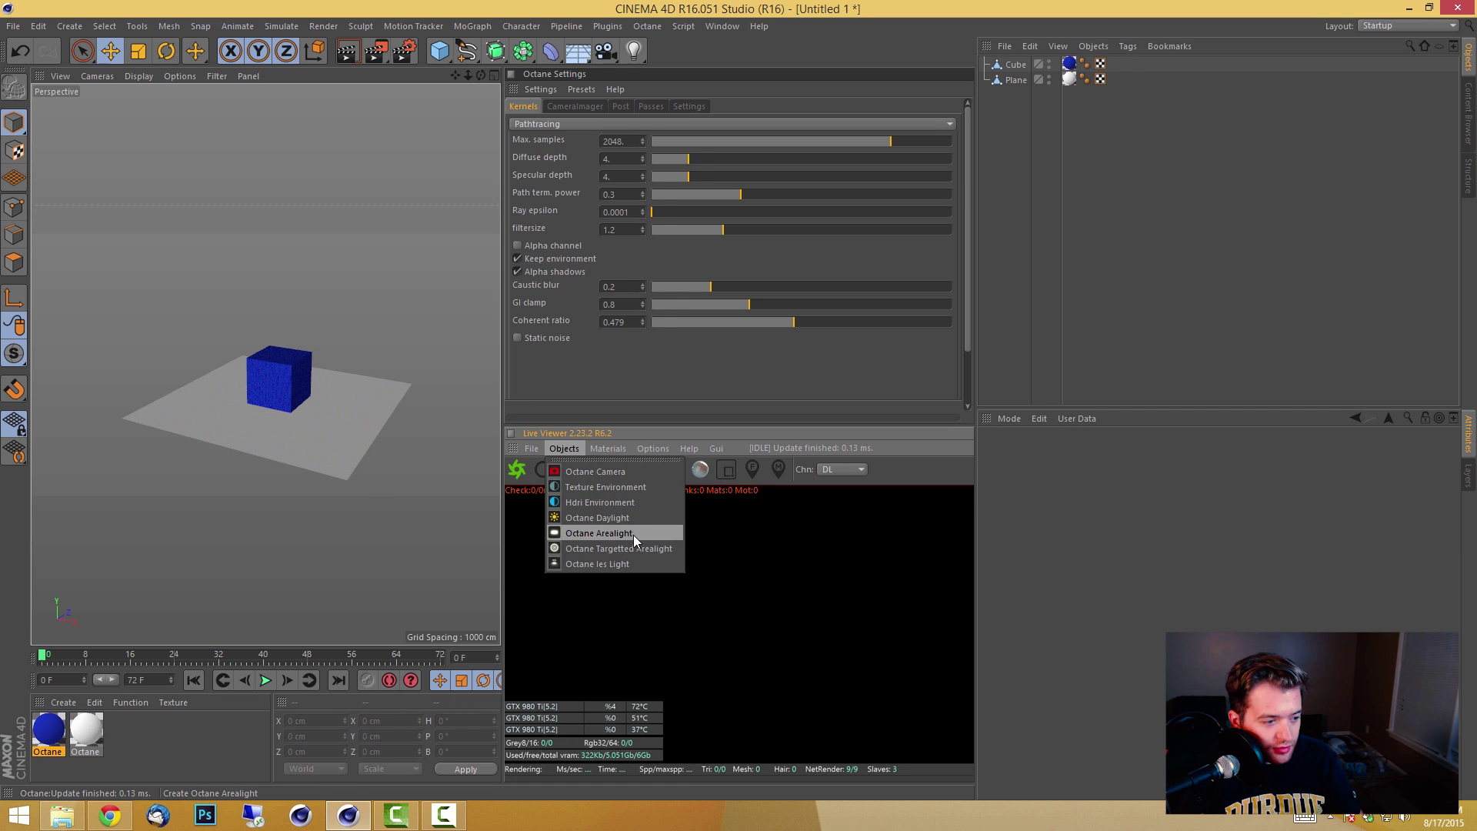
click(634, 533)
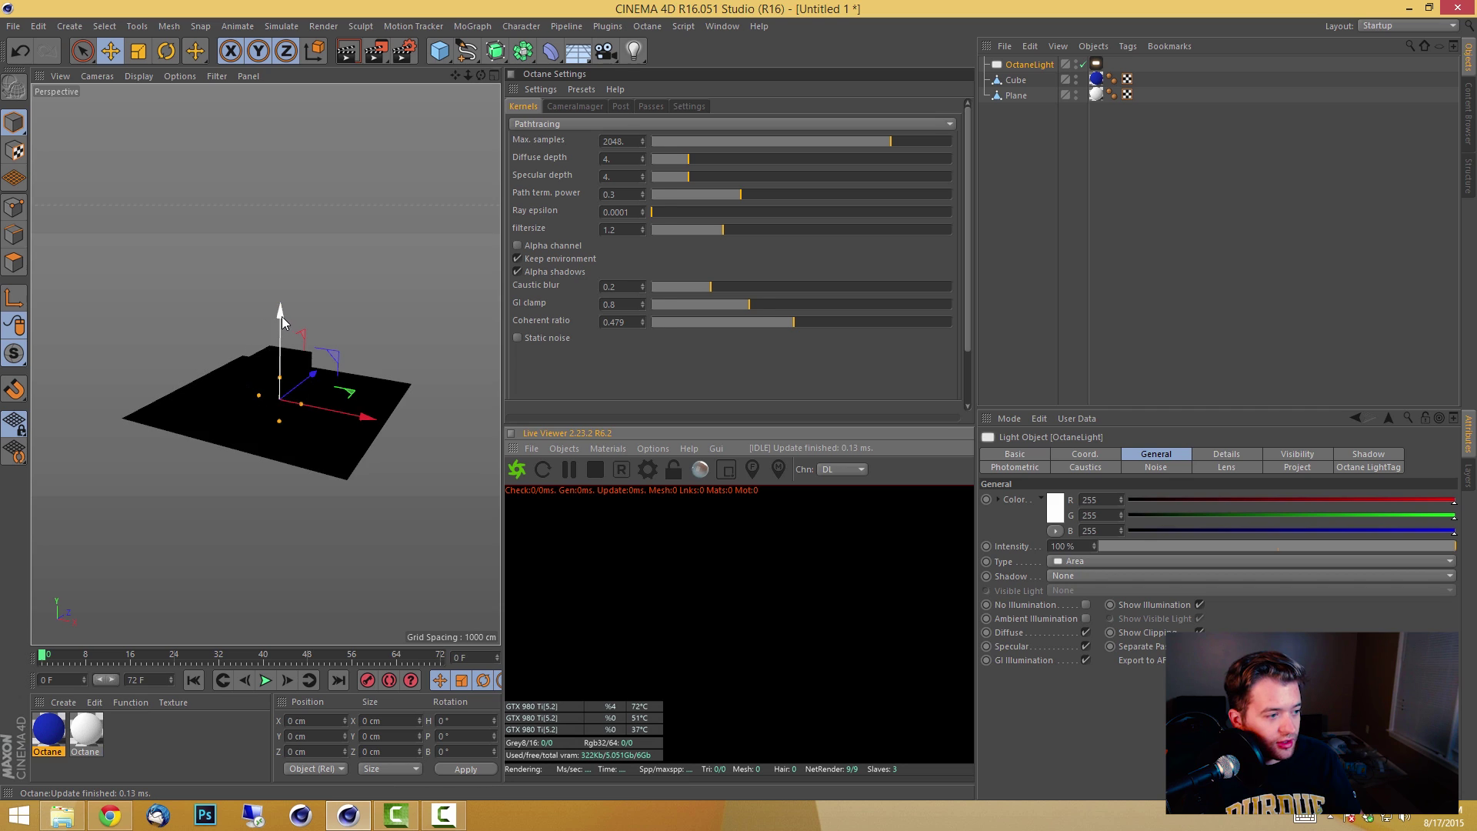
drag(281, 316, 305, 237)
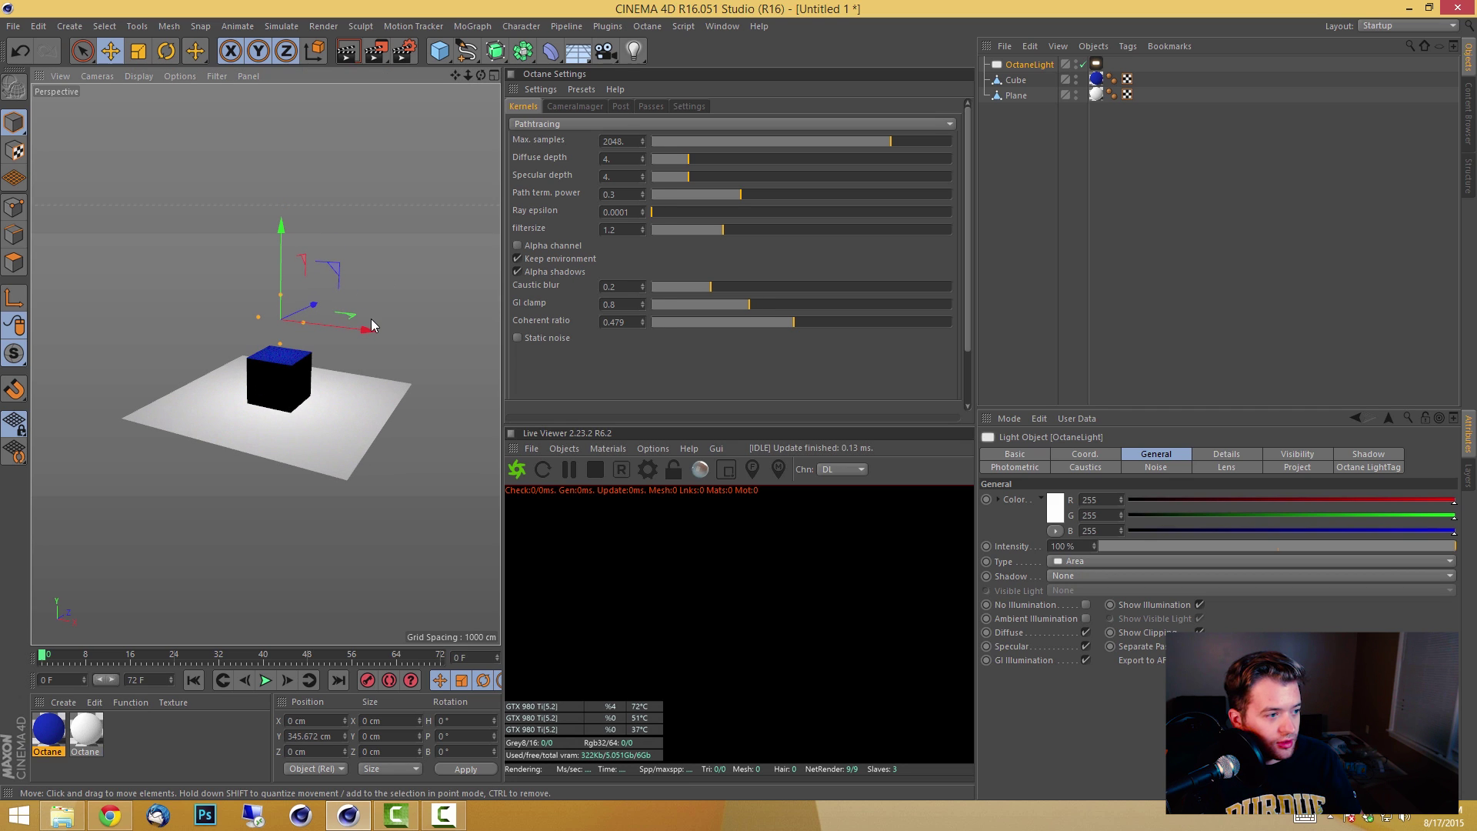
drag(371, 328, 490, 343)
click(138, 76)
mouse_move(205, 80)
click(246, 234)
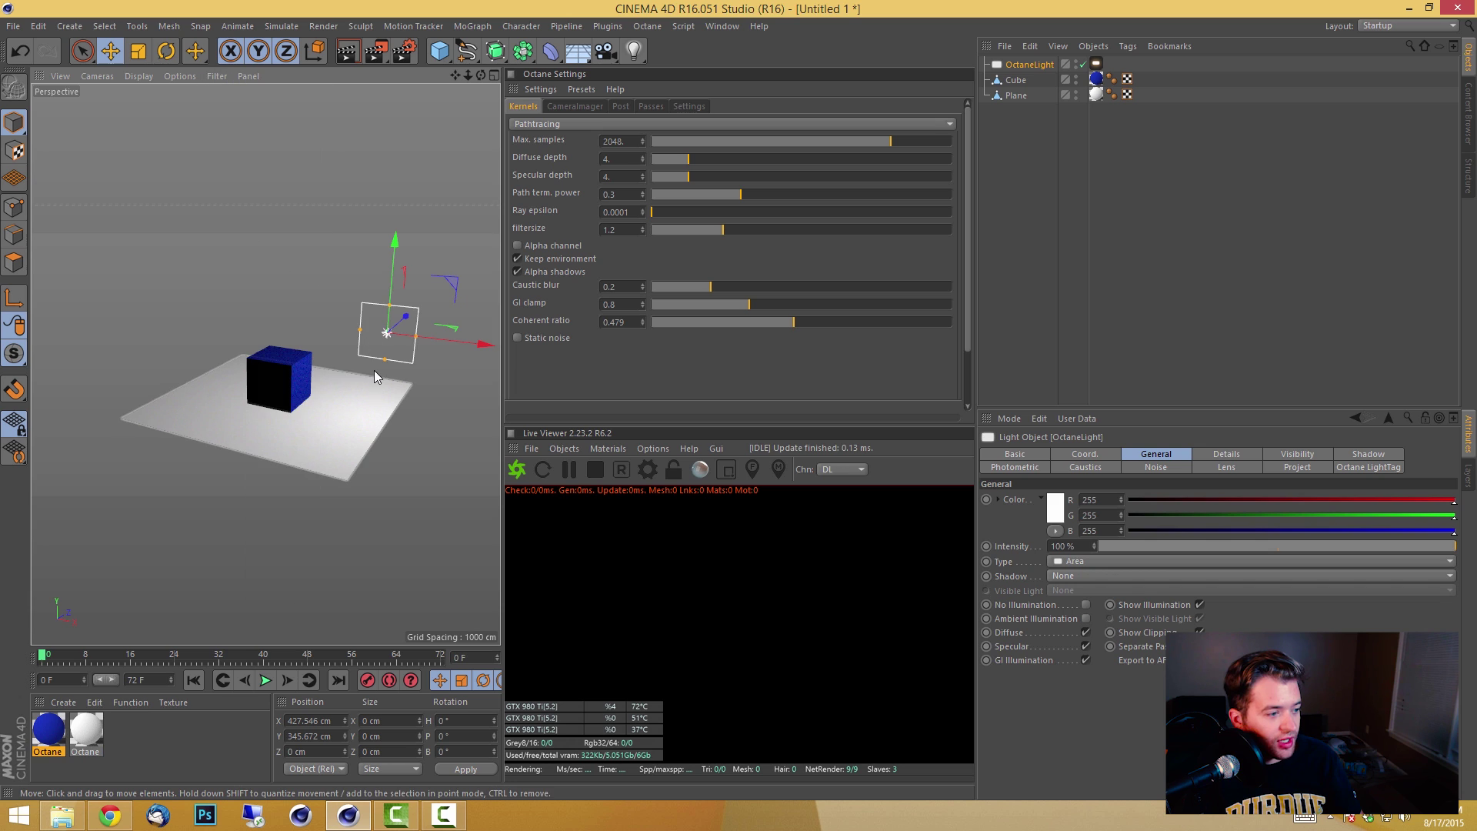
Rotate the area light to aim down at the cube and start the Octane live render.
mouse_move(372, 376)
alt+mouse_down()
mouse_move(353, 395)
mouse_move(376, 384)
alt+mouse_up()
key(r)
drag(323, 300, 323, 373)
click(517, 468)
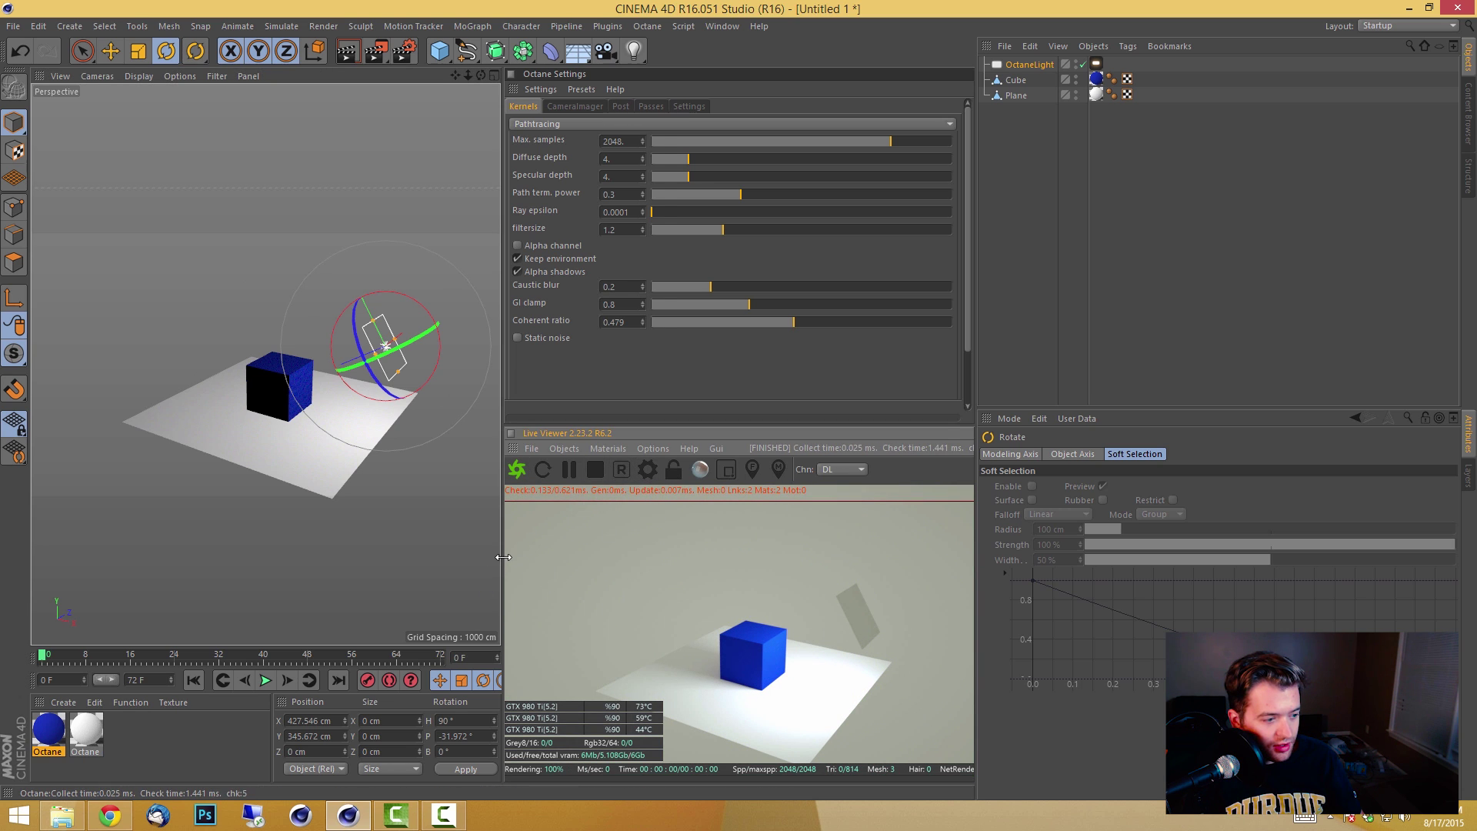
Widen and heighten the Live Viewer panel and move the view closer to the cube.
drag(502, 557, 390, 557)
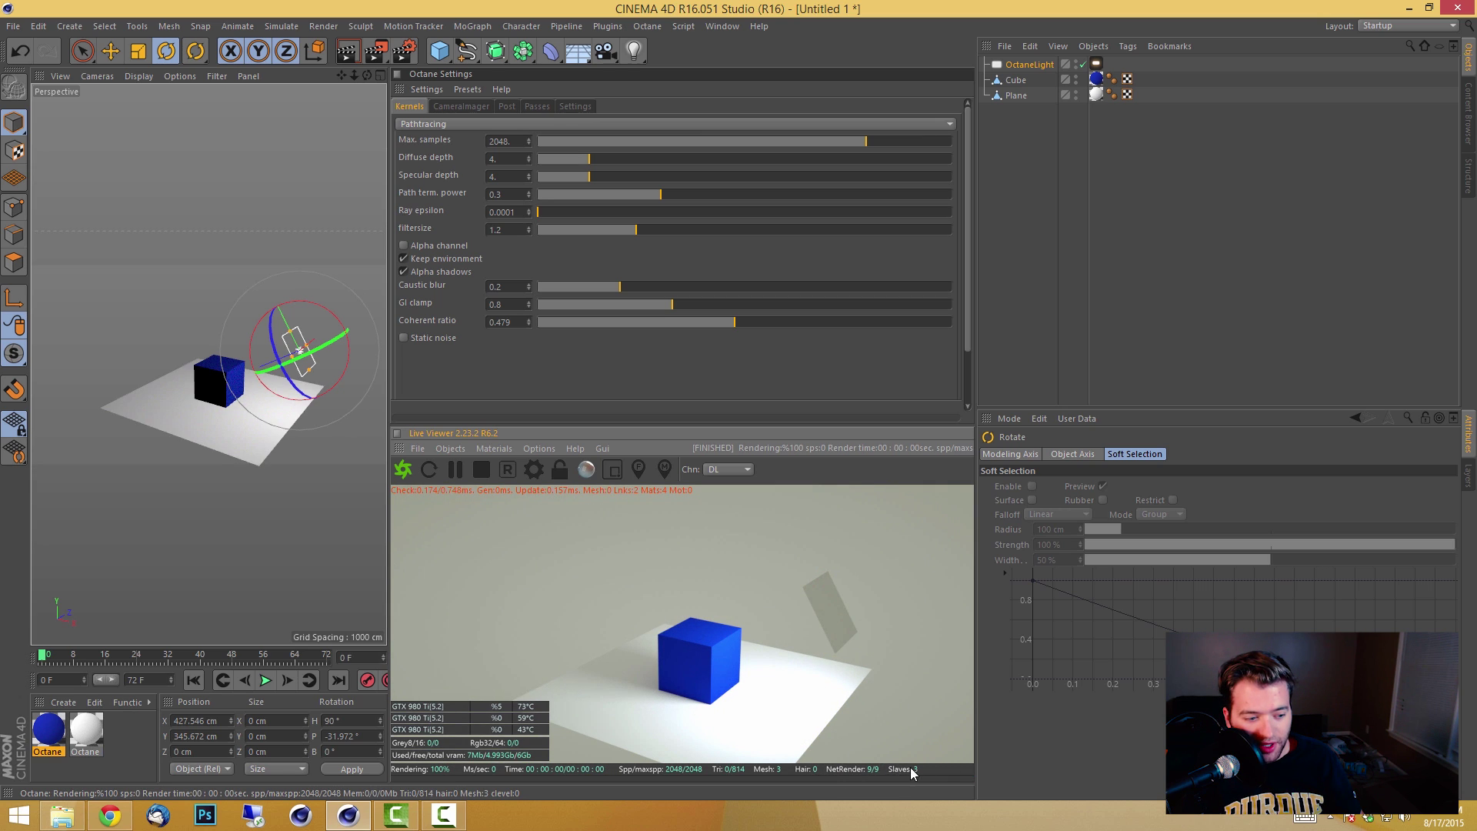
drag(798, 422, 805, 351)
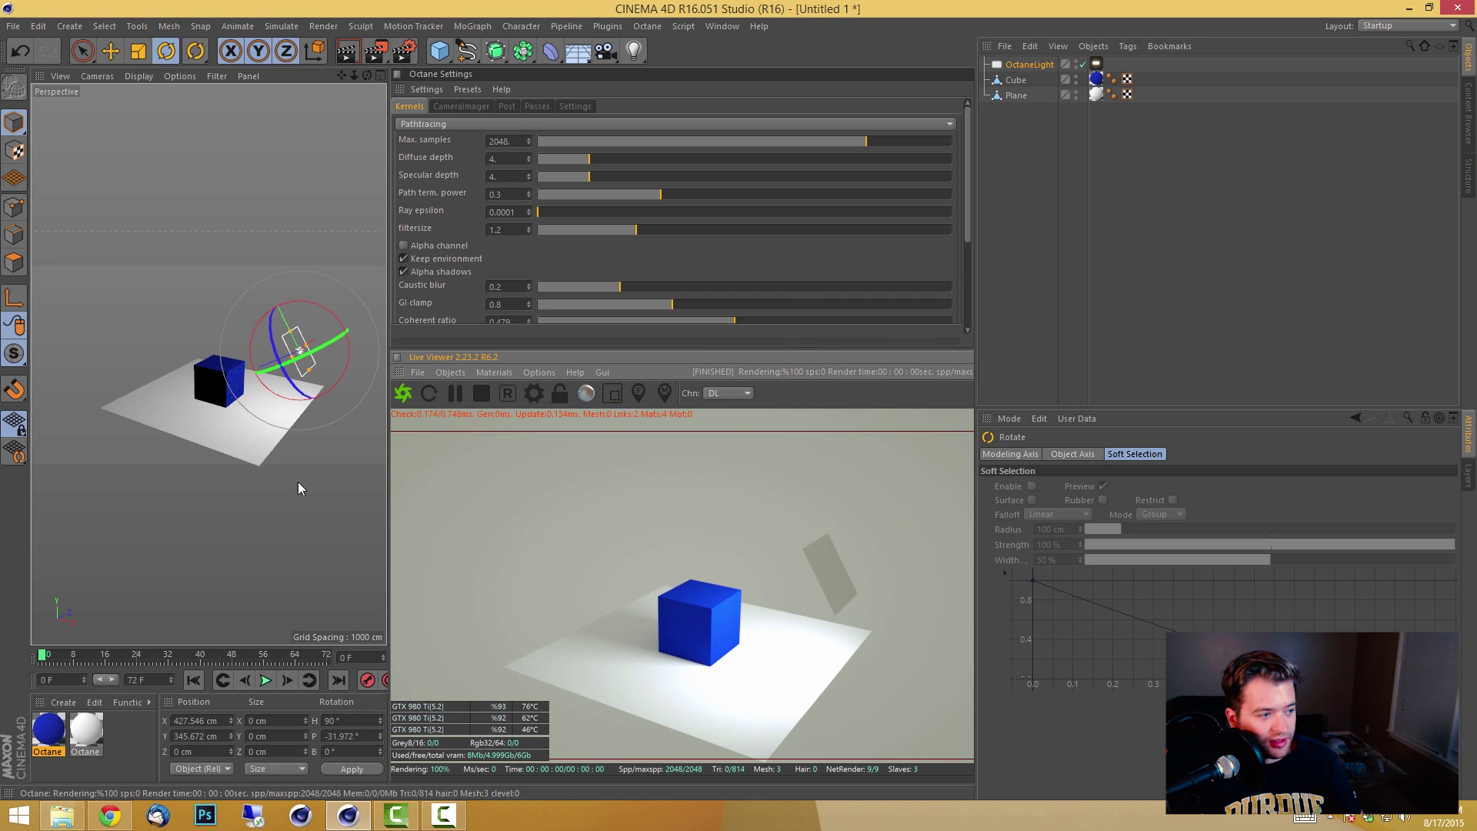
alt+drag(275, 456, 274, 414)
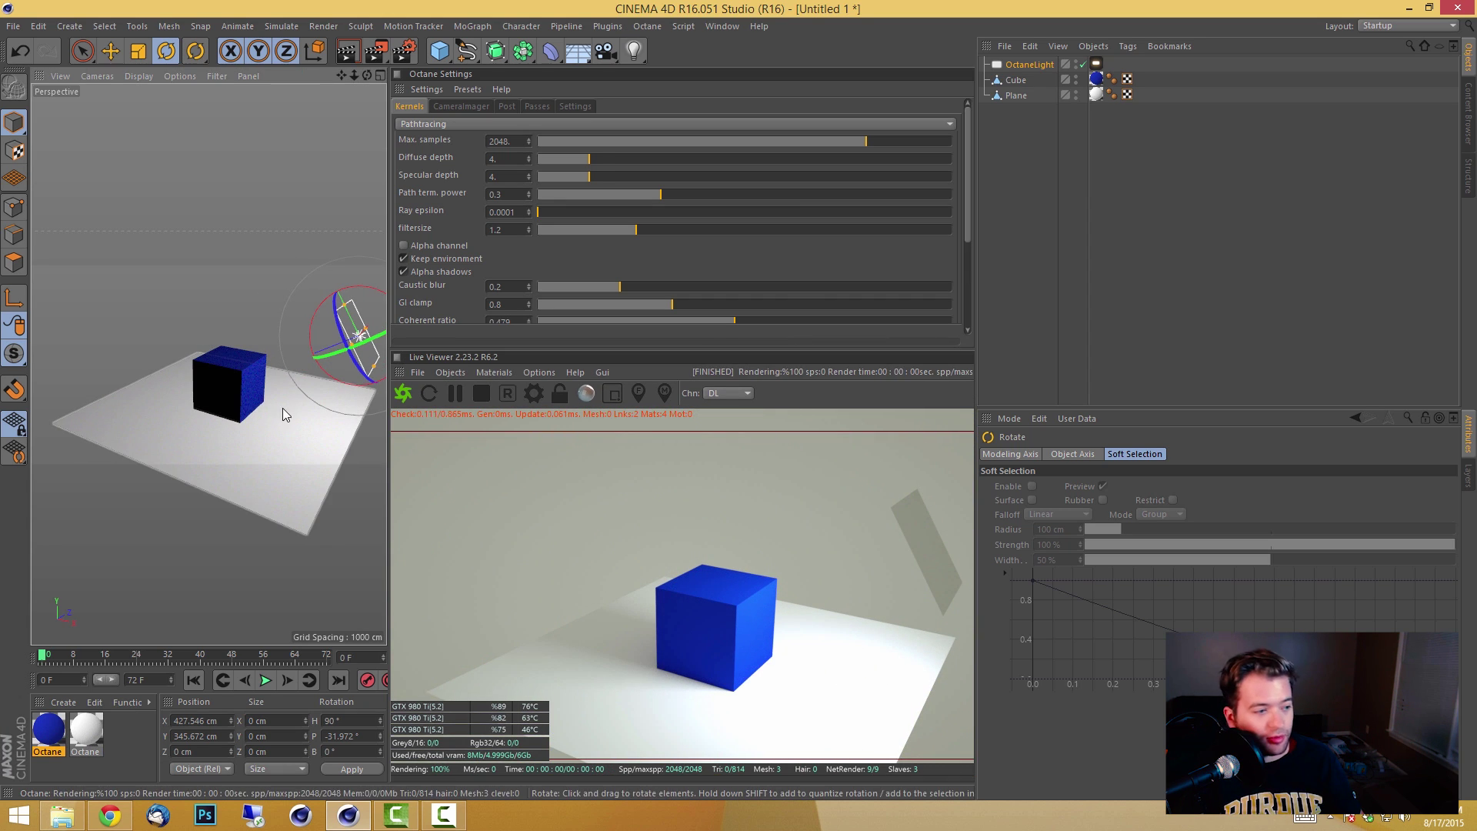
Browse the Live Viewer's Options menu.
click(538, 372)
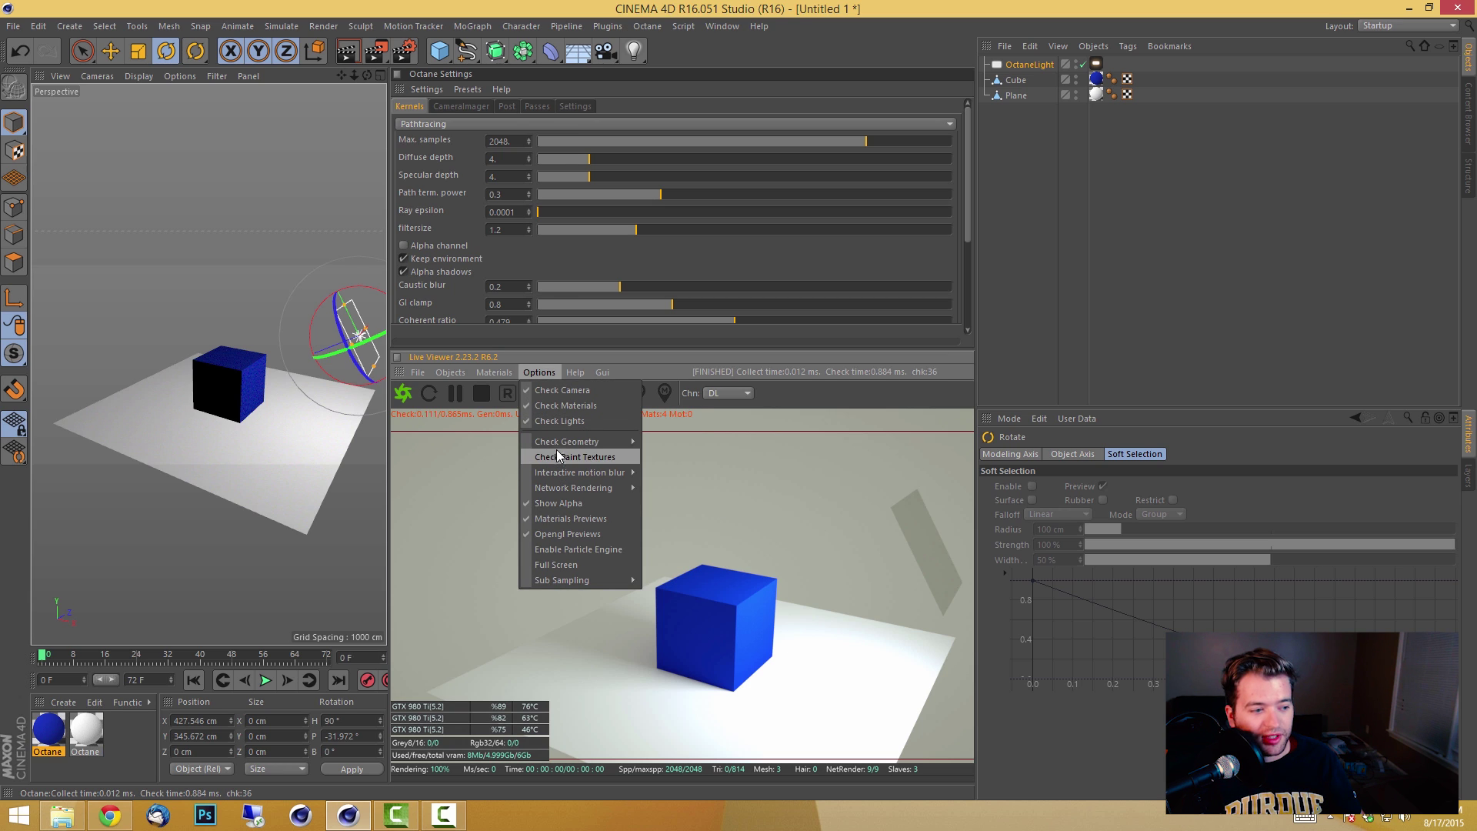
mouse_move(561, 444)
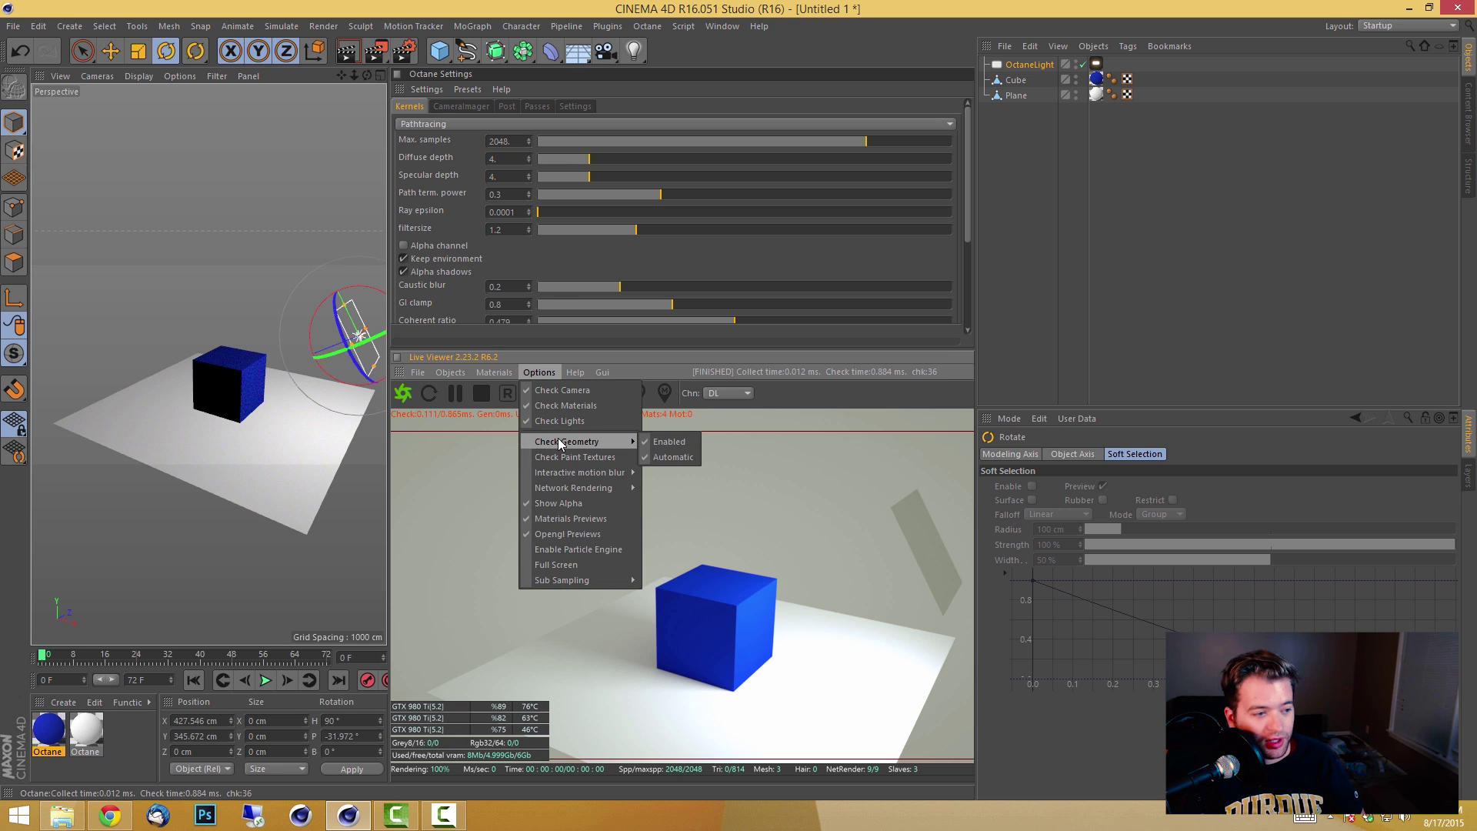
mouse_move(570, 380)
mouse_move(504, 374)
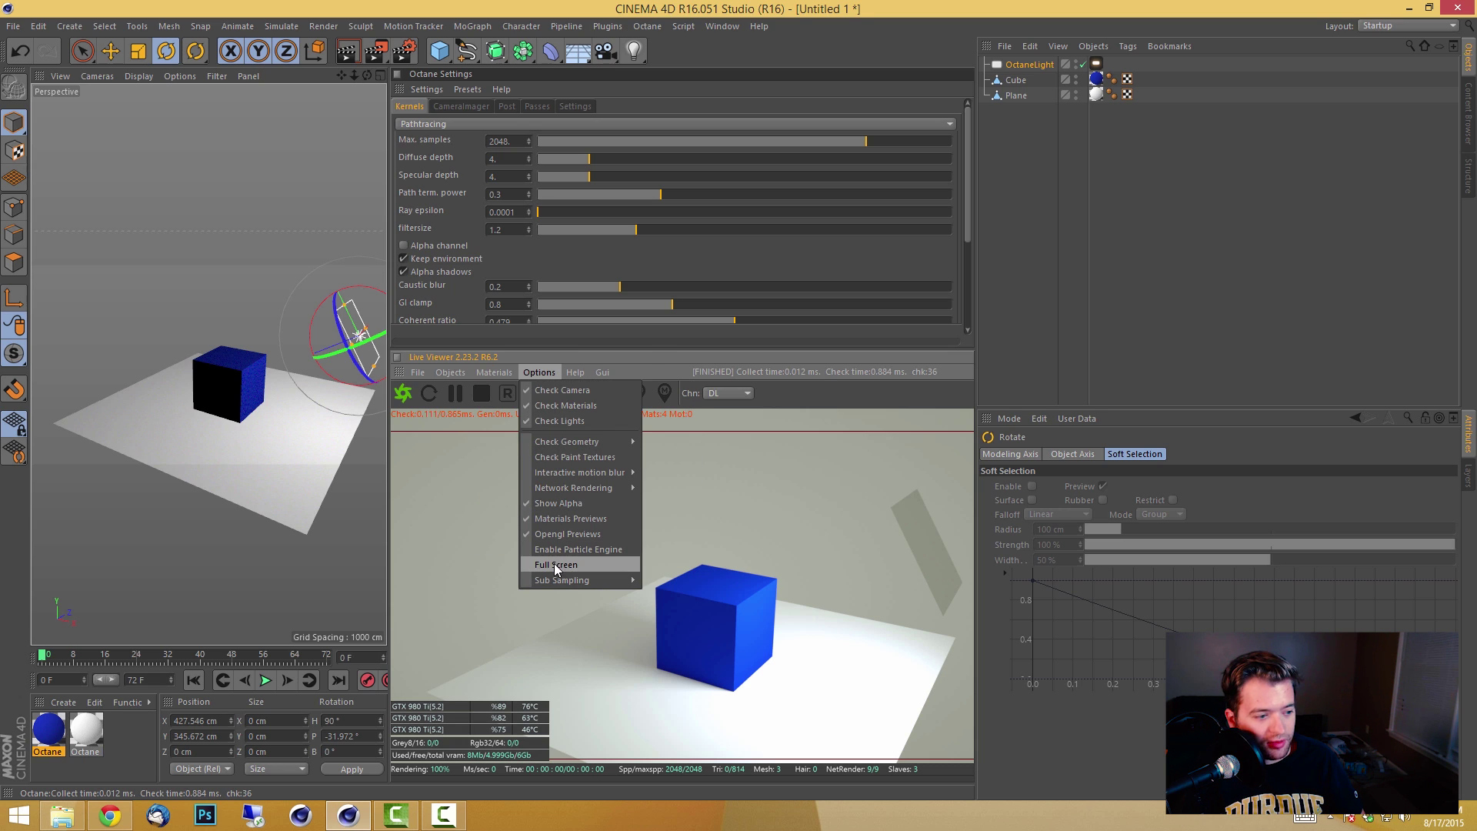
mouse_move(553, 580)
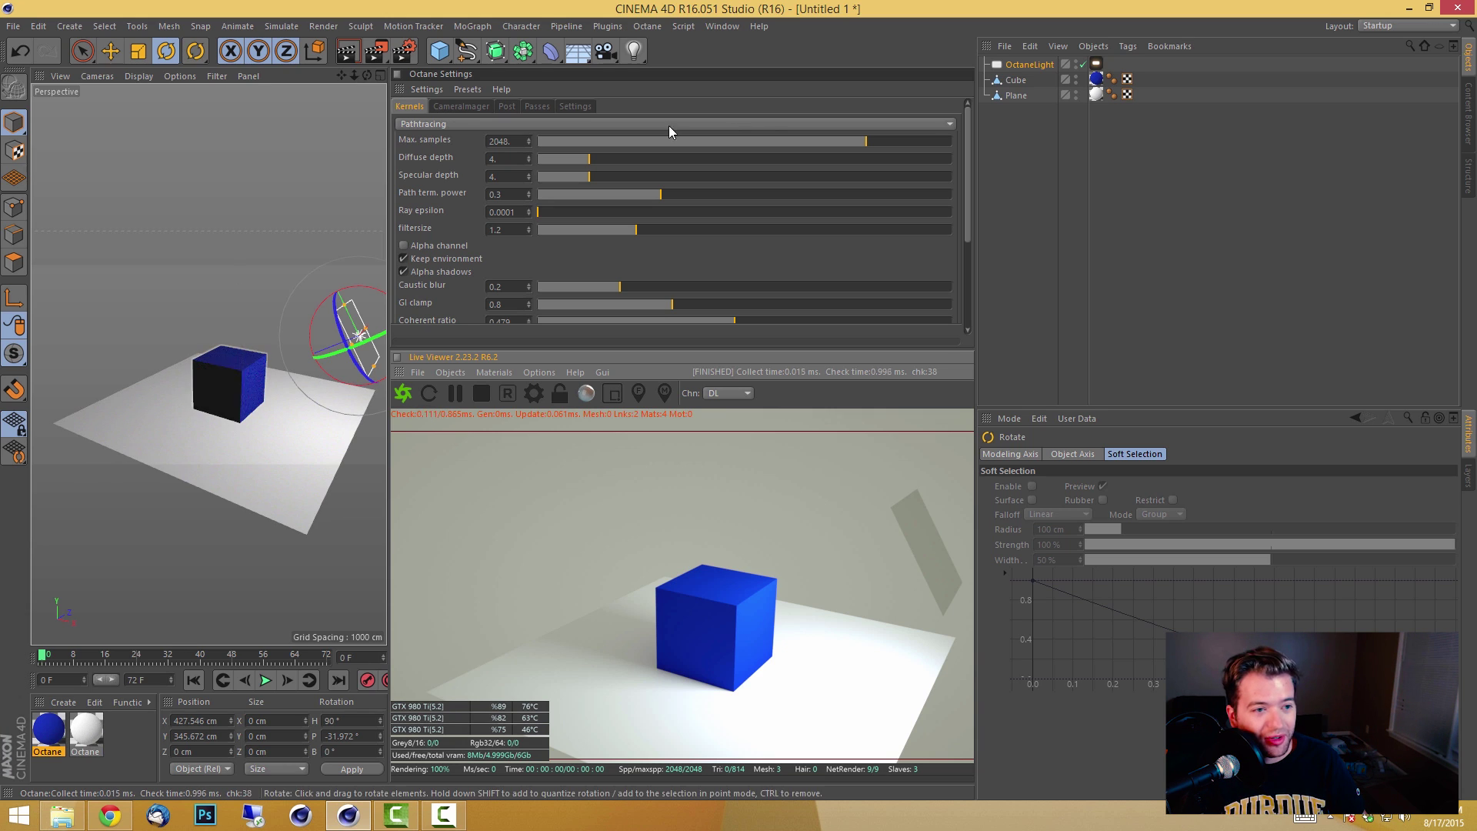
Set the Octane light temperature to 12000 and the render environment colour to black.
click(1096, 64)
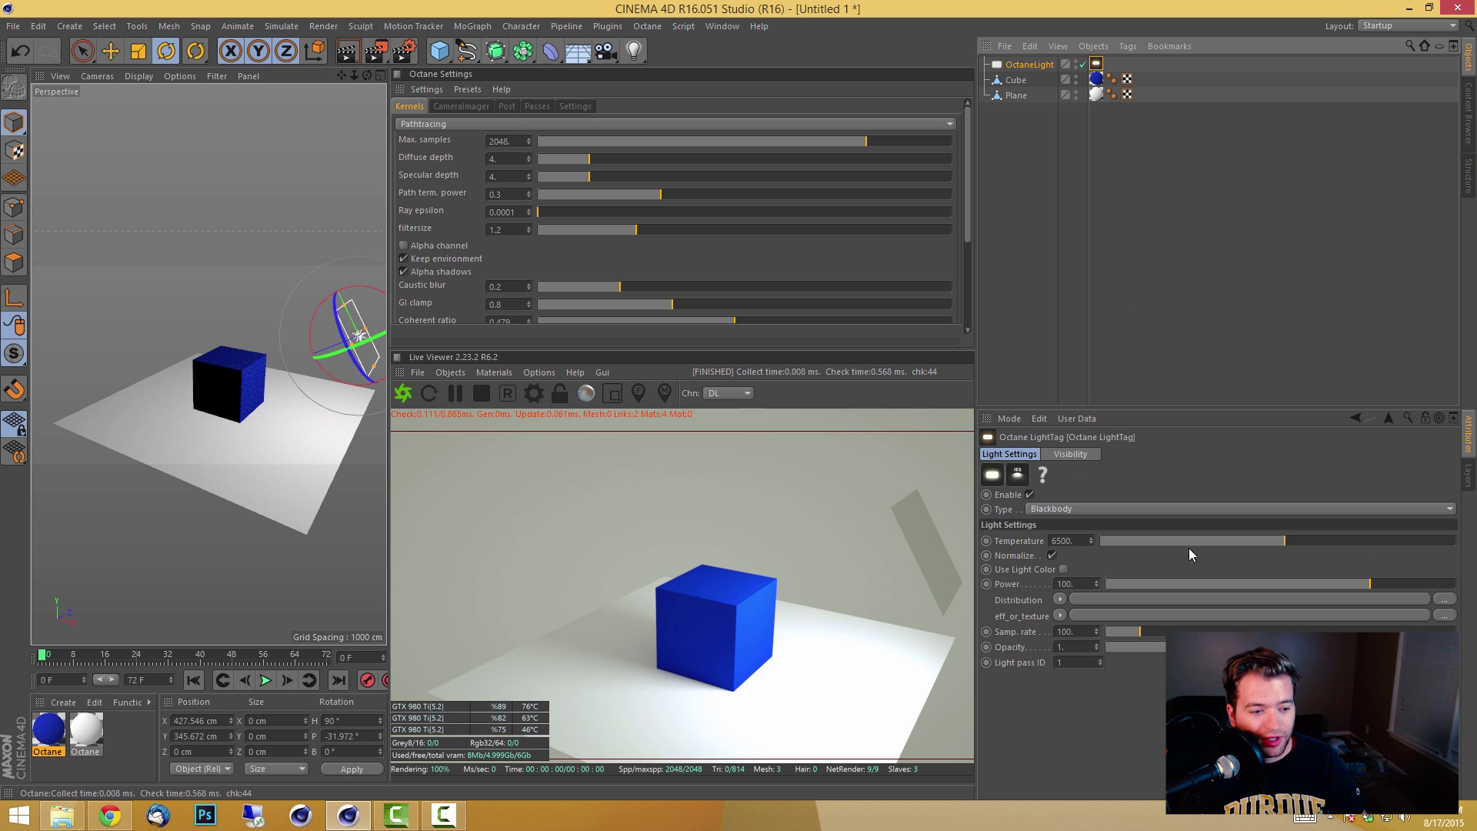
drag(1290, 543, 1455, 542)
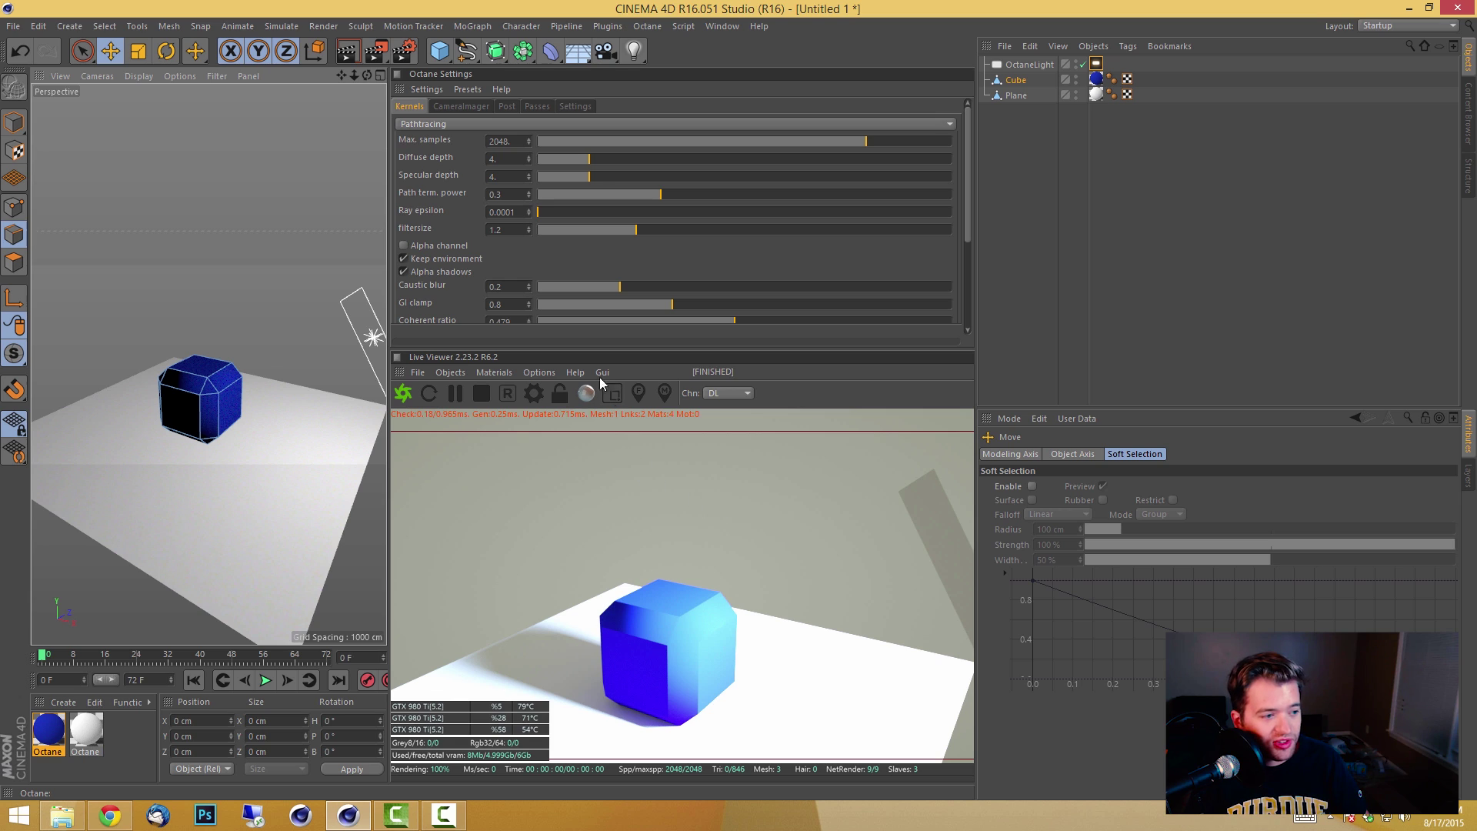
click(576, 107)
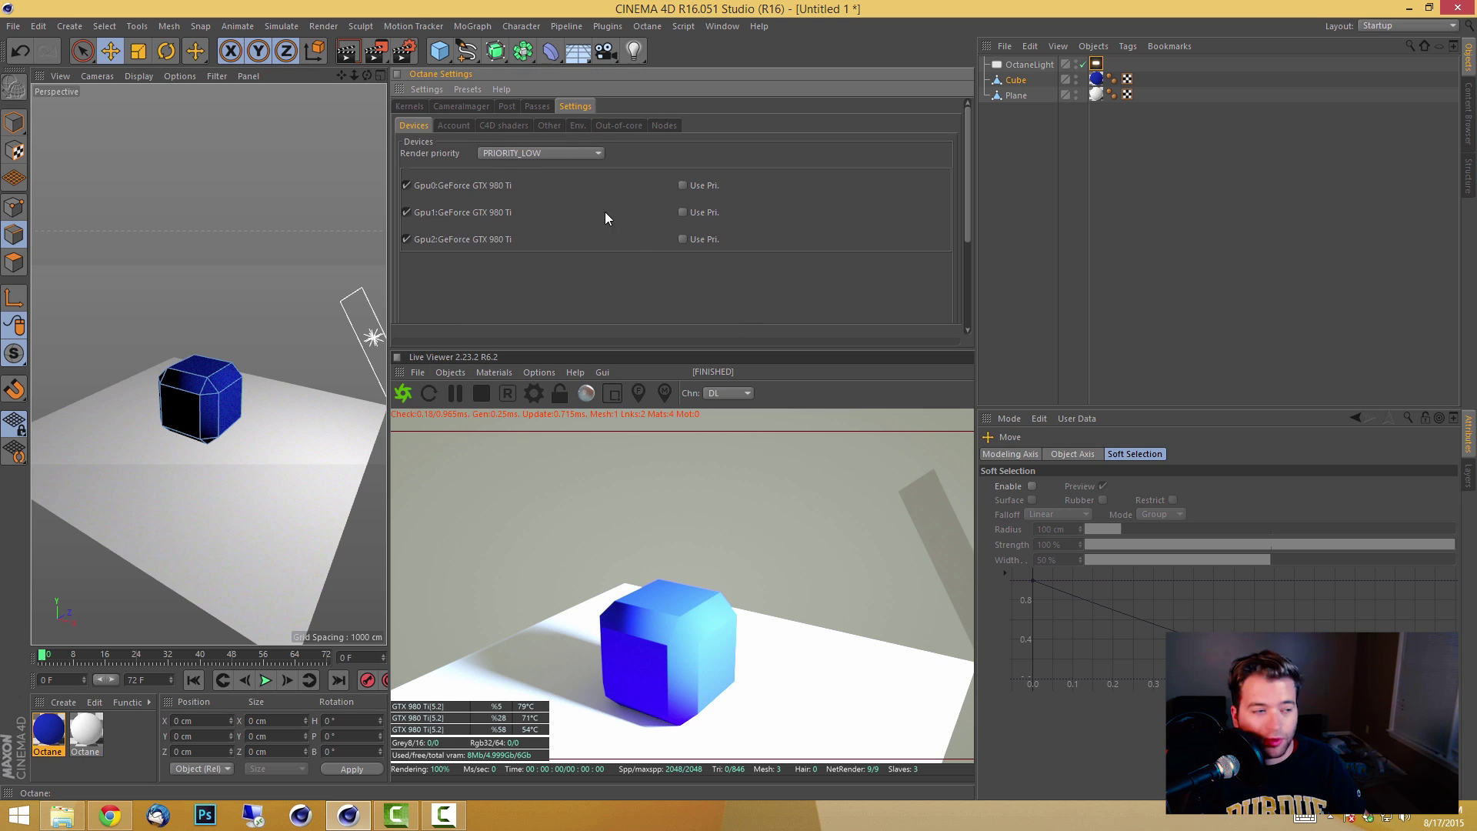
click(576, 126)
click(477, 163)
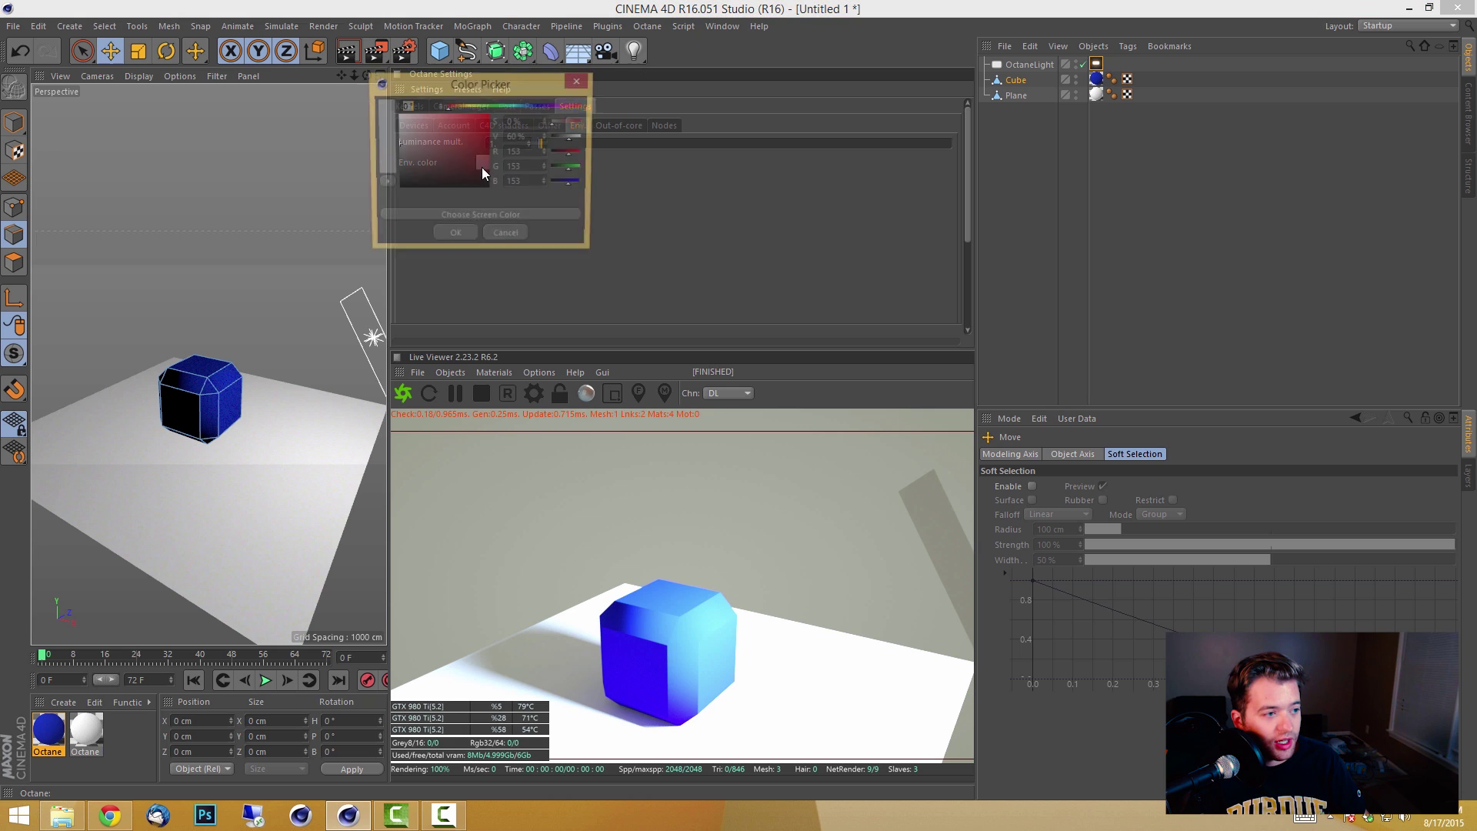
click(450, 238)
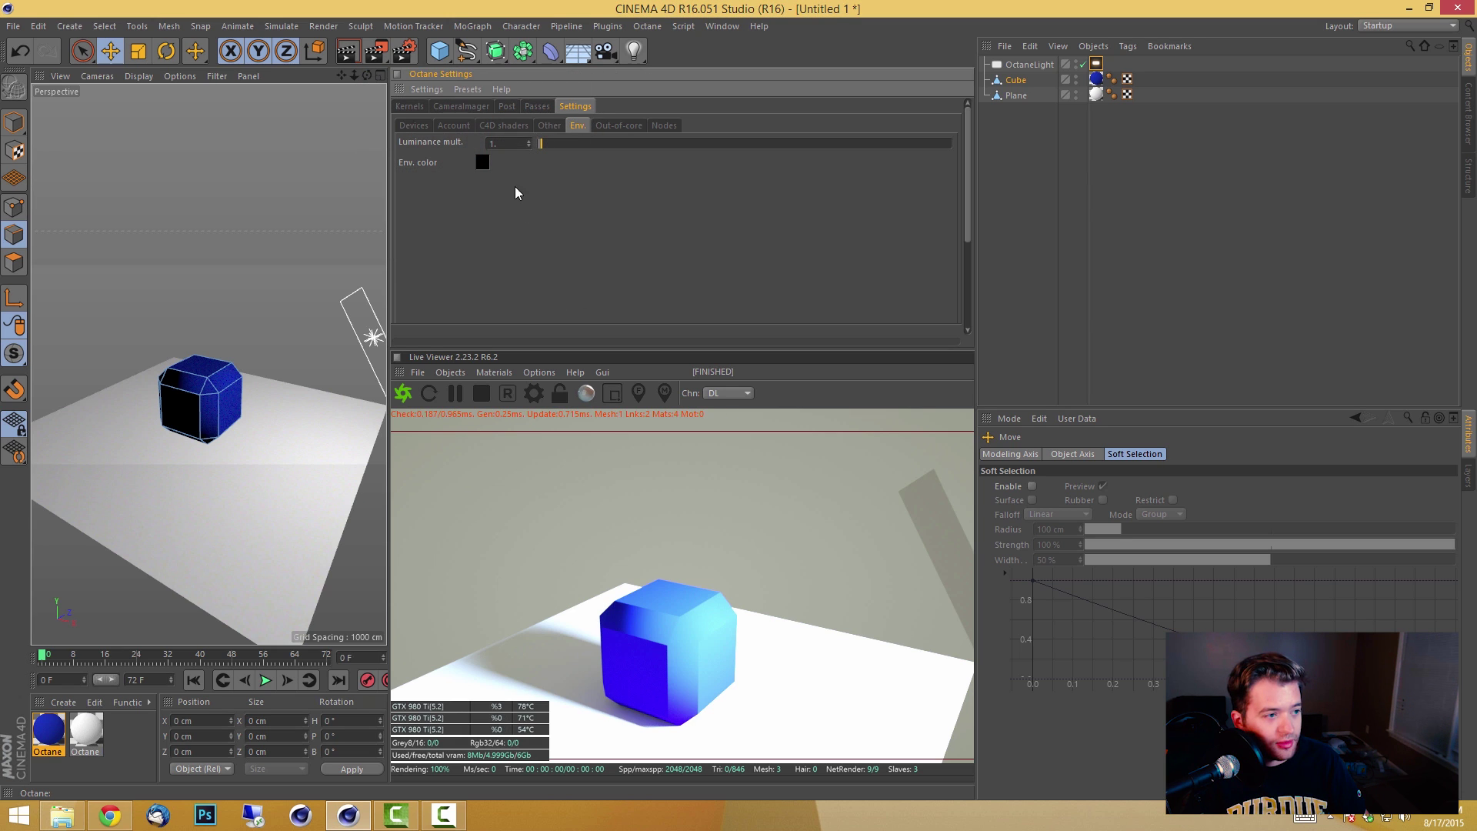
click(413, 394)
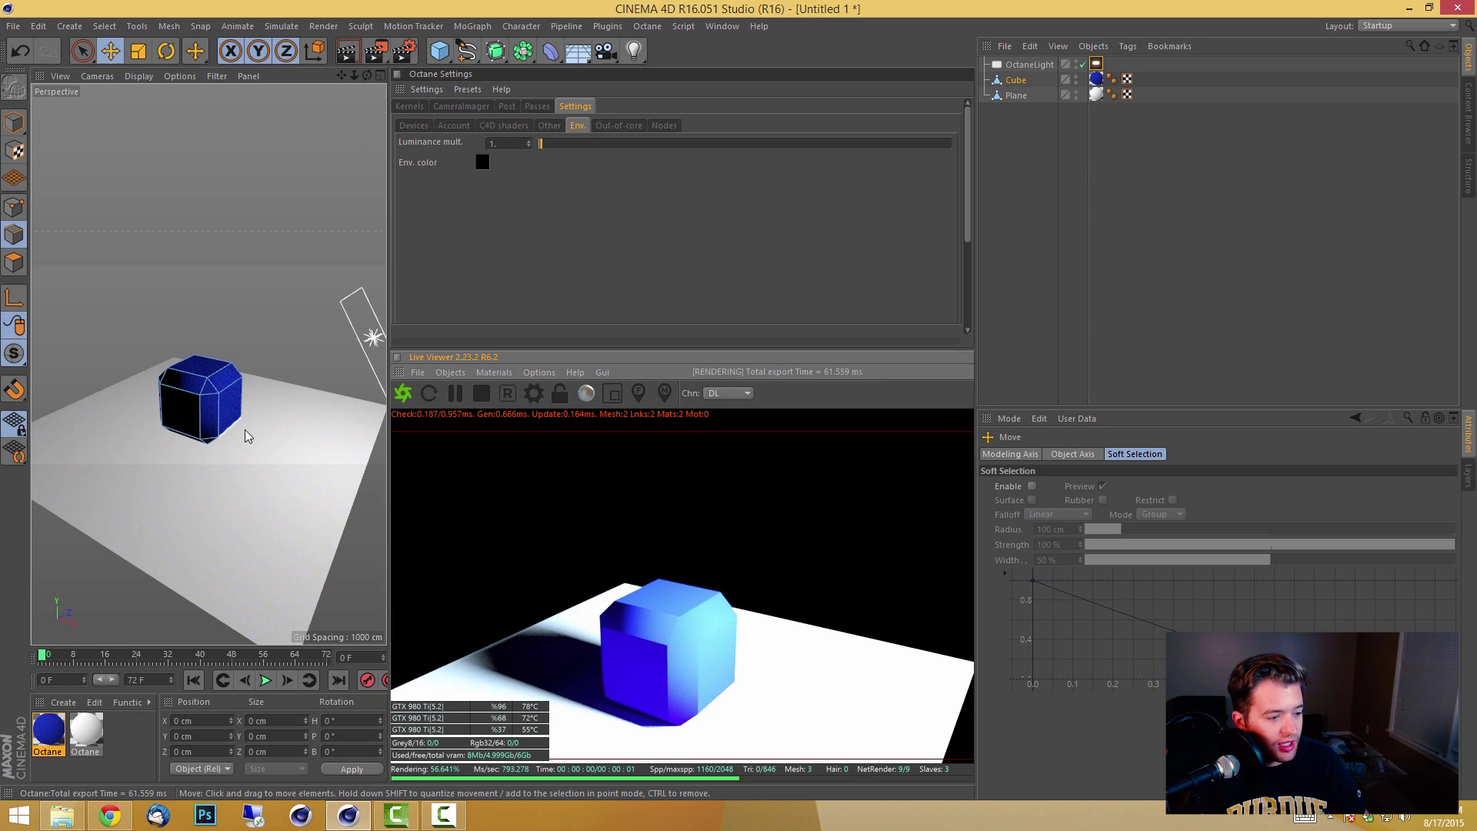
mouse_move(223, 413)
alt+mouse_down()
mouse_move(220, 375)
mouse_move(231, 404)
alt+mouse_up()
Place the cube at X -236.491 cm on frame 0 and X 290.705 cm on frame 40.
click(224, 413)
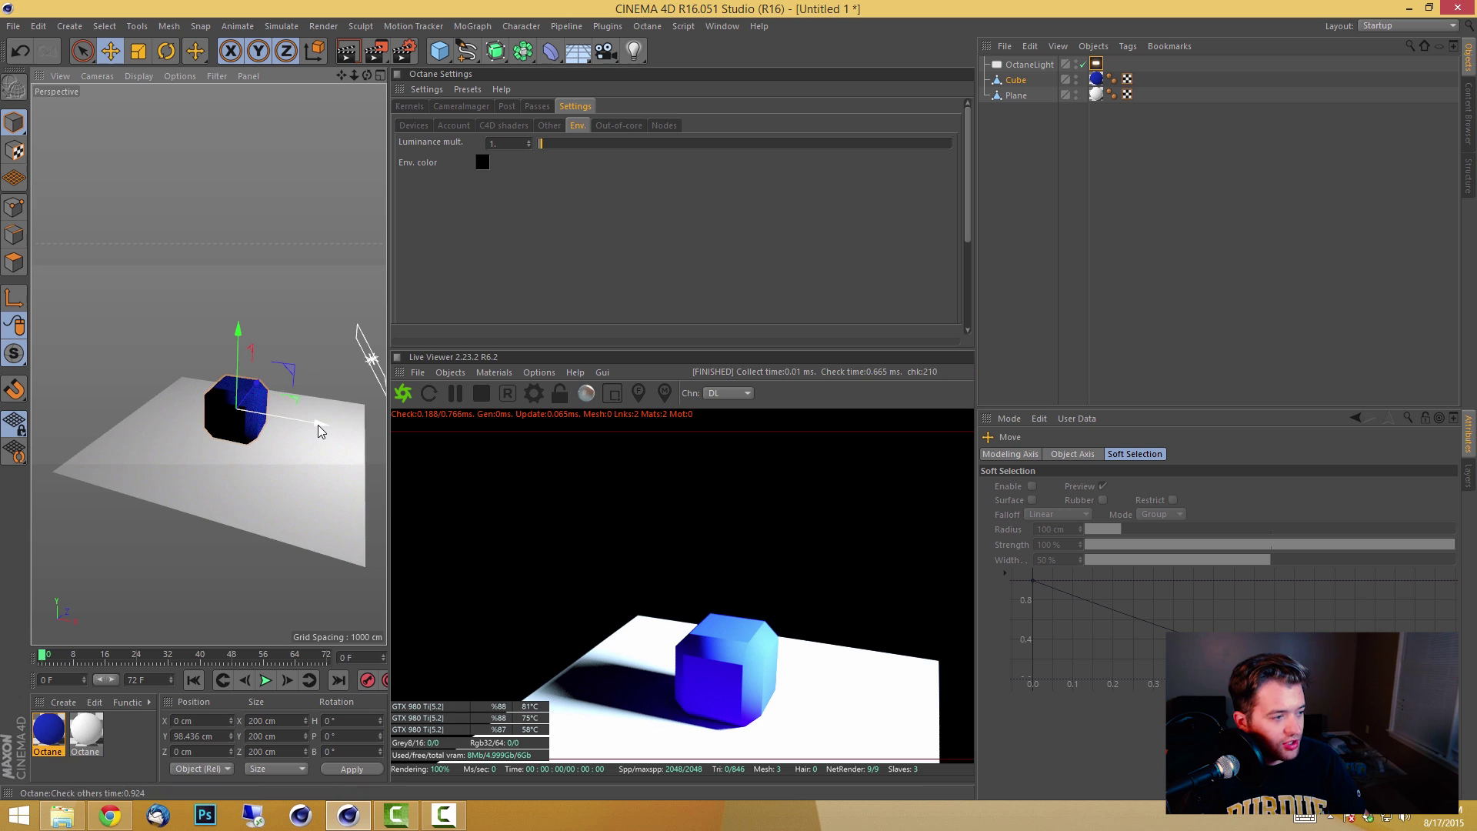
drag(316, 425, 315, 427)
click(1015, 80)
click(1028, 455)
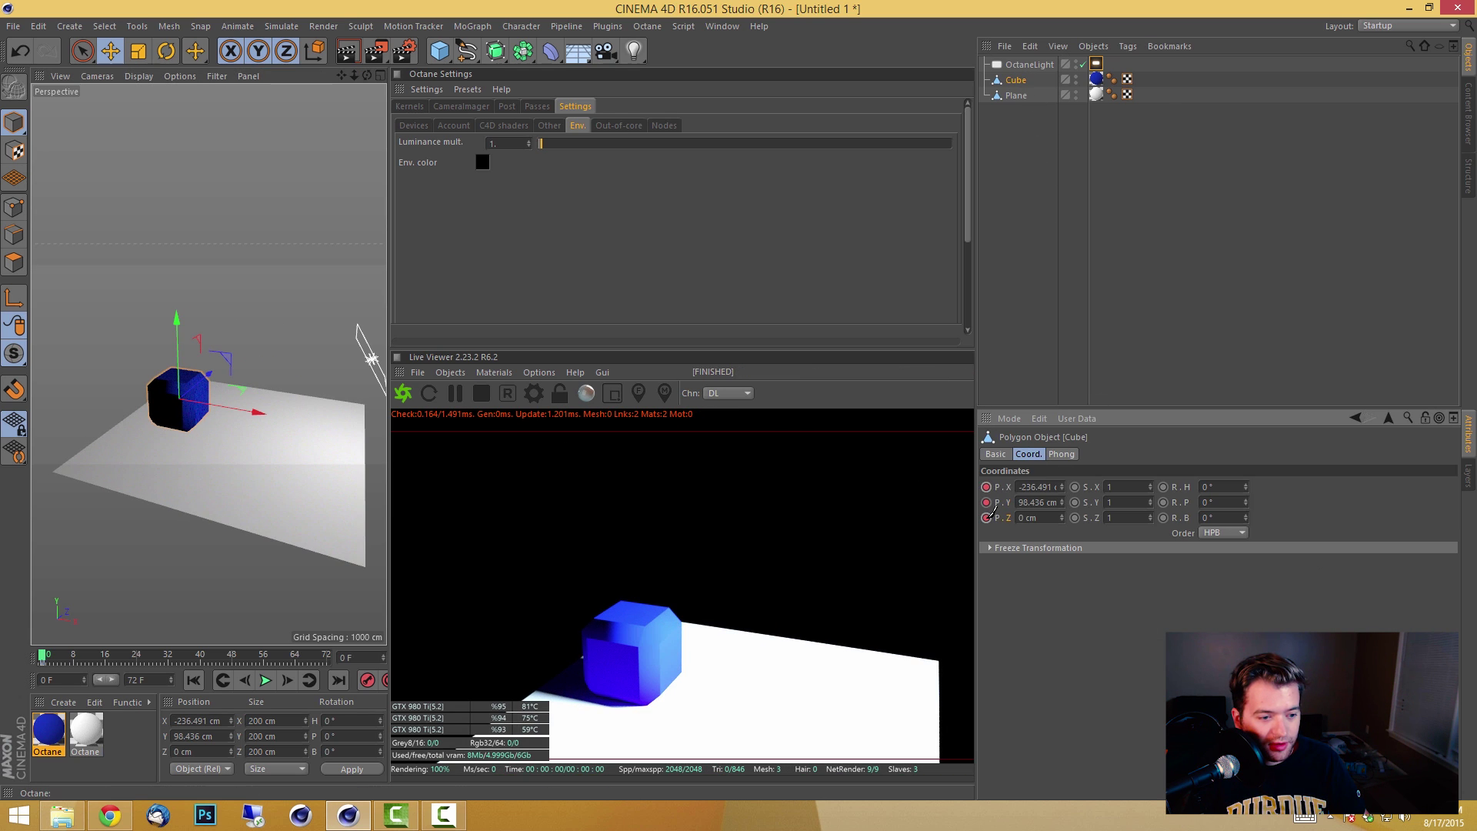
click(201, 658)
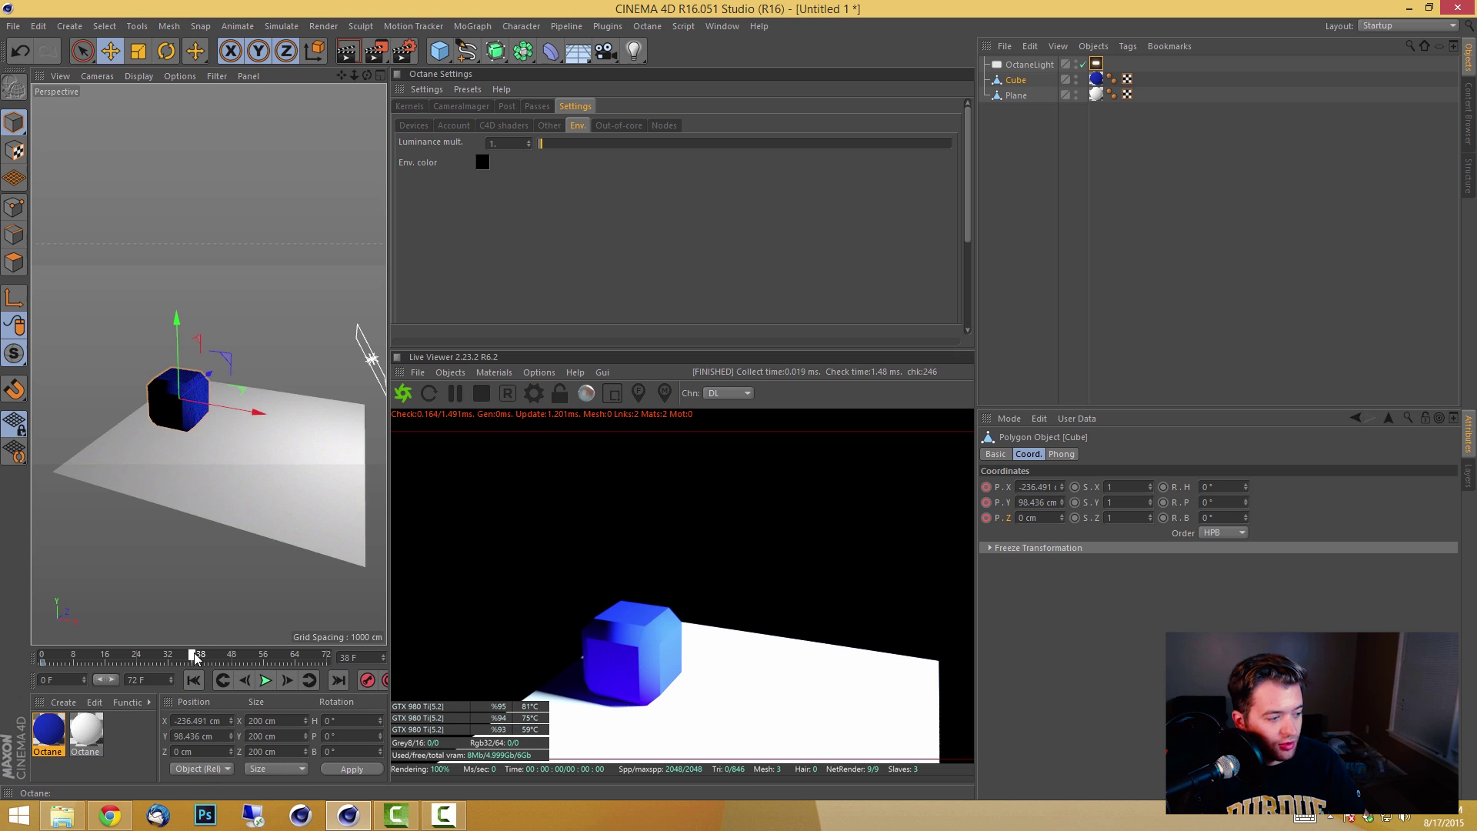
drag(260, 412, 399, 414)
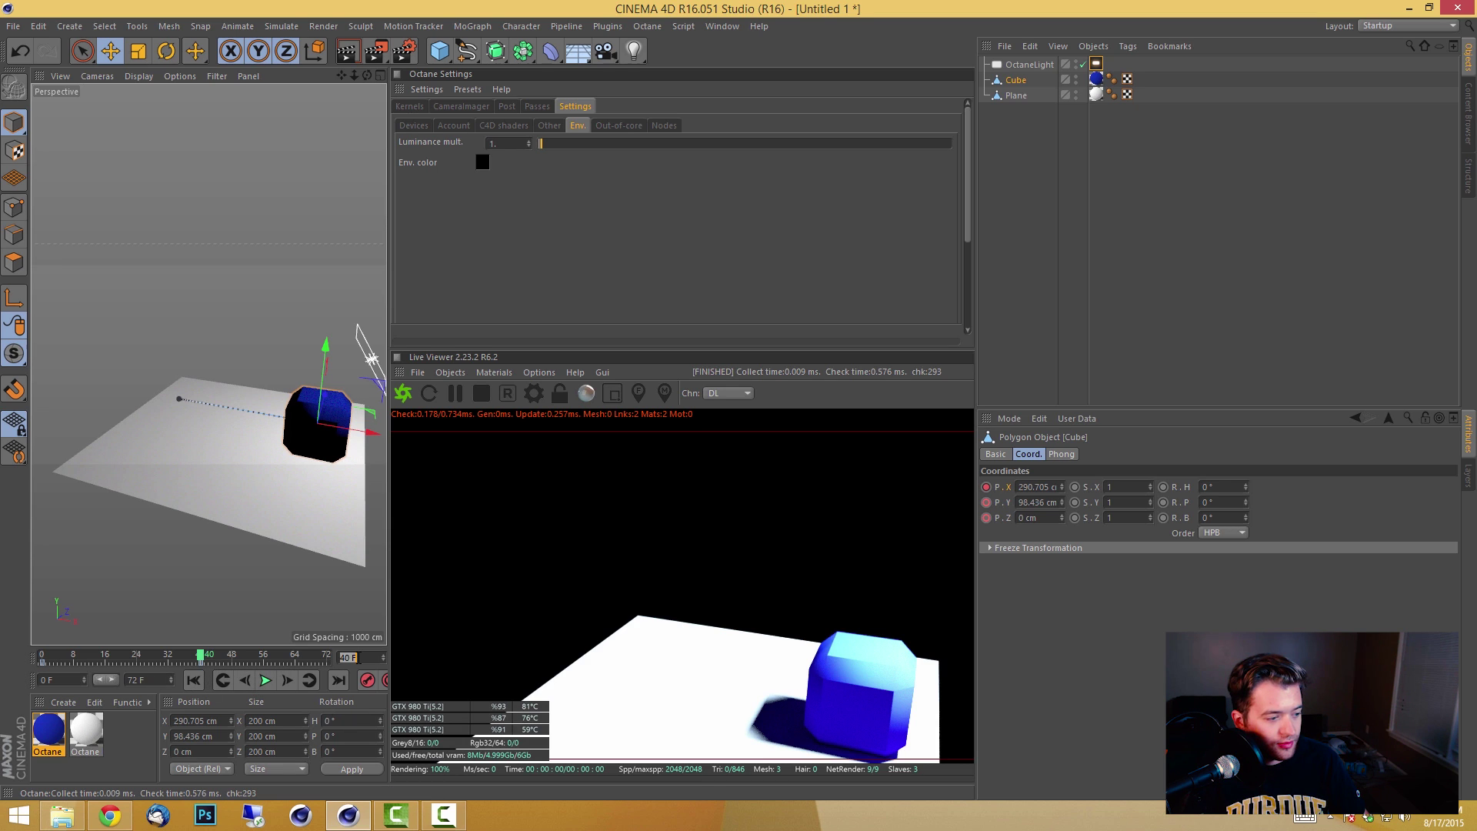
Set the timeline end frame to 40 and preview the slide animation.
click(150, 680)
text(40)
key(Return)
click(265, 679)
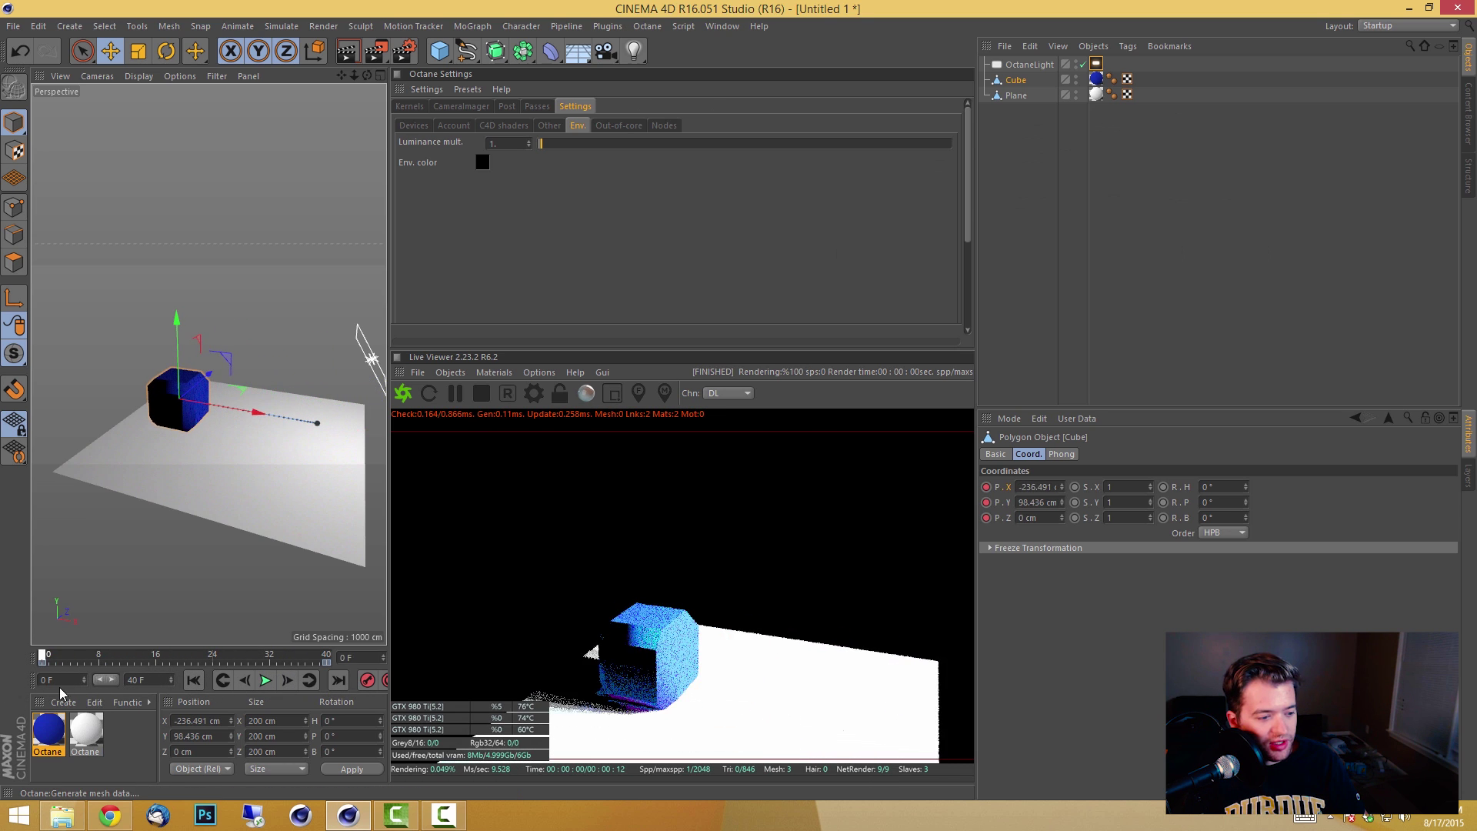
key(F8)
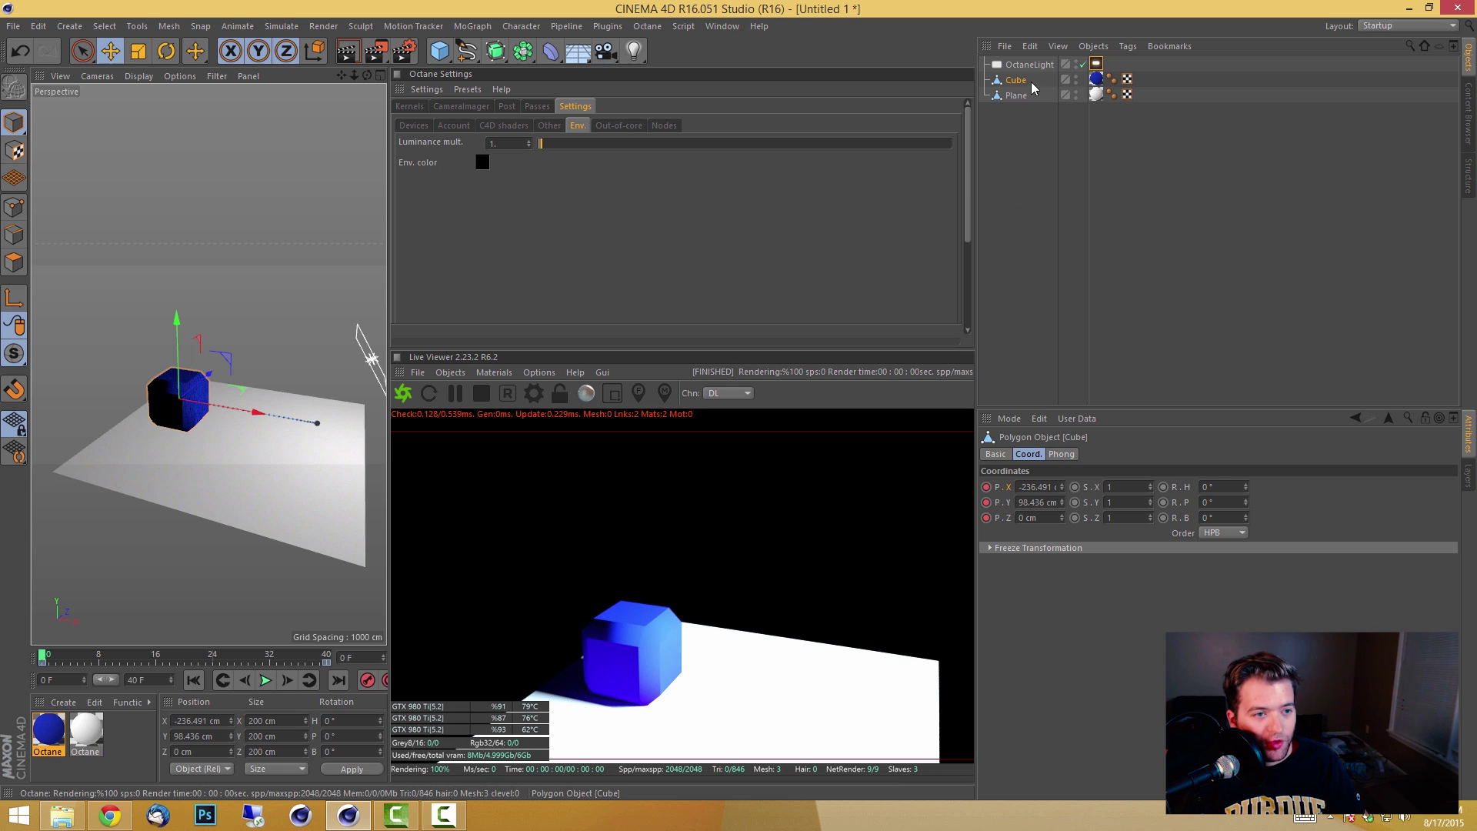
Add an Octane Object tag to the cube and open the Render Settings.
right_click(1023, 82)
mouse_move(1084, 109)
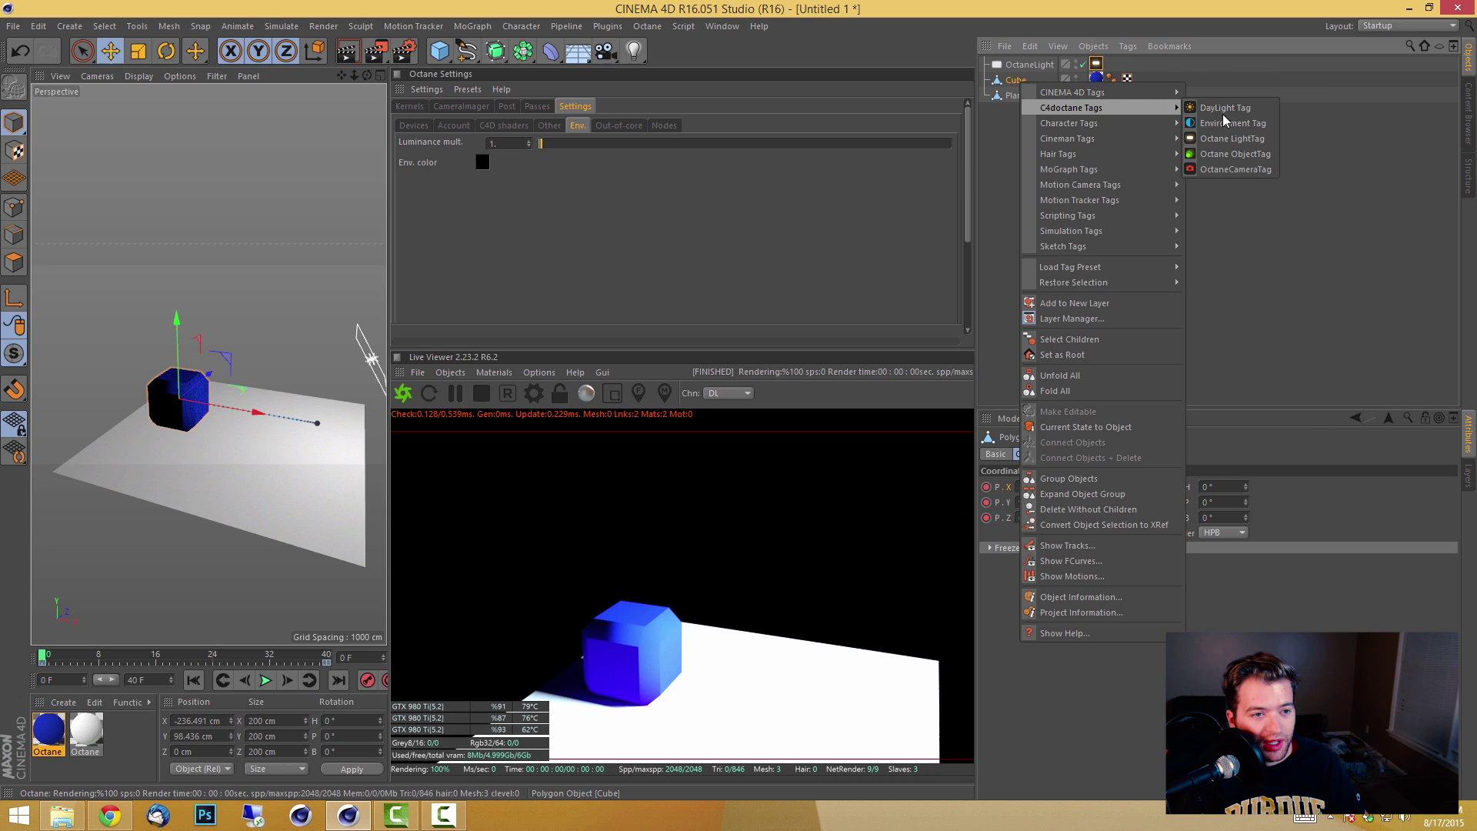
click(1231, 154)
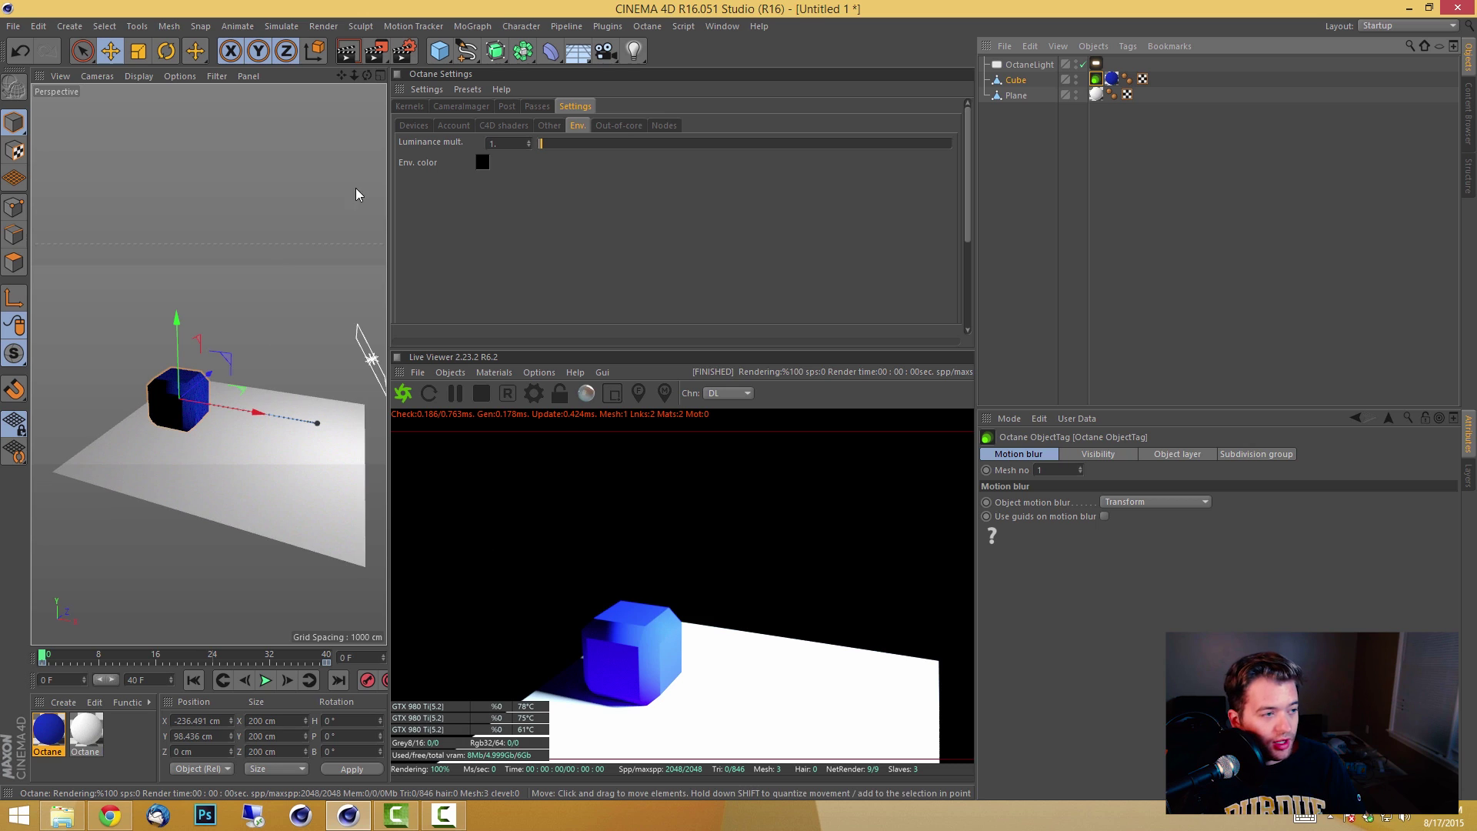
click(403, 51)
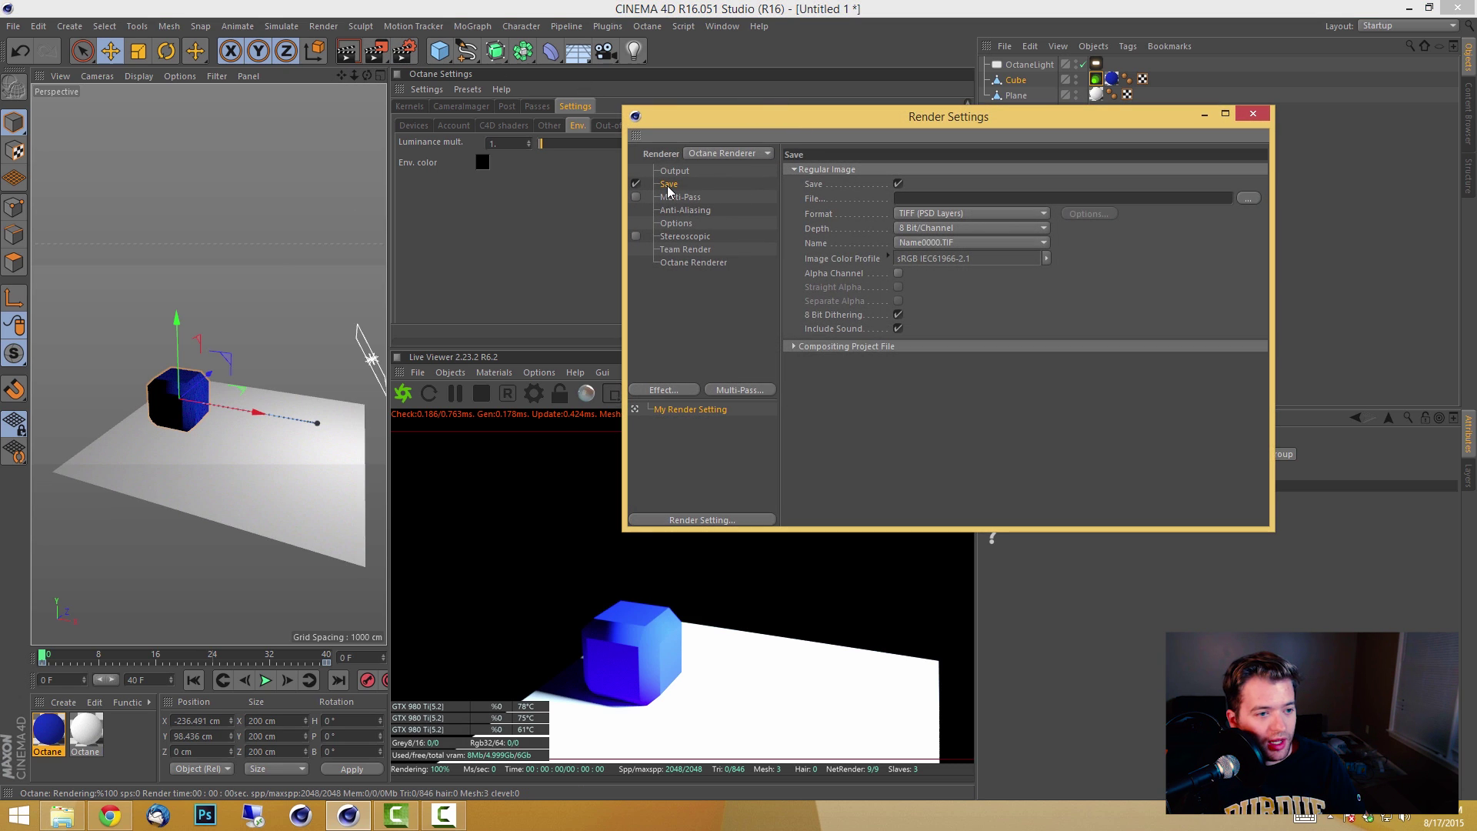
Set the output path to a new Test folder on drive J: with file name TESTCUBE.
click(1247, 198)
click(740, 166)
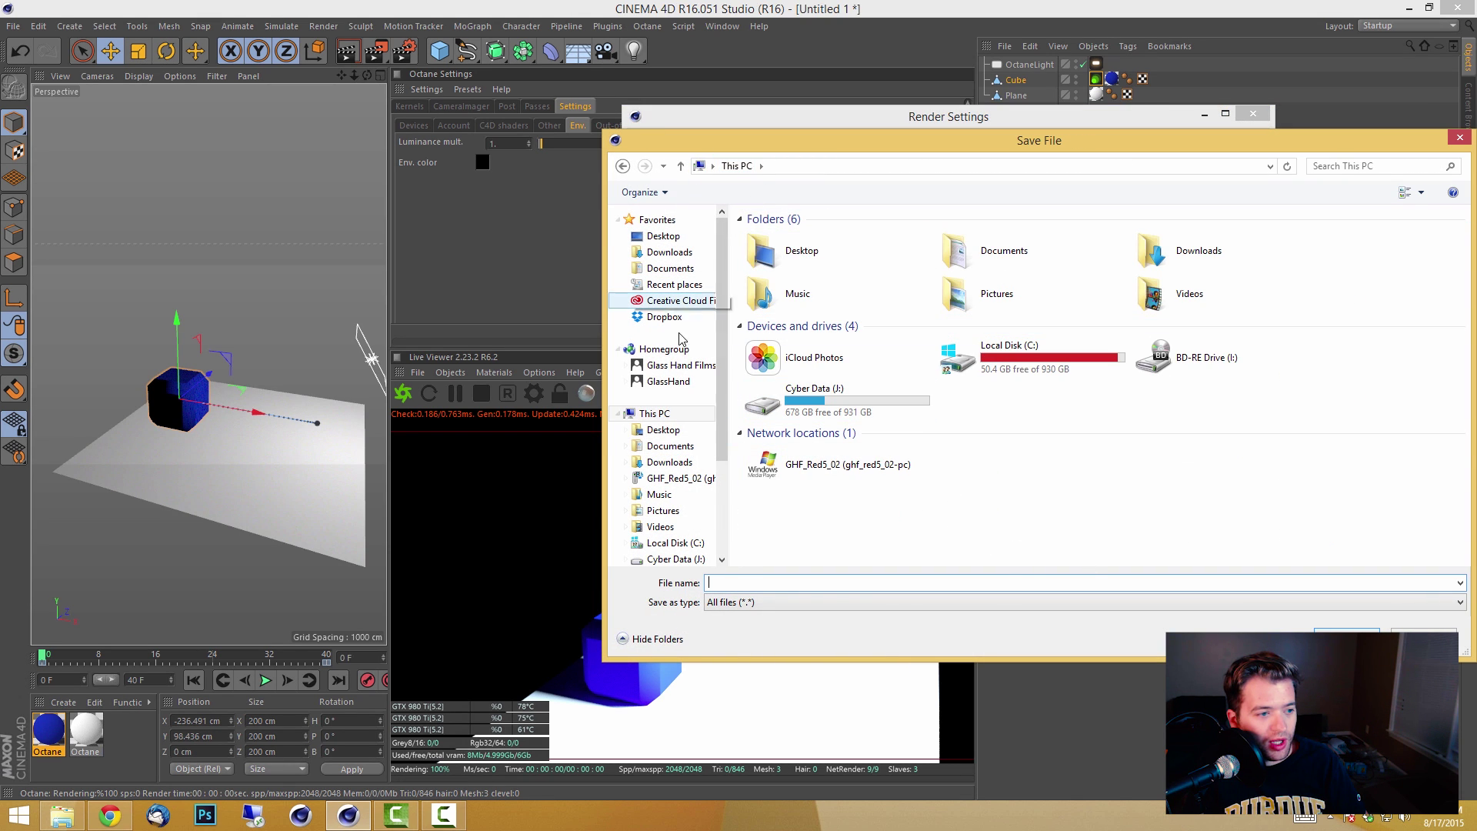
double_click(871, 410)
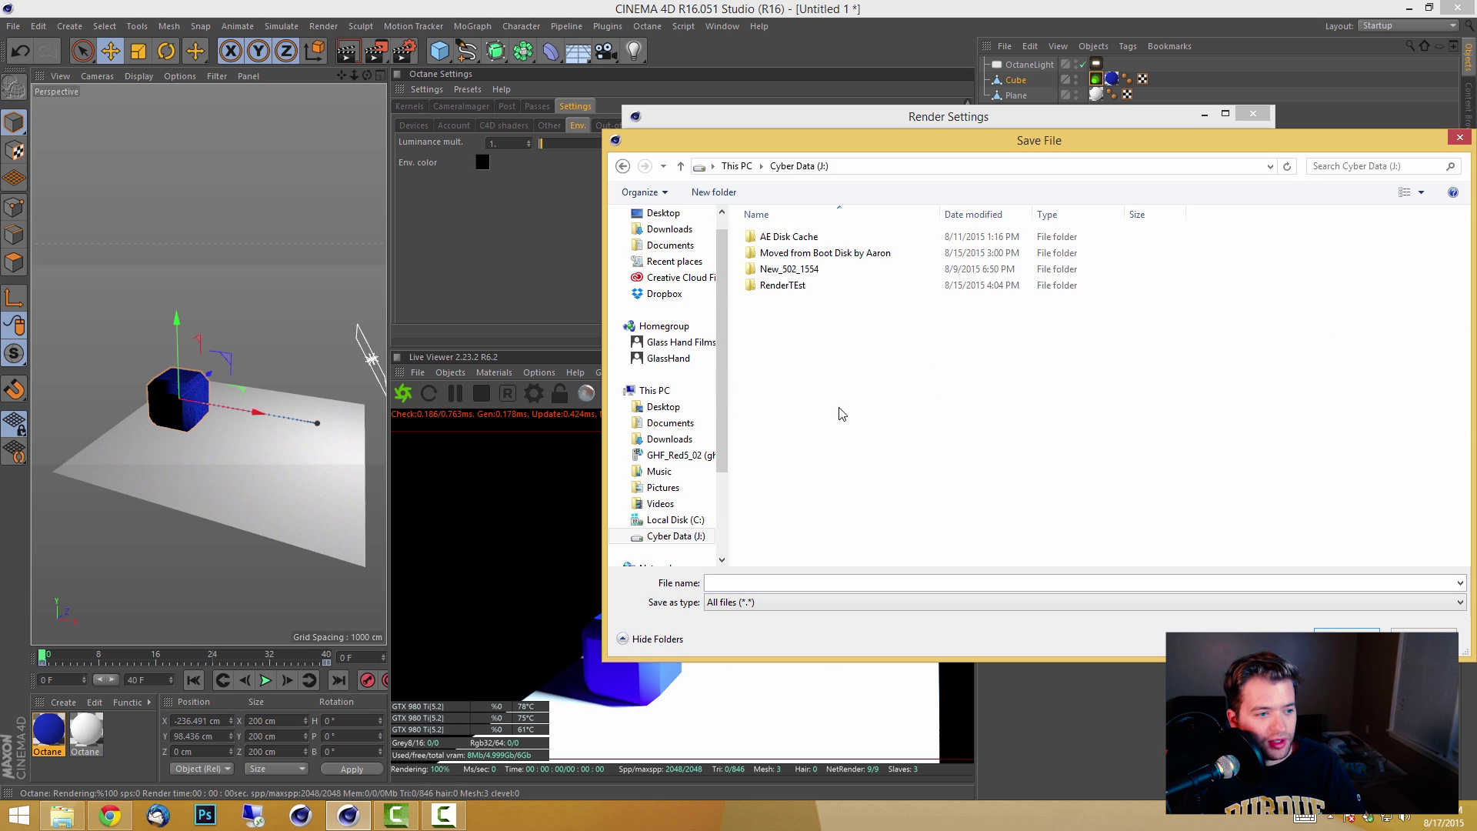
click(714, 193)
text(Test)
key(Return)
double_click(781, 305)
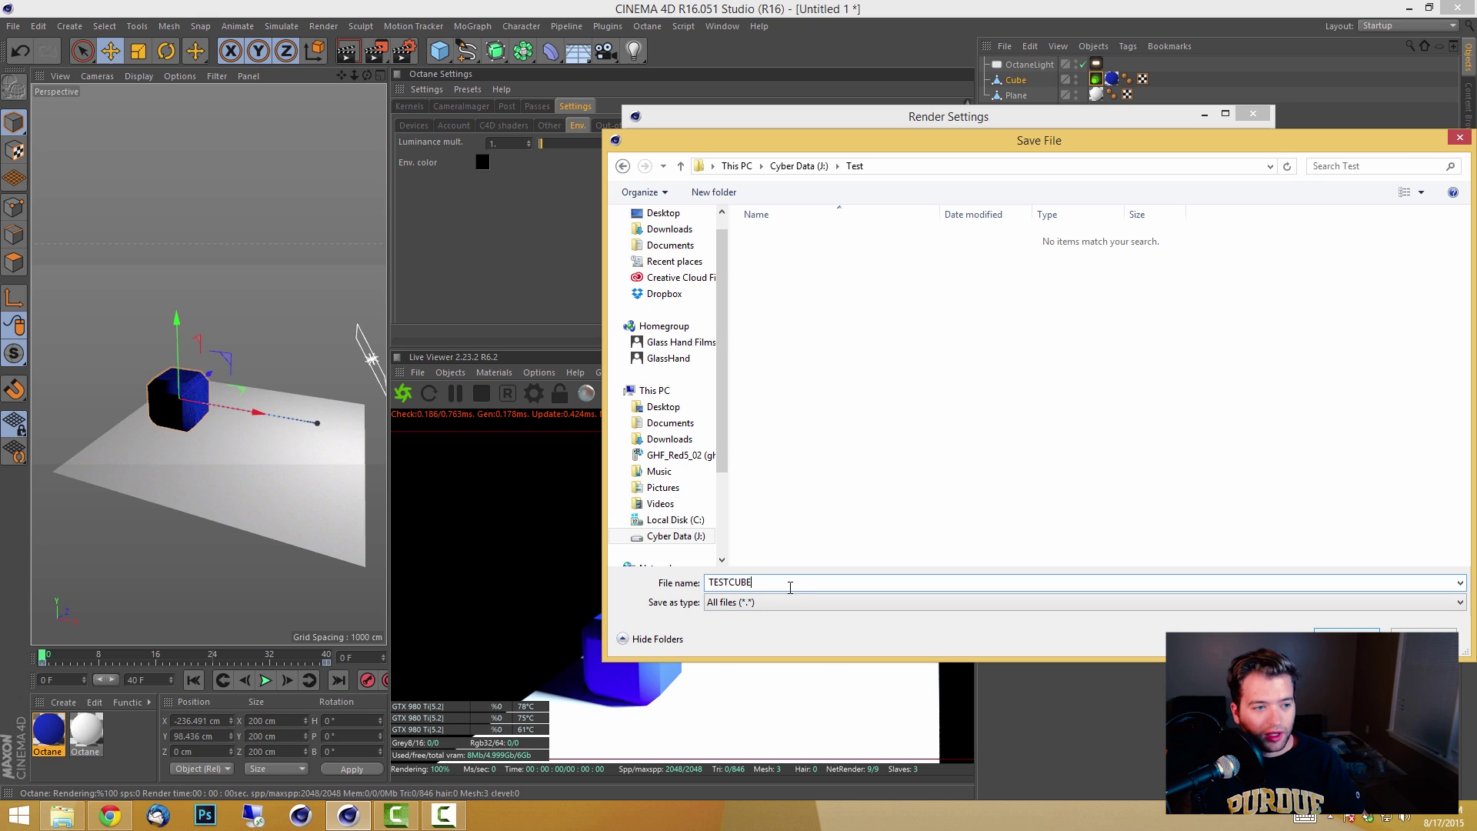
click(790, 587)
text(TESTCUBE)
key(Return)
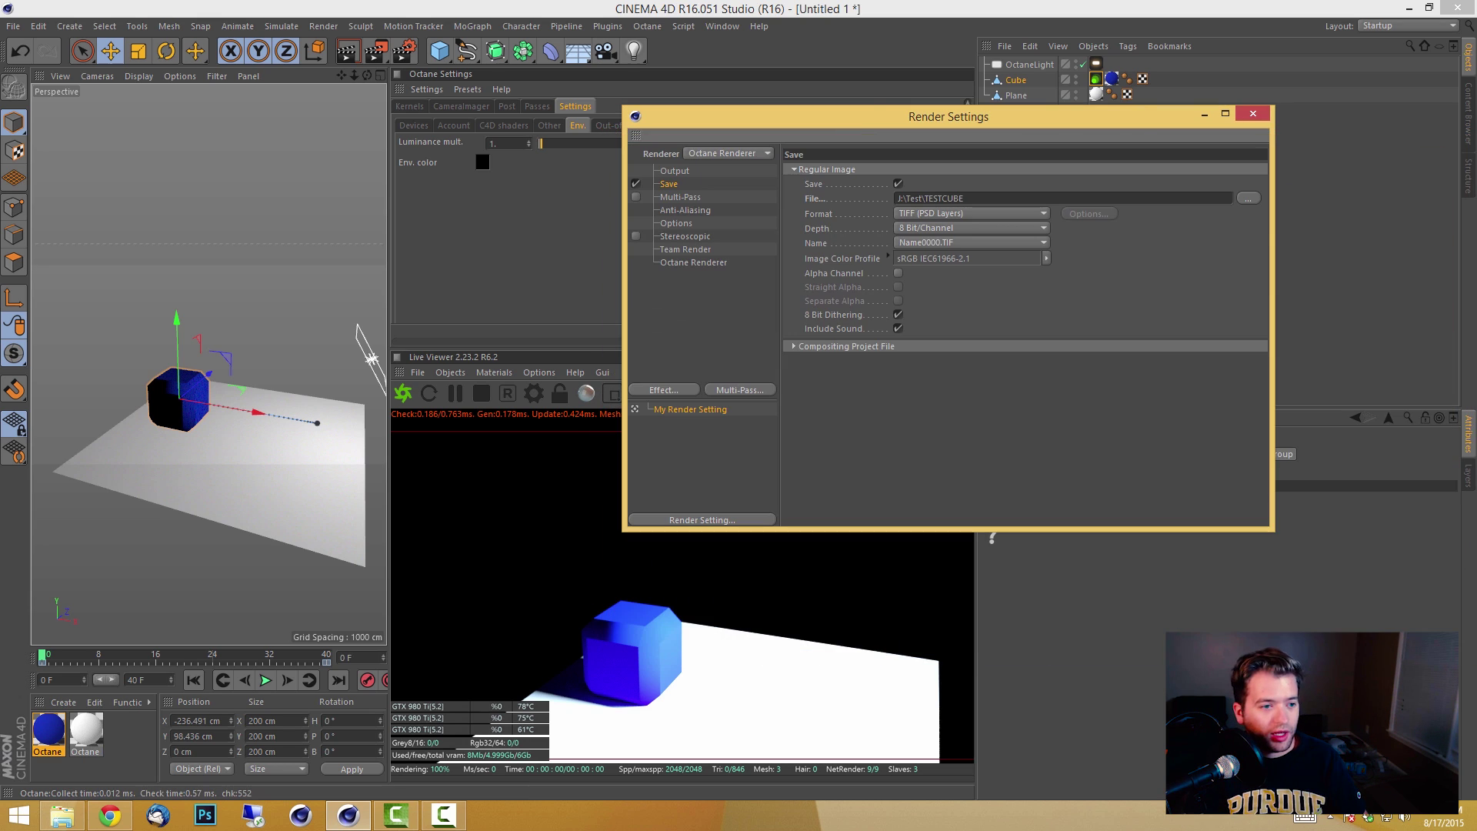
Enable the Alpha Channel and check the Octane network render preferences.
click(897, 273)
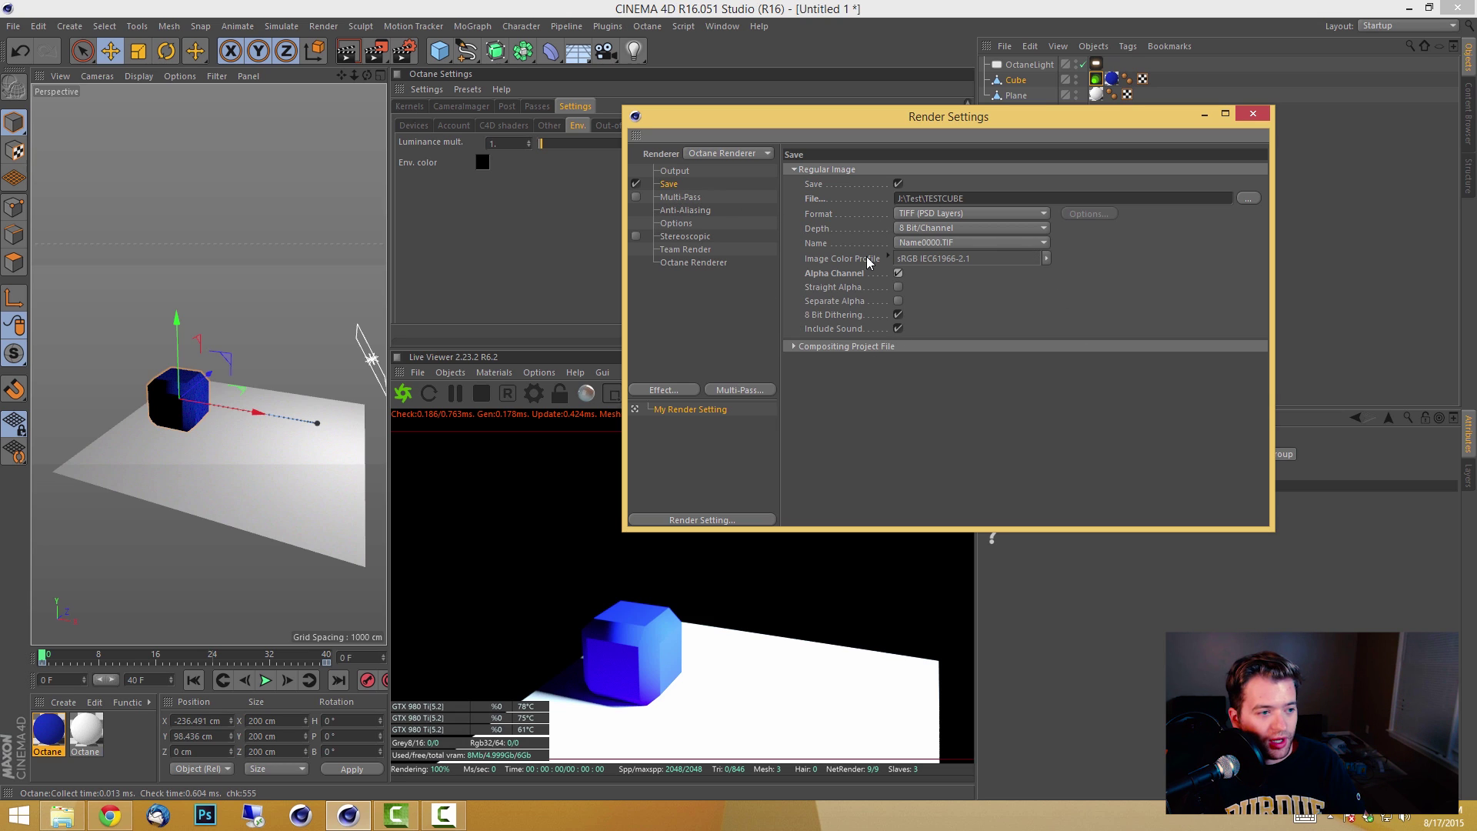
click(693, 262)
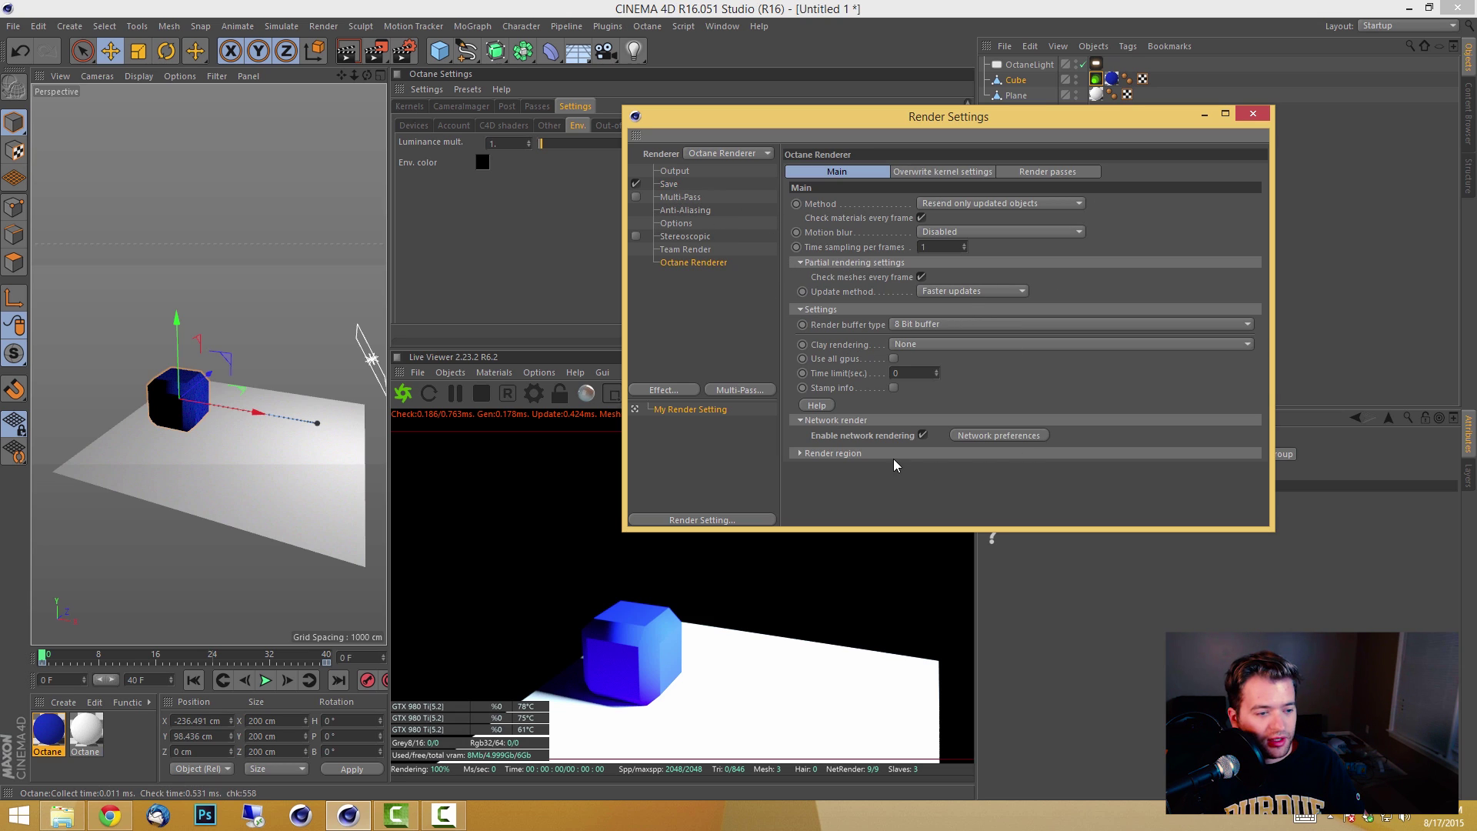
click(959, 435)
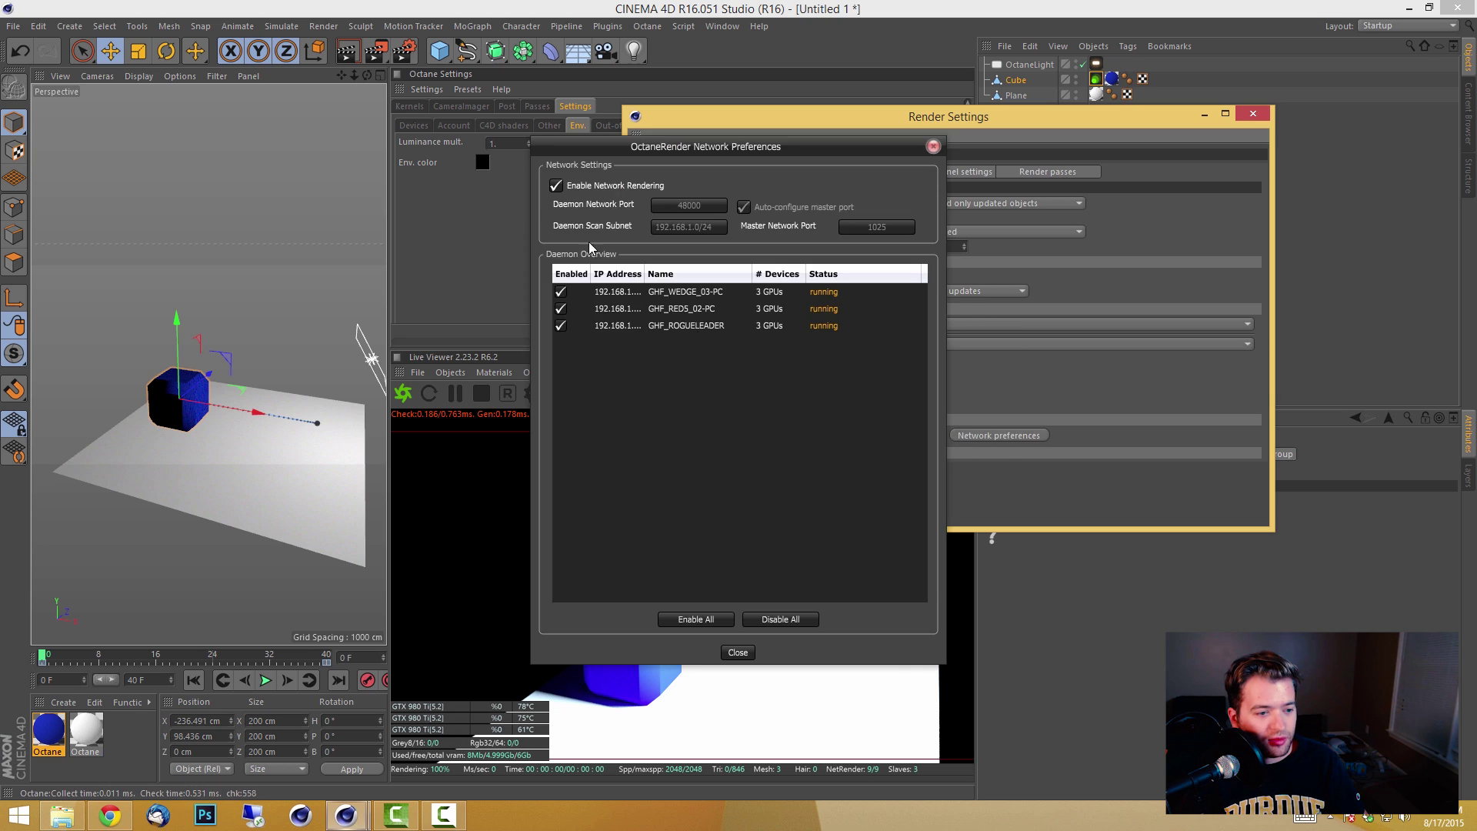
click(936, 146)
Set the output frame range to All Frames (0–40).
click(676, 171)
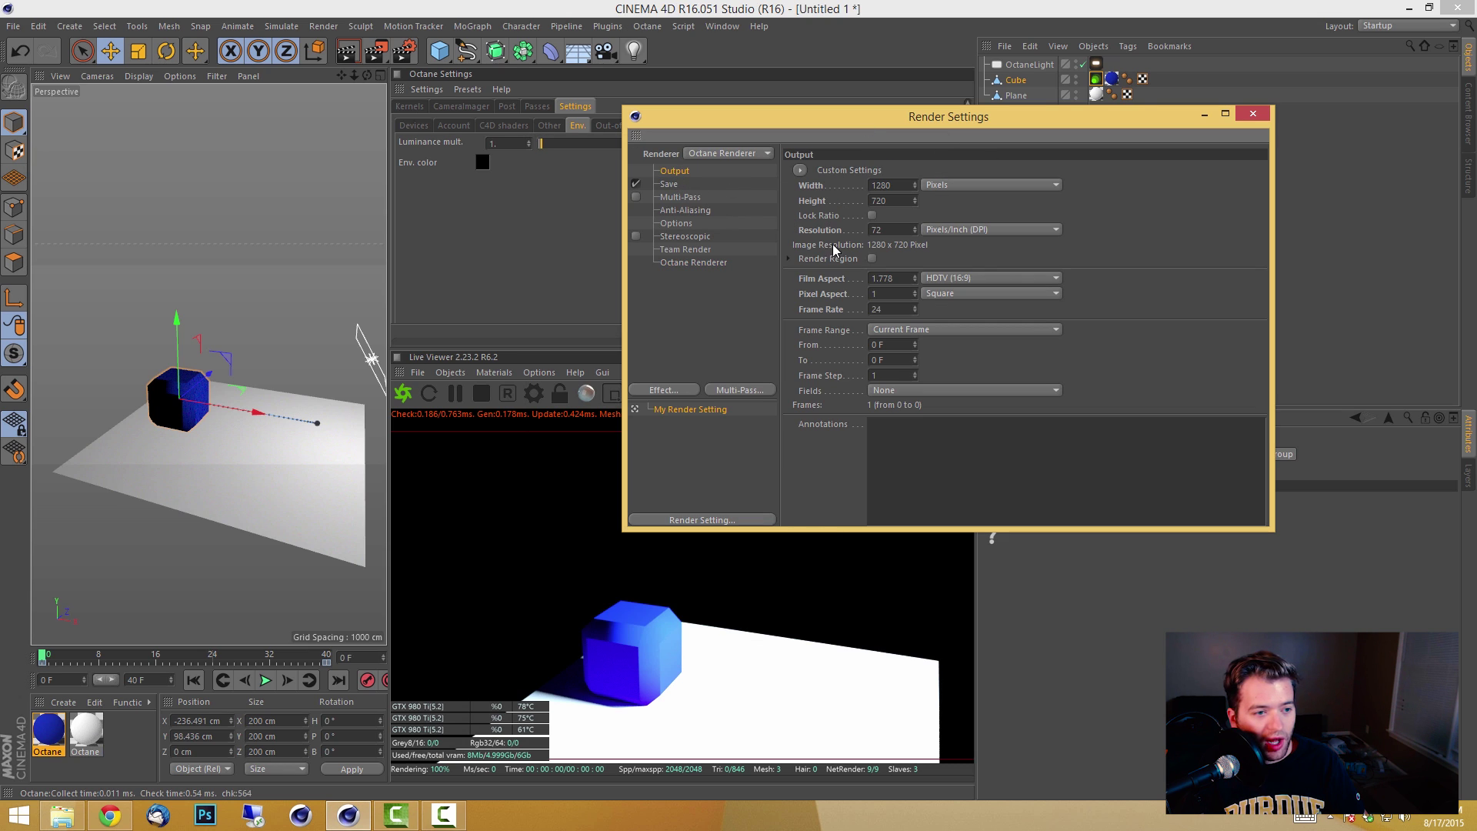
click(947, 329)
click(943, 378)
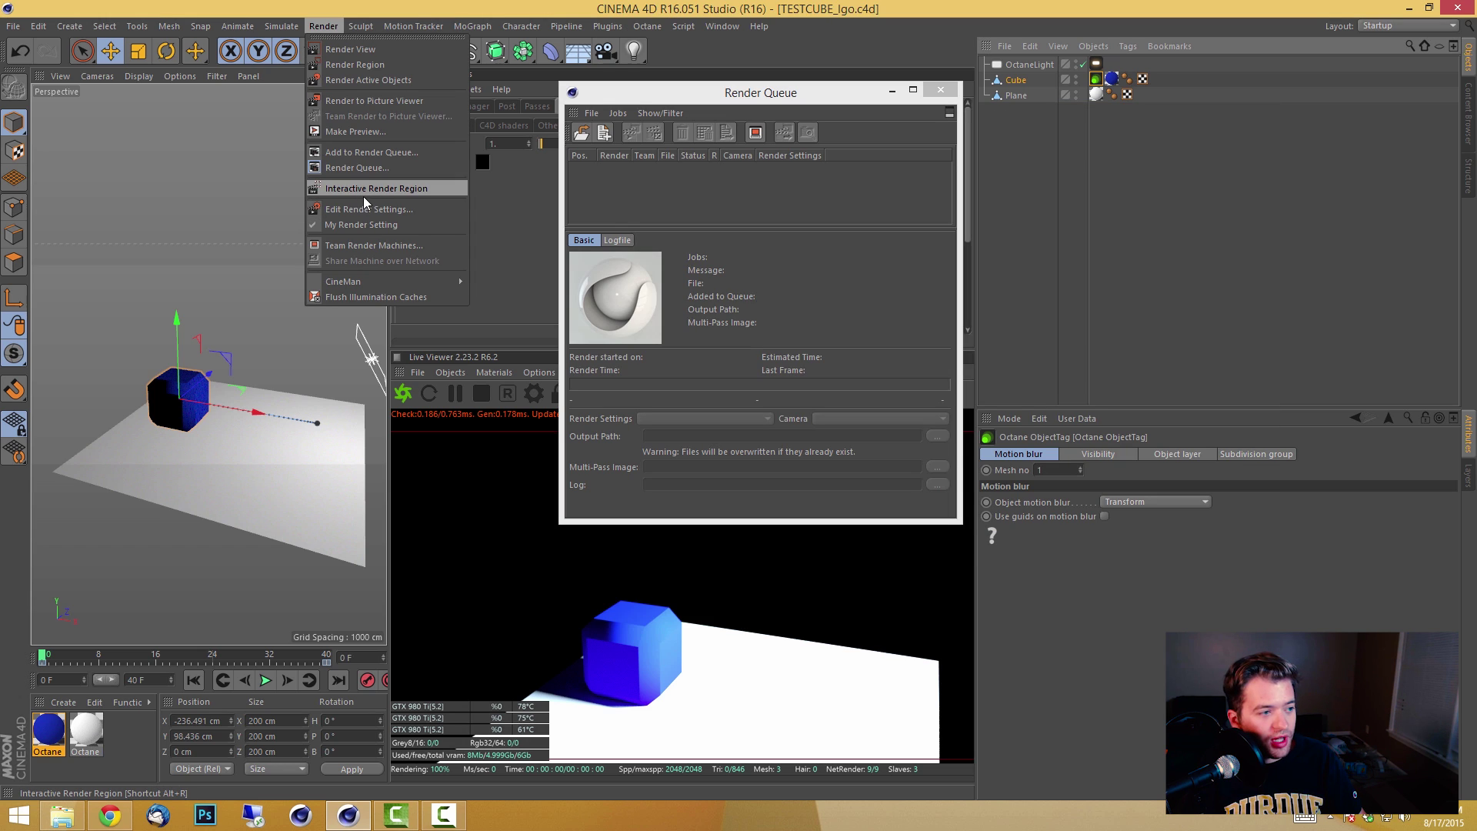
Add the TESTCUBE scene to the Render Queue and start rendering it.
click(371, 153)
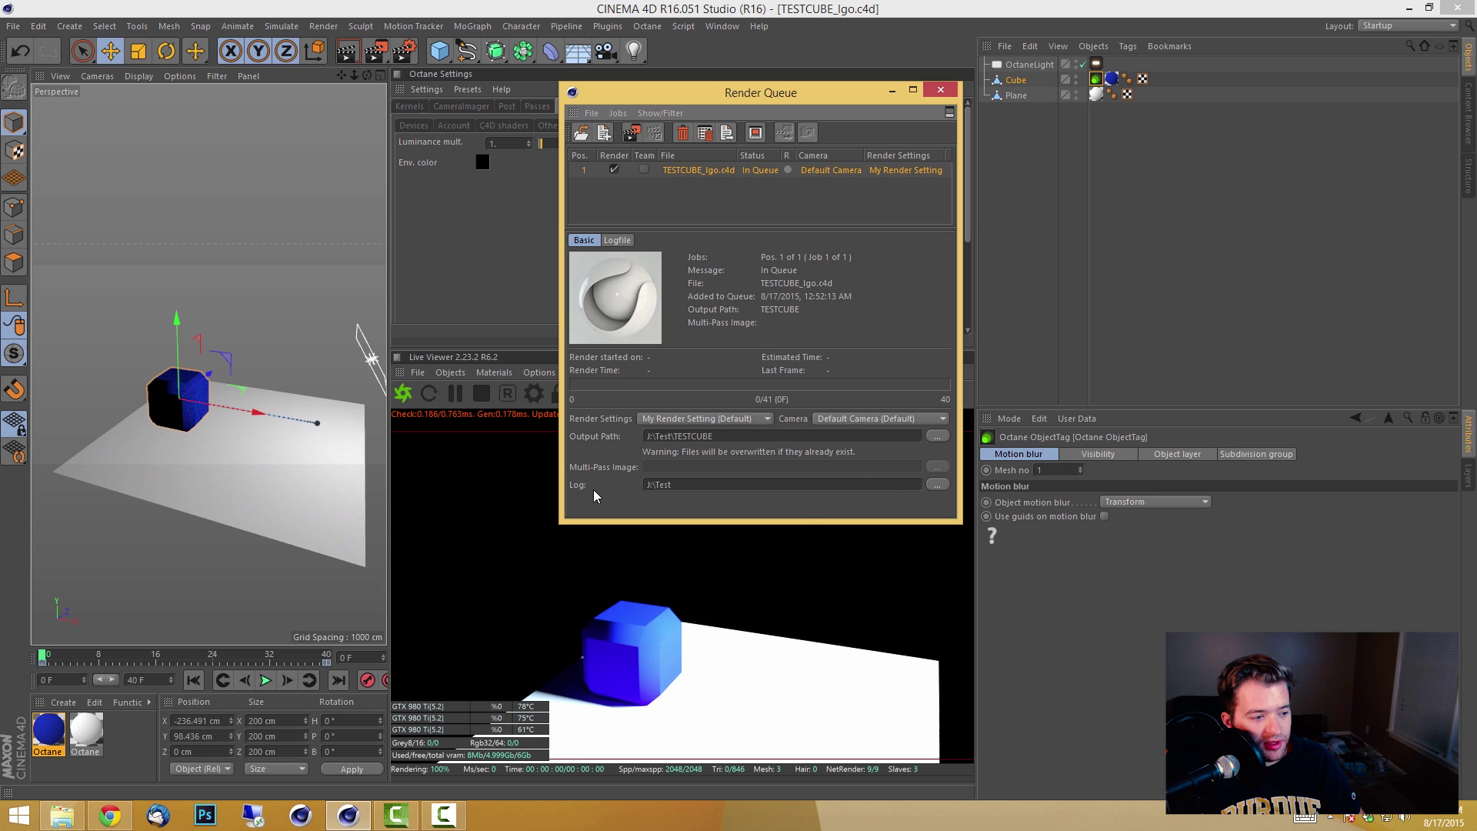
right_click(708, 171)
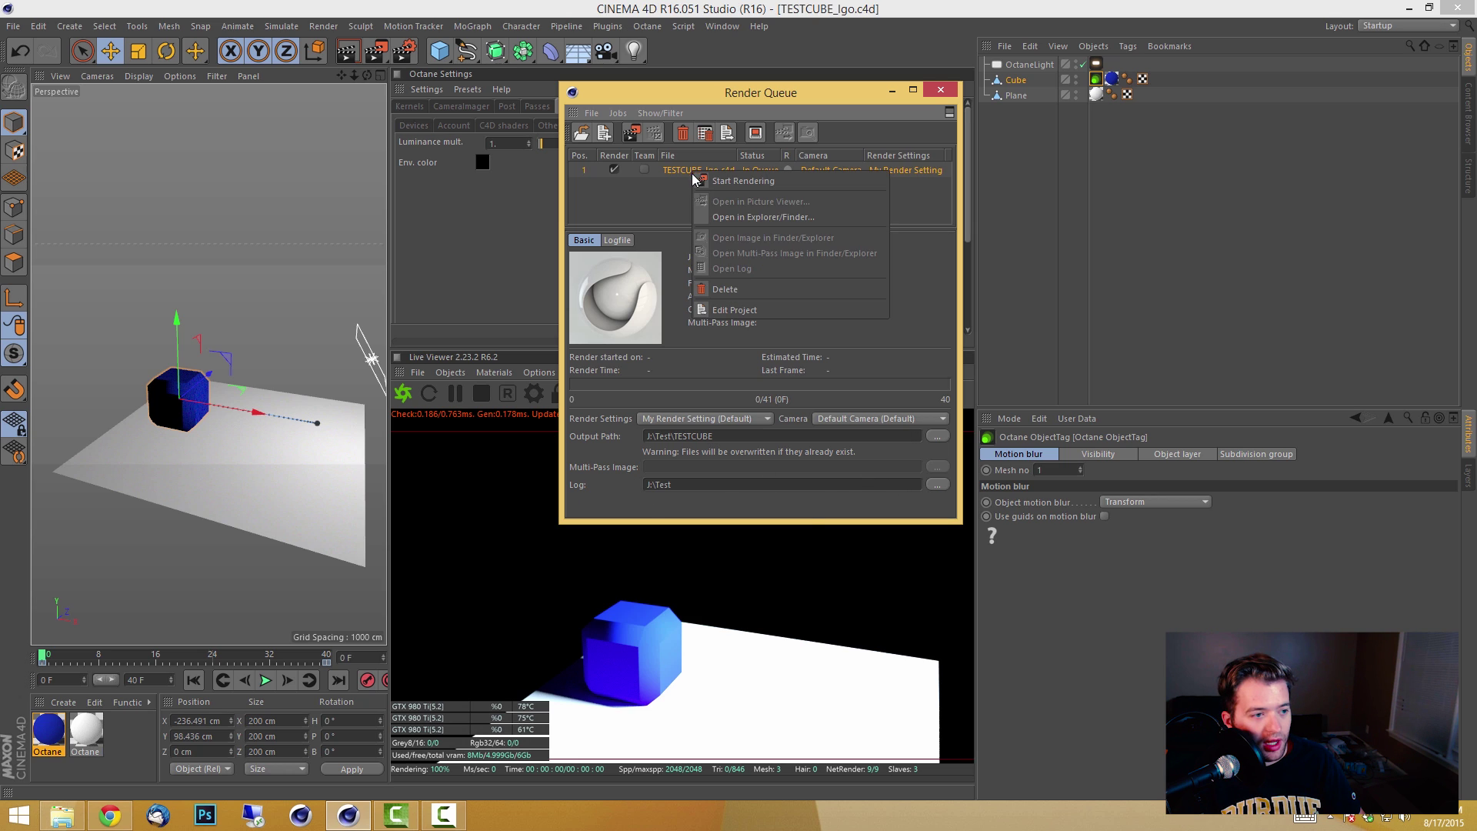
click(751, 182)
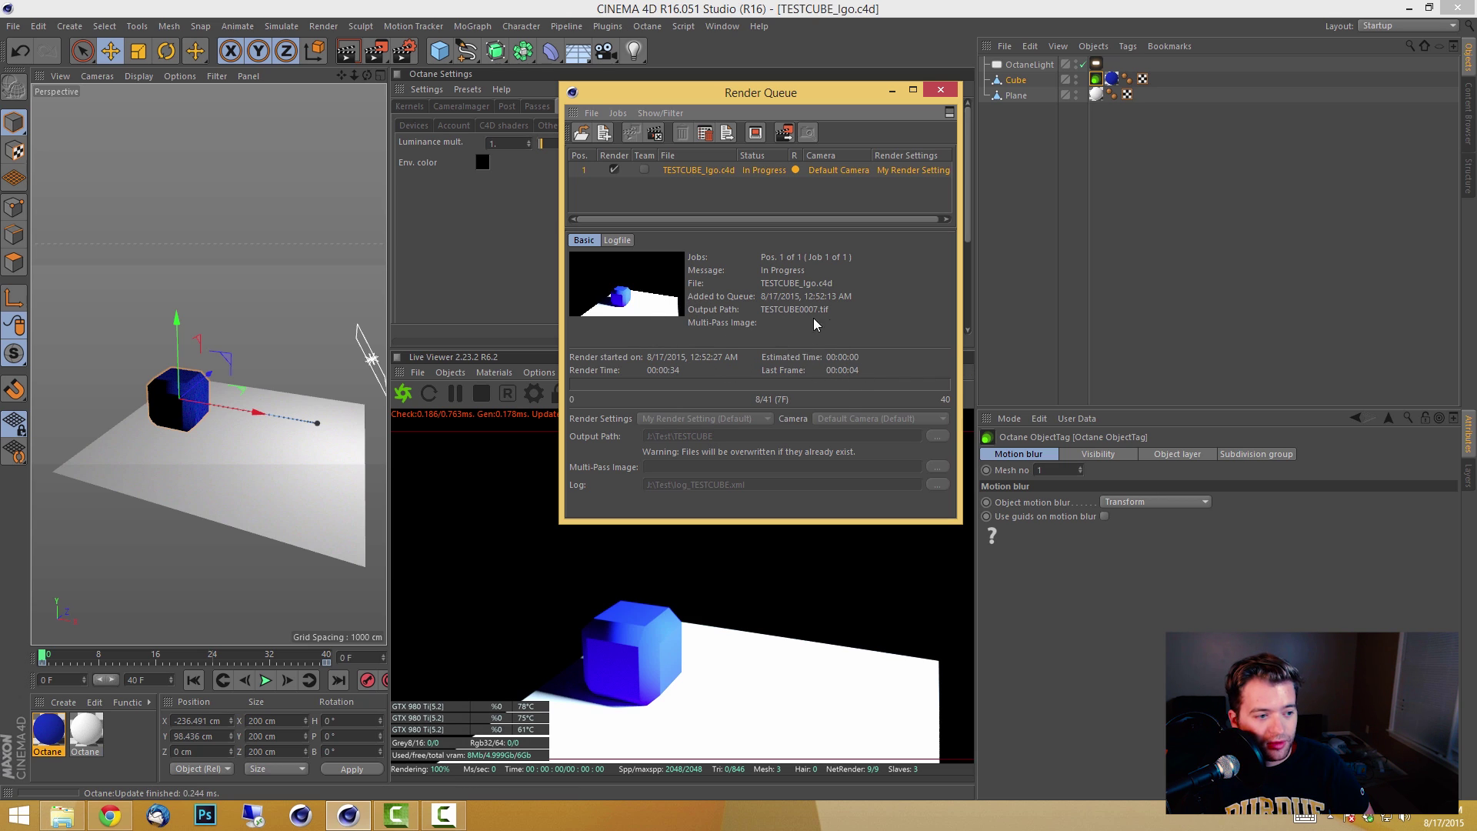
Verify Octane's Enable Network Rendering in the Render Settings, then close both dialogs.
click(405, 52)
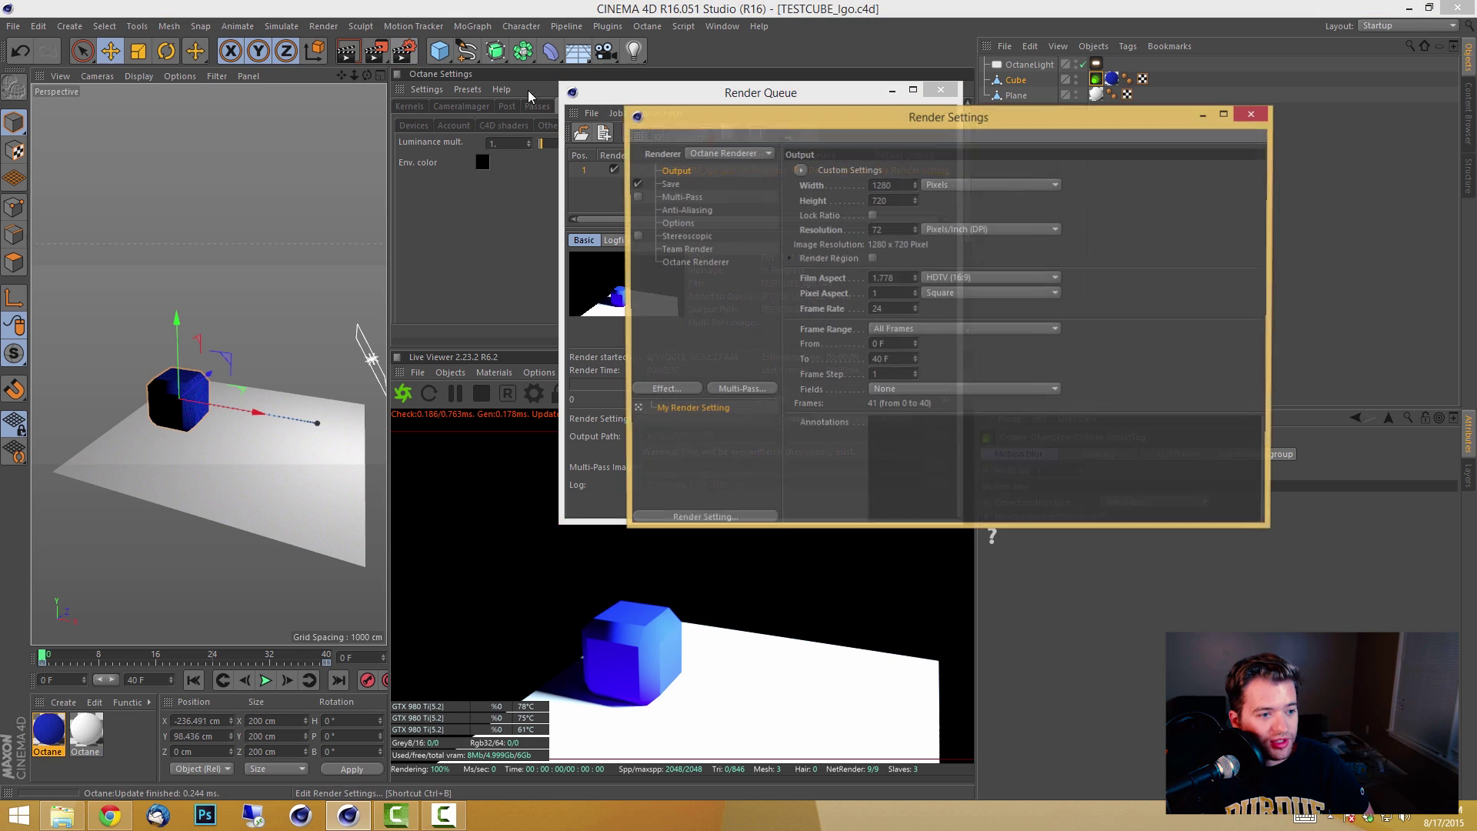
click(693, 262)
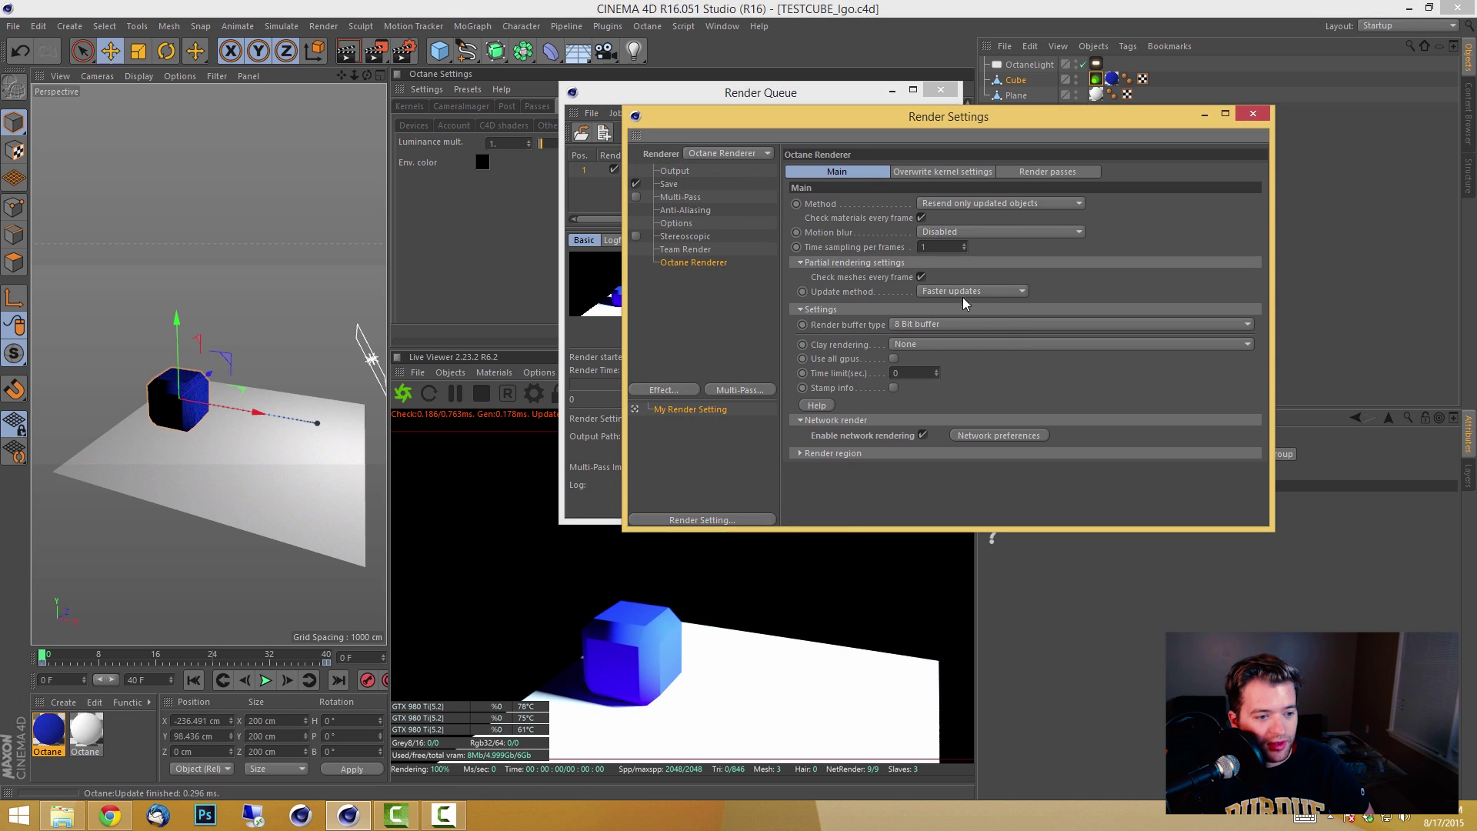
click(1000, 435)
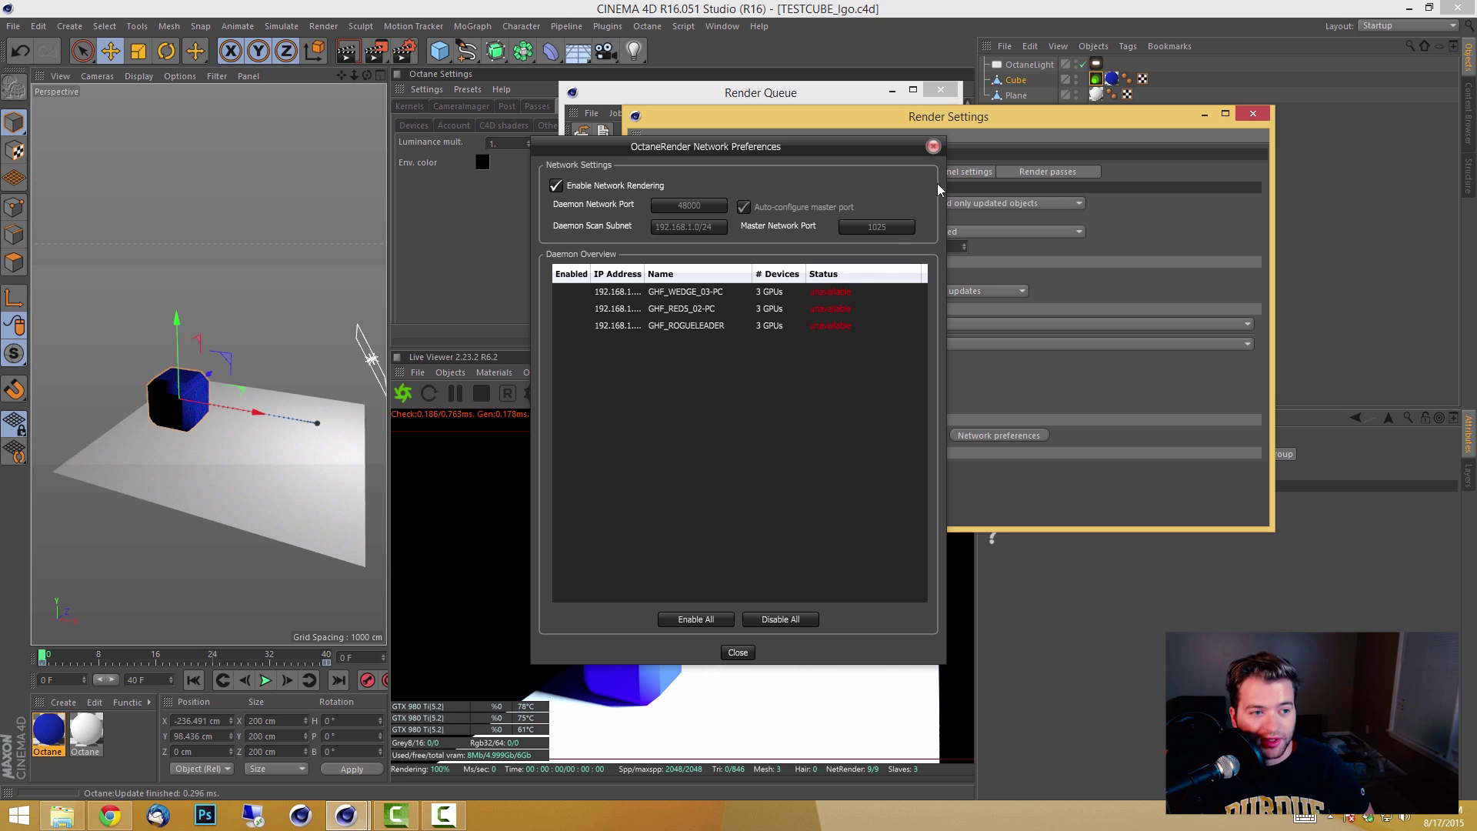
click(933, 146)
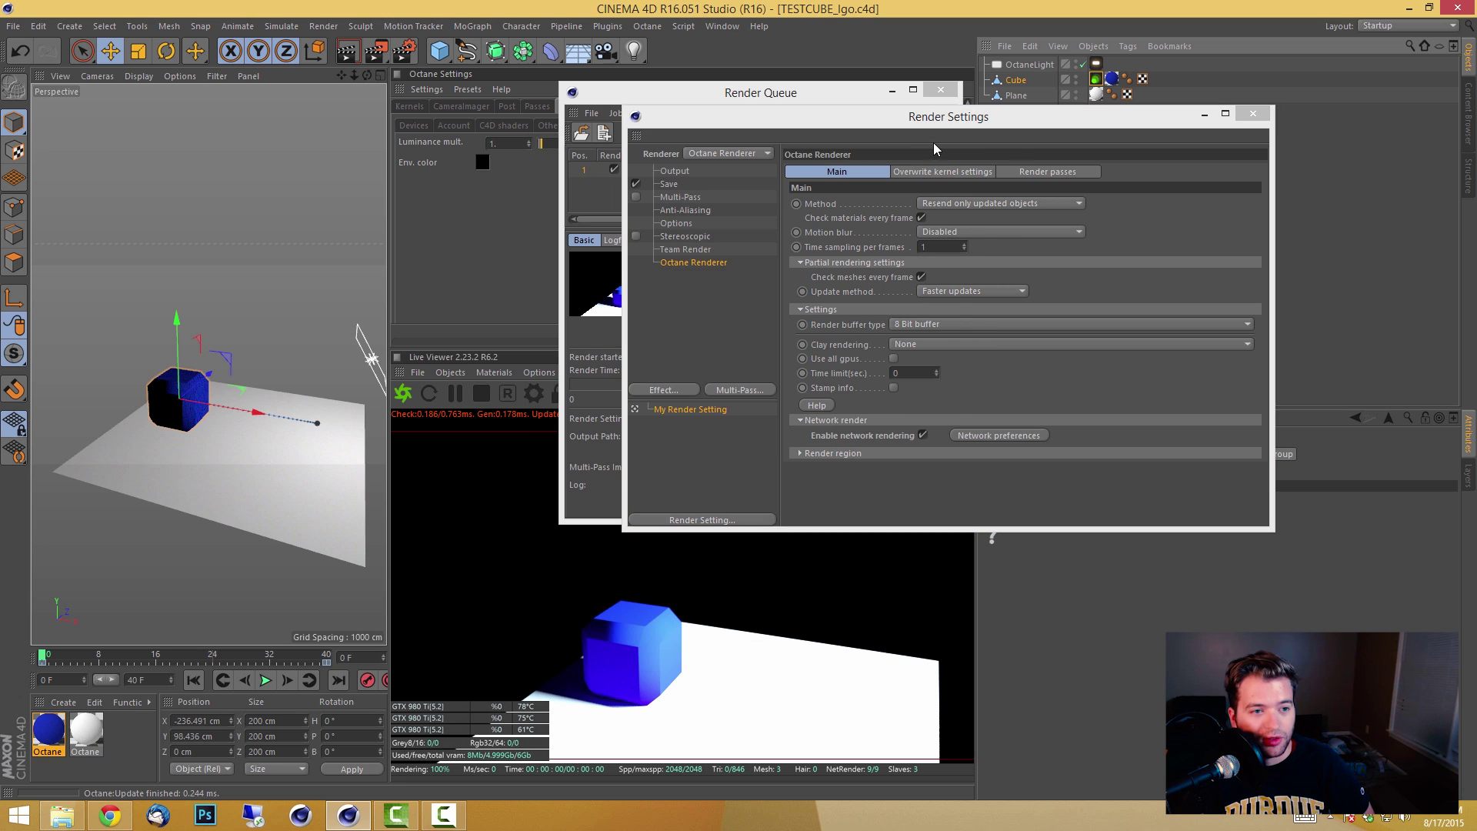
click(1258, 116)
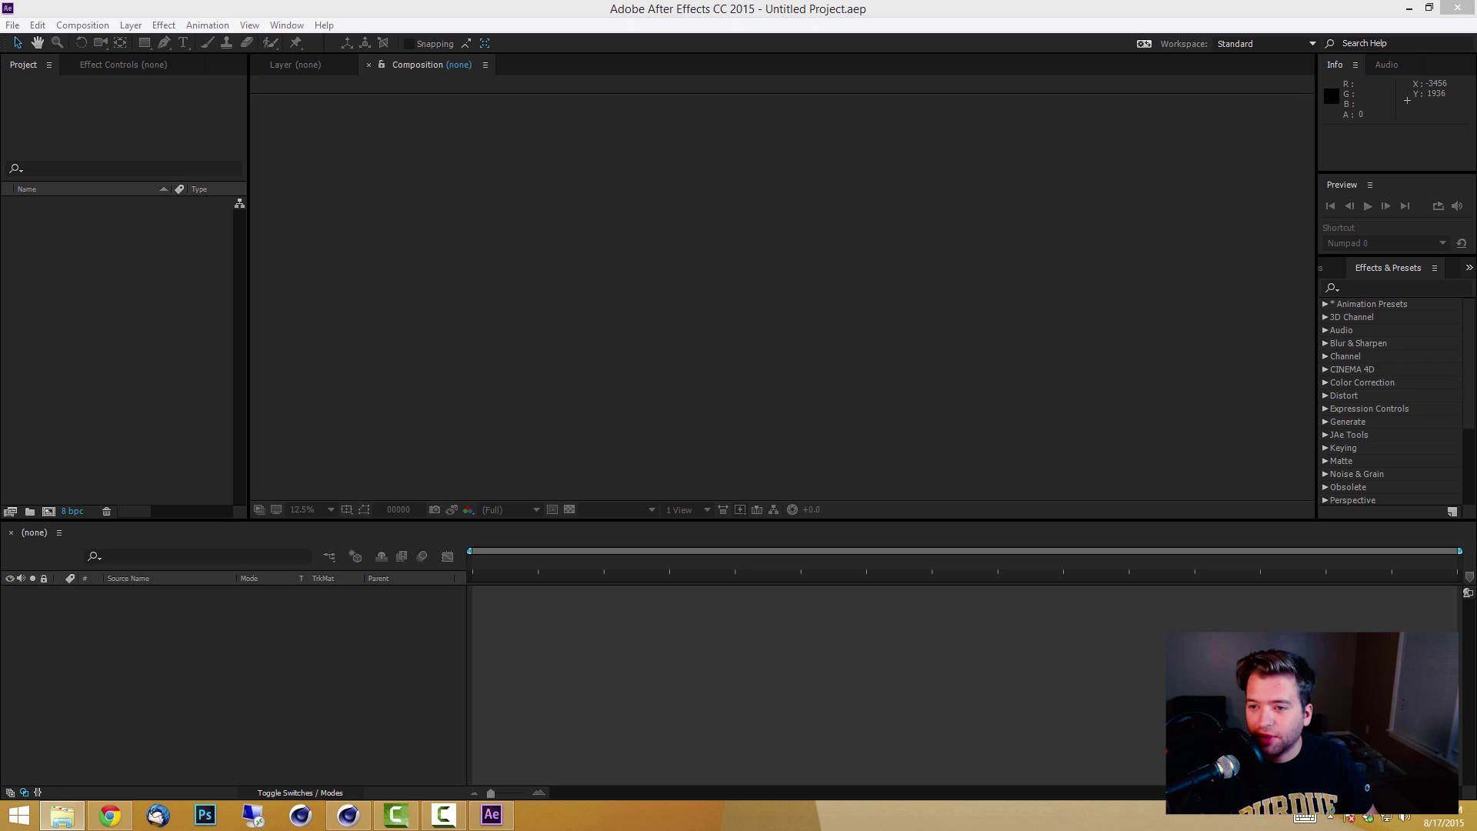
Move the Test Explorer window over After Effects and create a New folder inside Test.
drag(1476, 157, 868, 148)
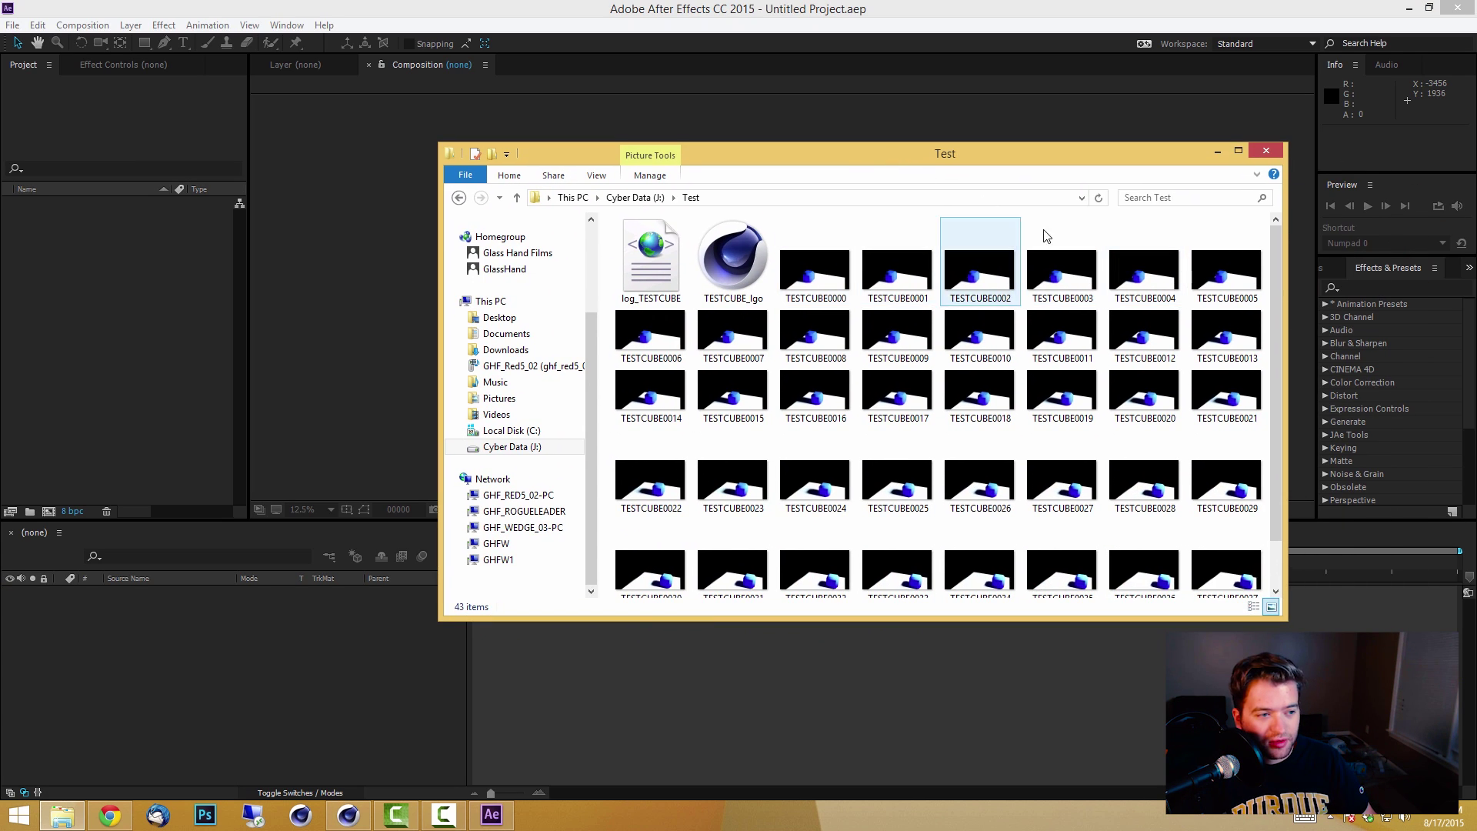
scroll(1273, 286, down, 2)
scroll(1269, 286, up, 2)
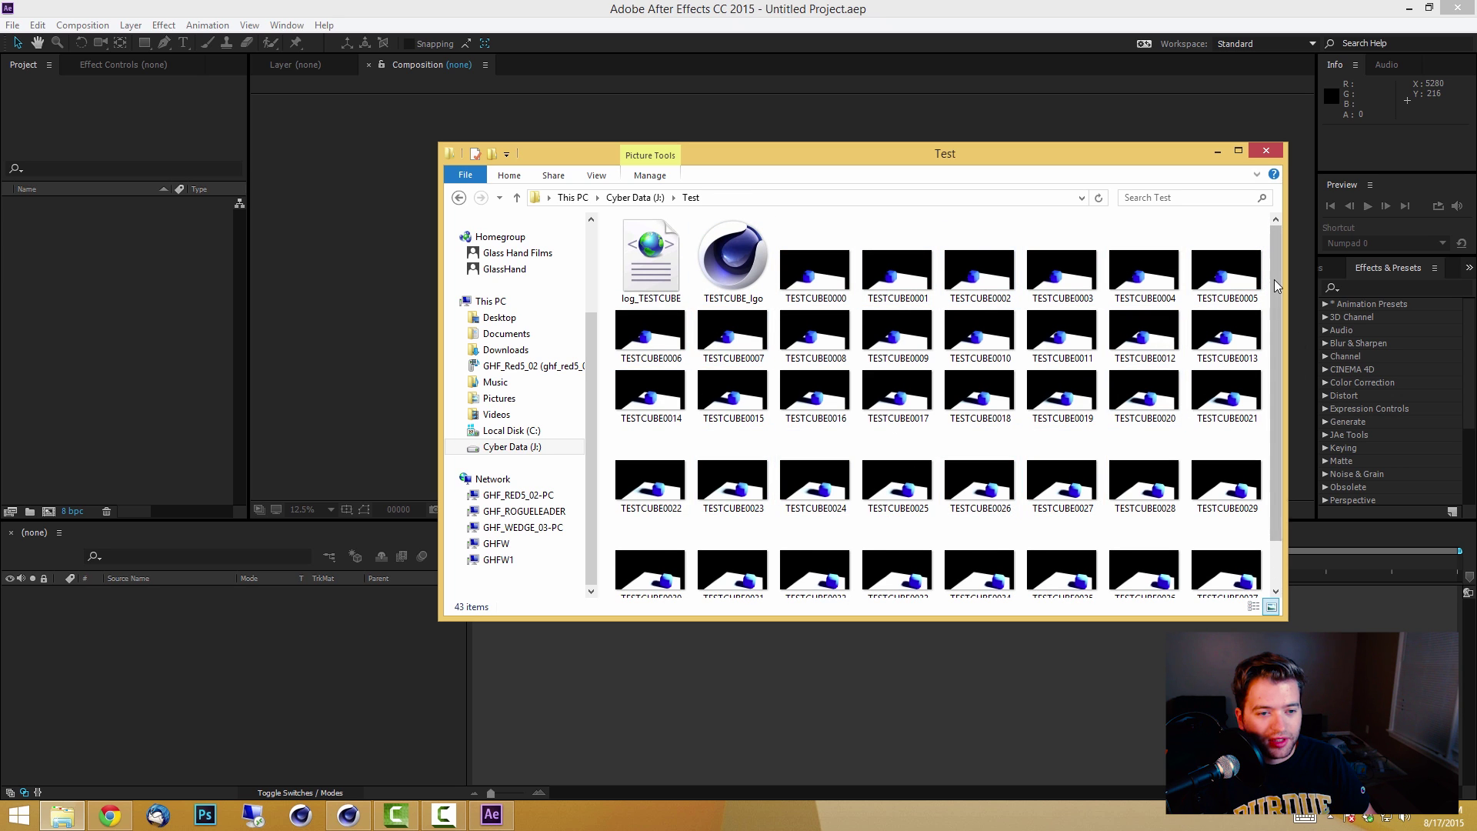
scroll(1230, 400, down, 2)
scroll(896, 323, up, 2)
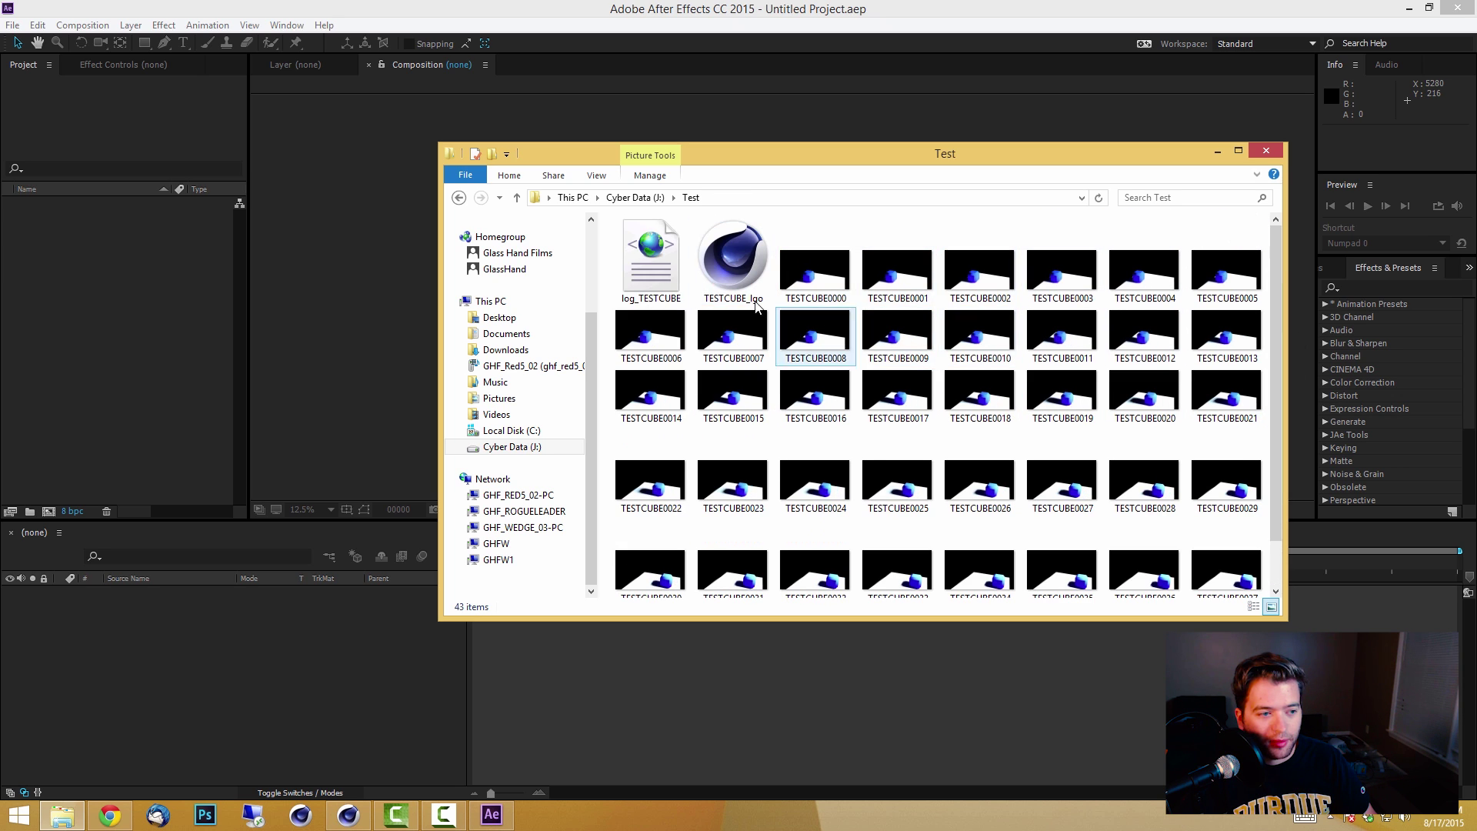
scroll(884, 361, down, 2)
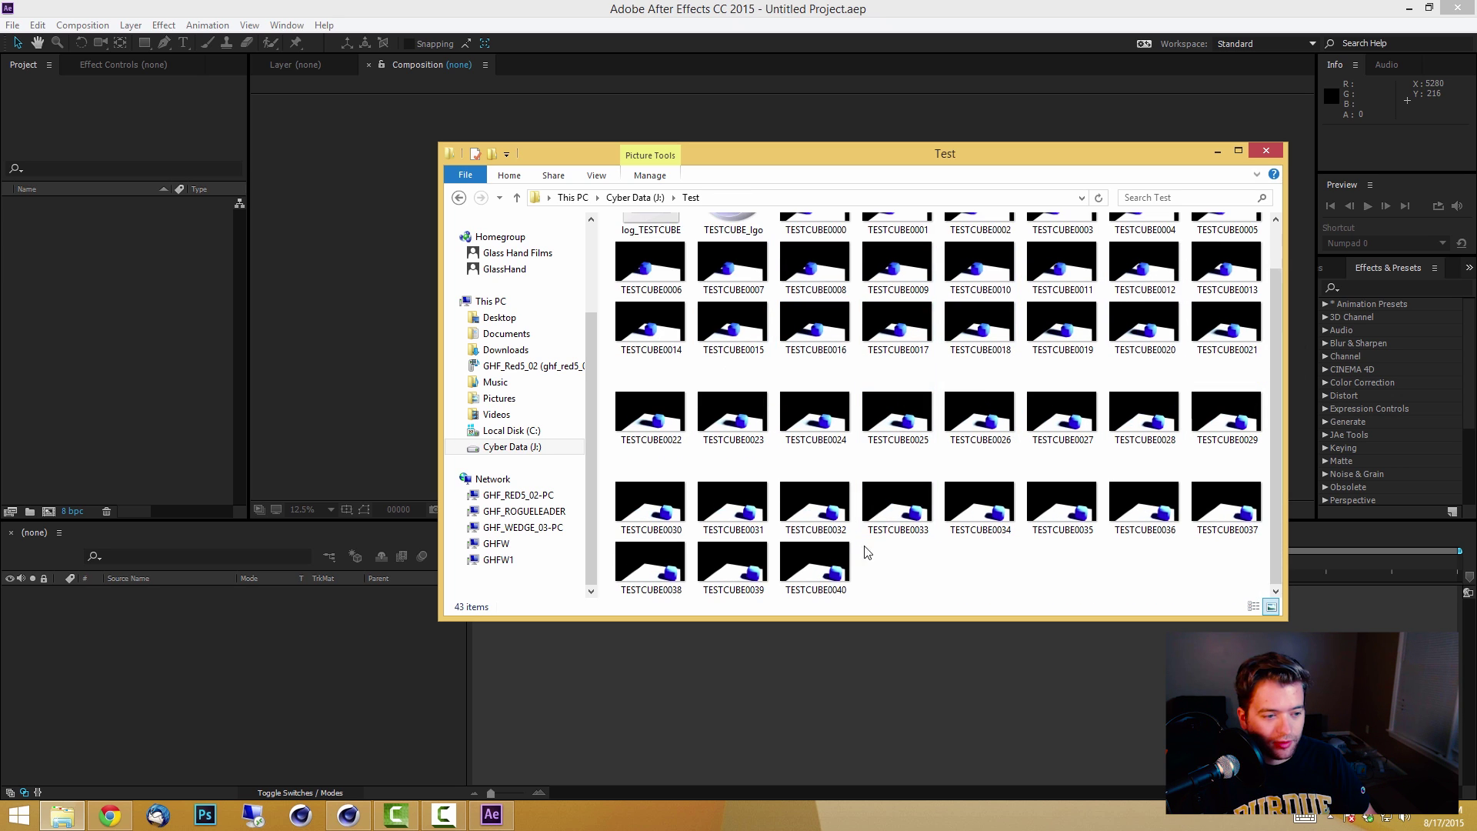
right_click(921, 570)
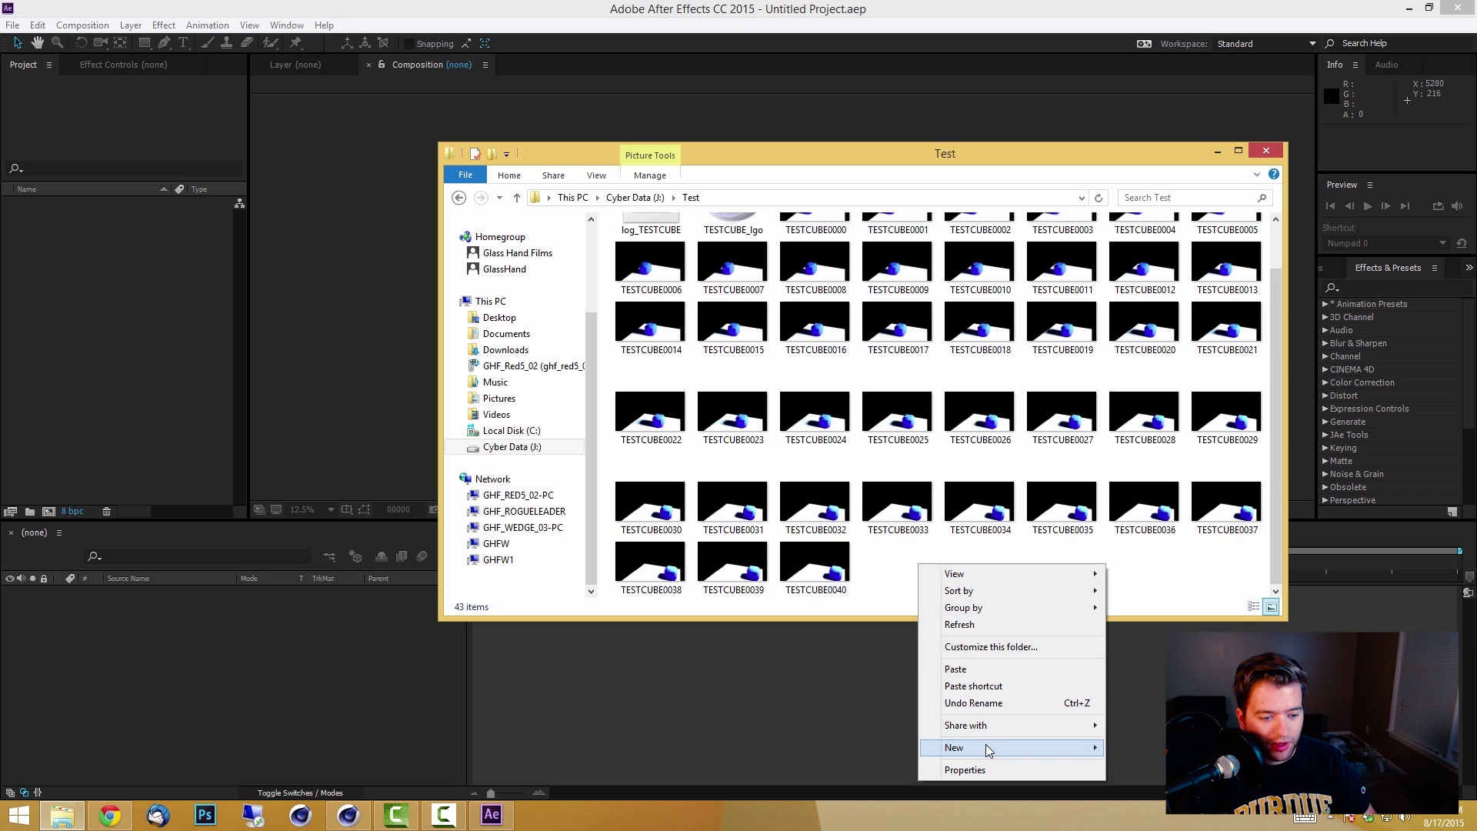
mouse_move(989, 750)
click(1130, 623)
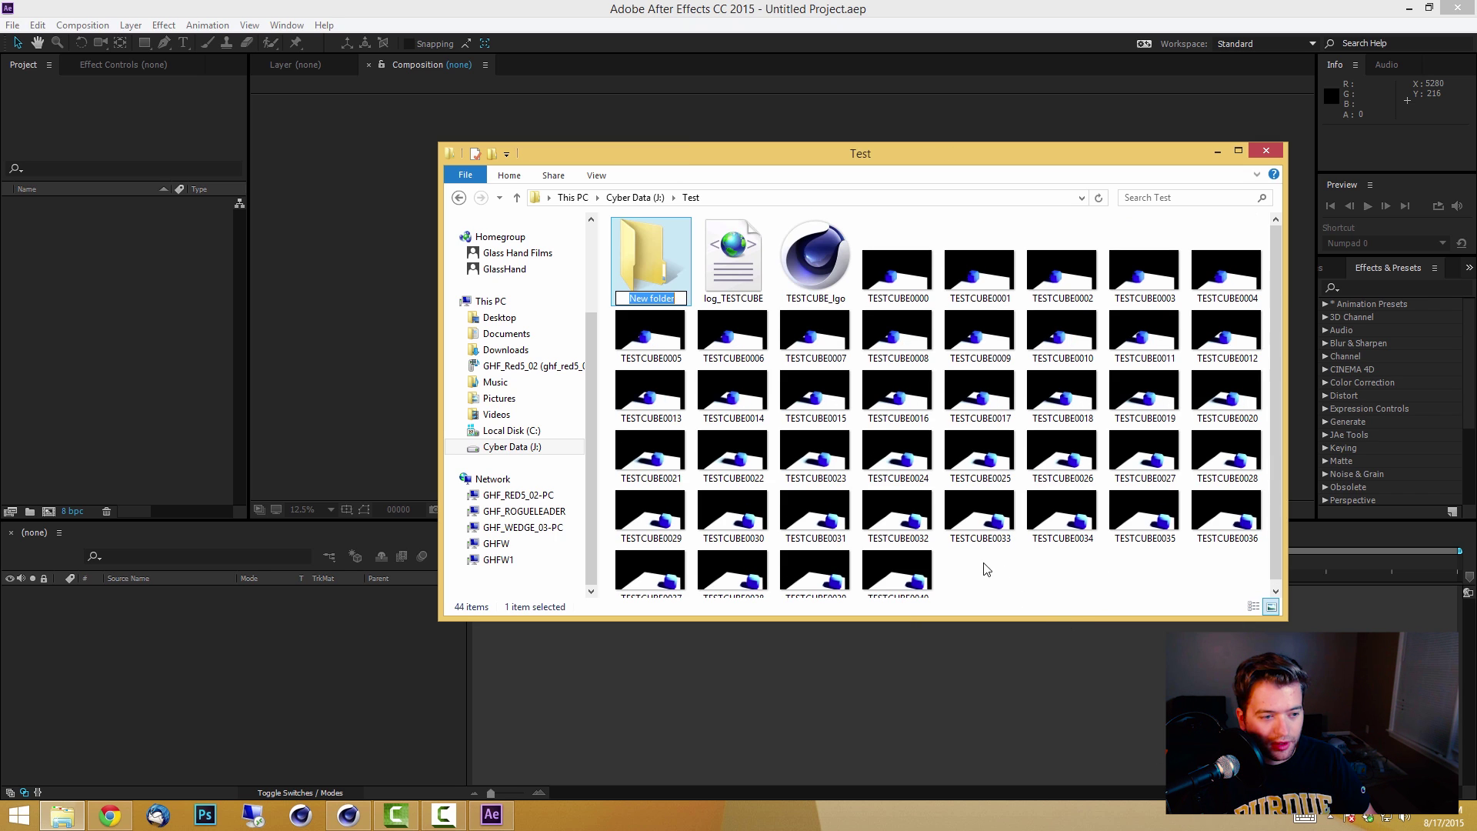
Move frames TESTCUBE0000–TESTCUBE0040 into the New folder.
click(896, 298)
shift+click(897, 574)
drag(900, 250, 76, 282)
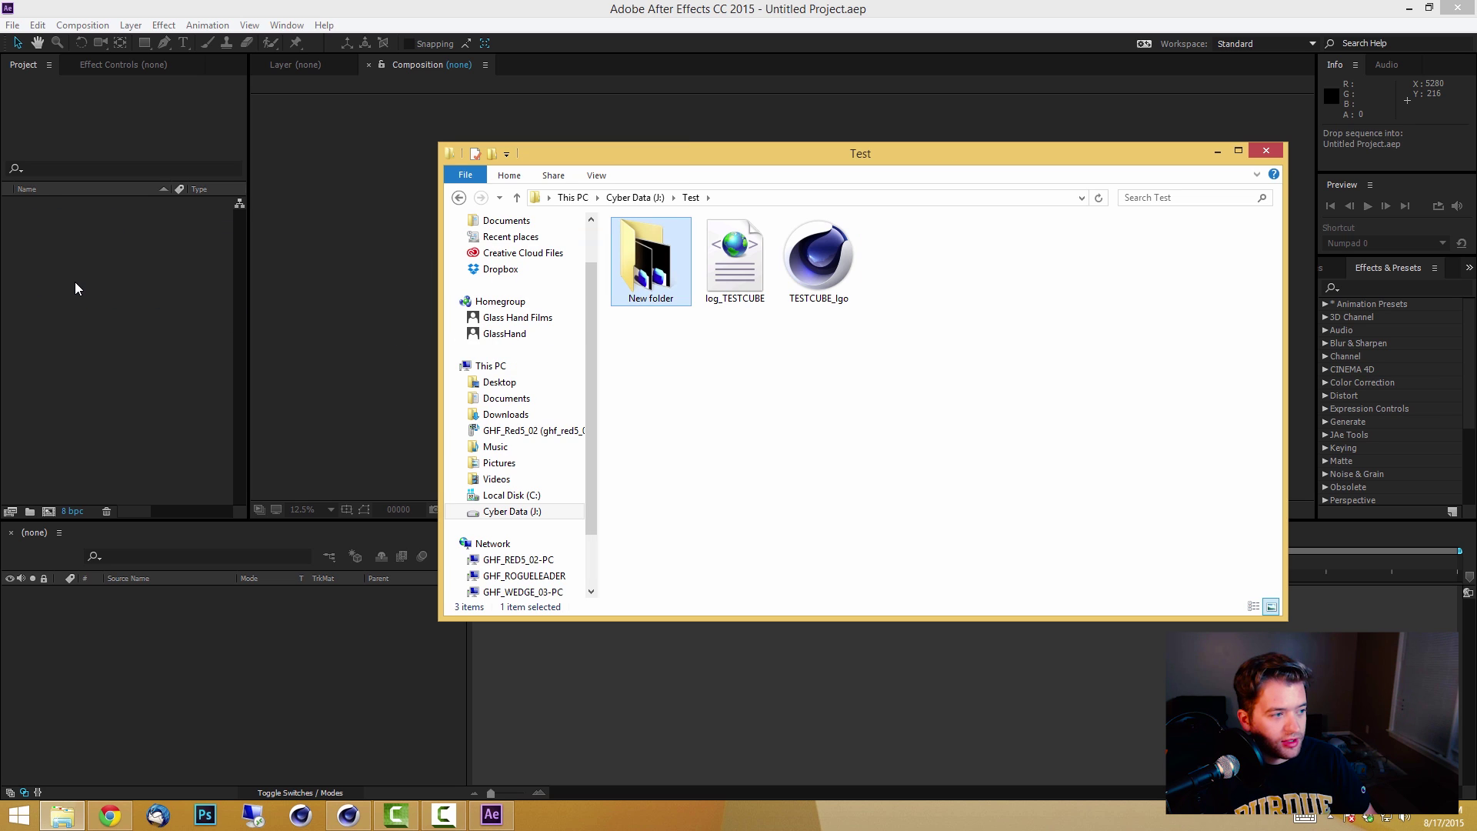
Interpret the imported TESTCUBE TIFF sequence at 24 fps.
click(76, 131)
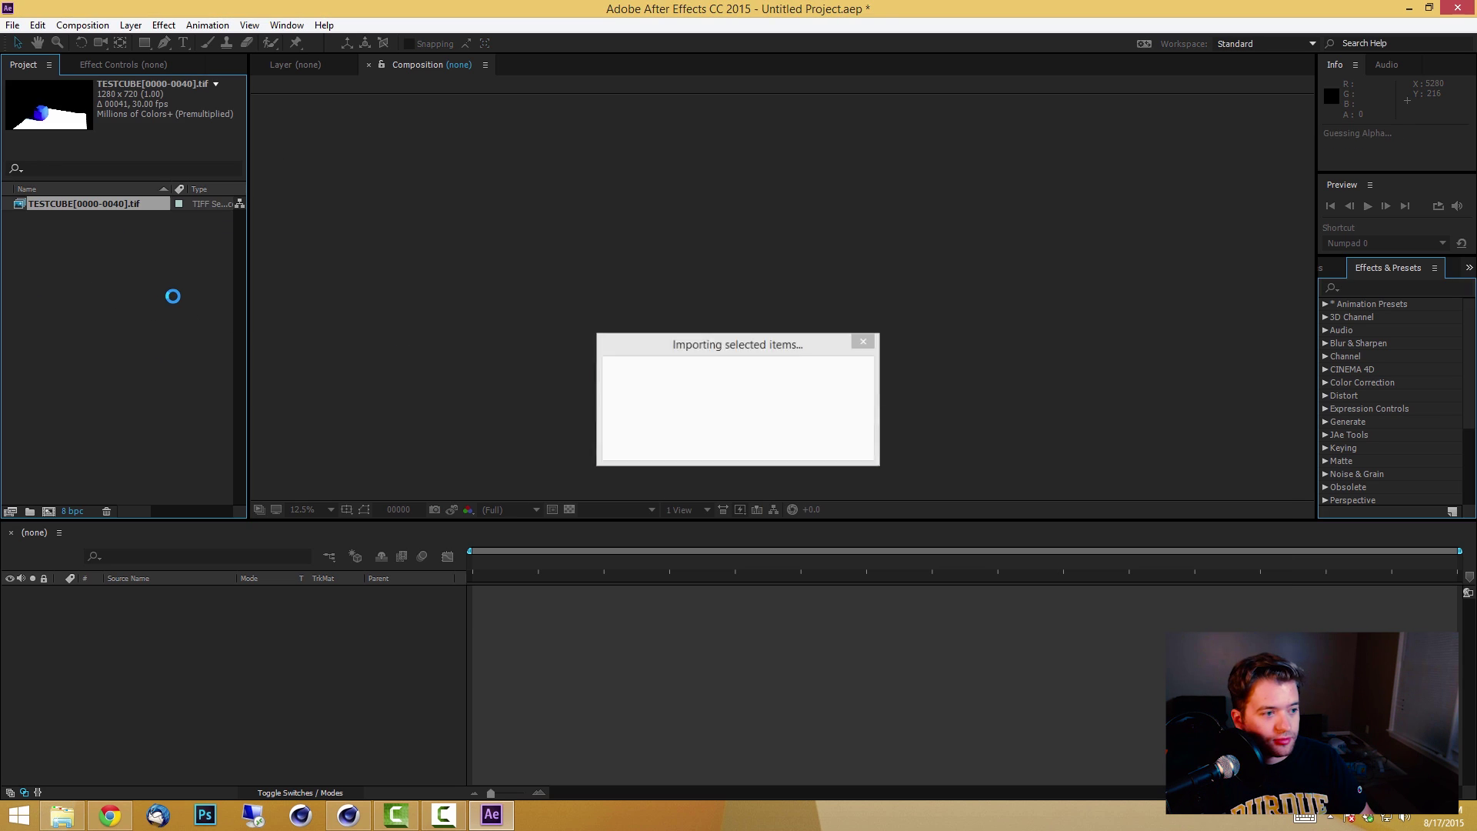
right_click(108, 205)
mouse_move(207, 300)
click(353, 303)
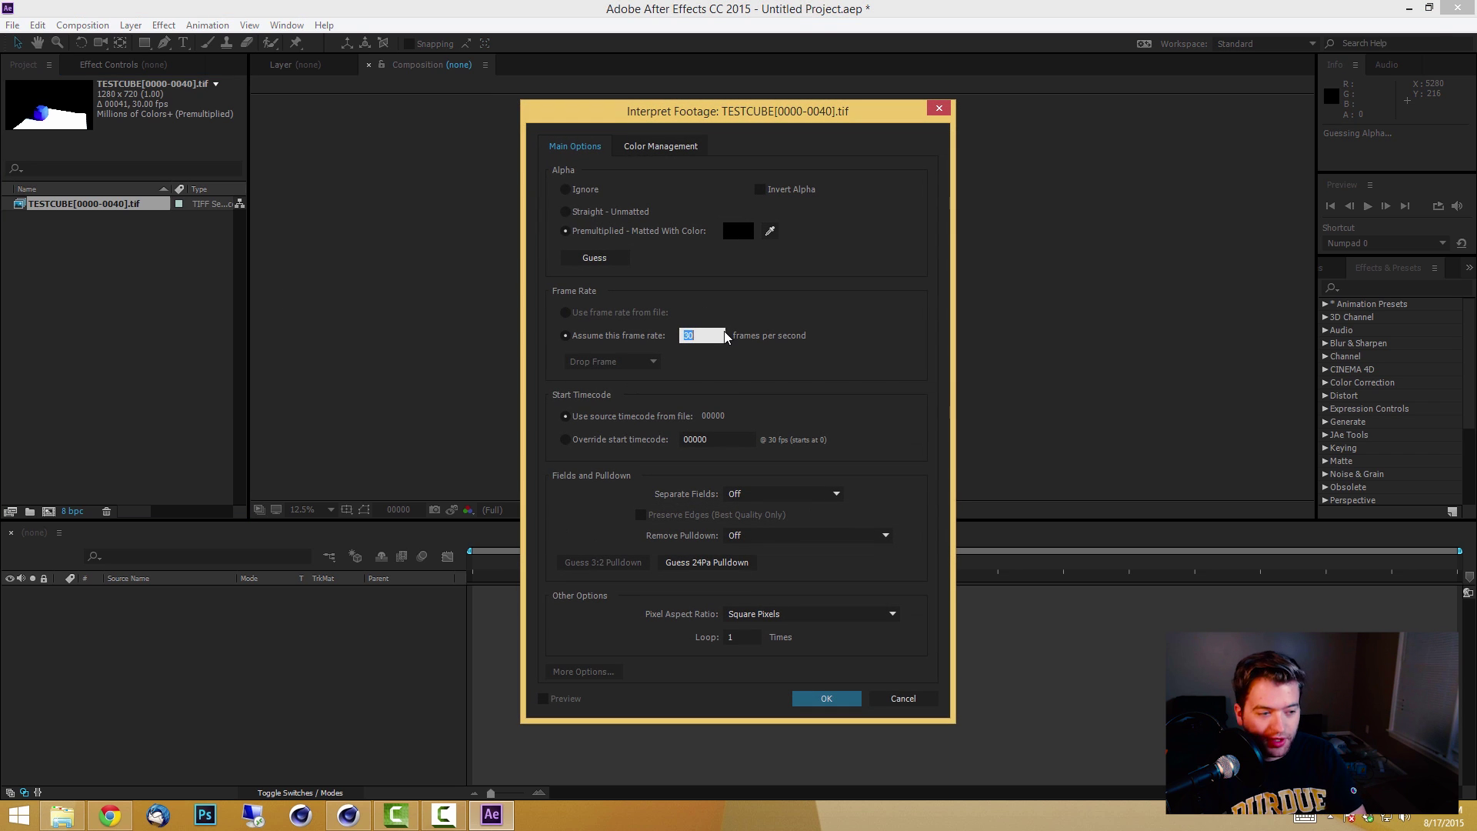
text(24)
click(826, 699)
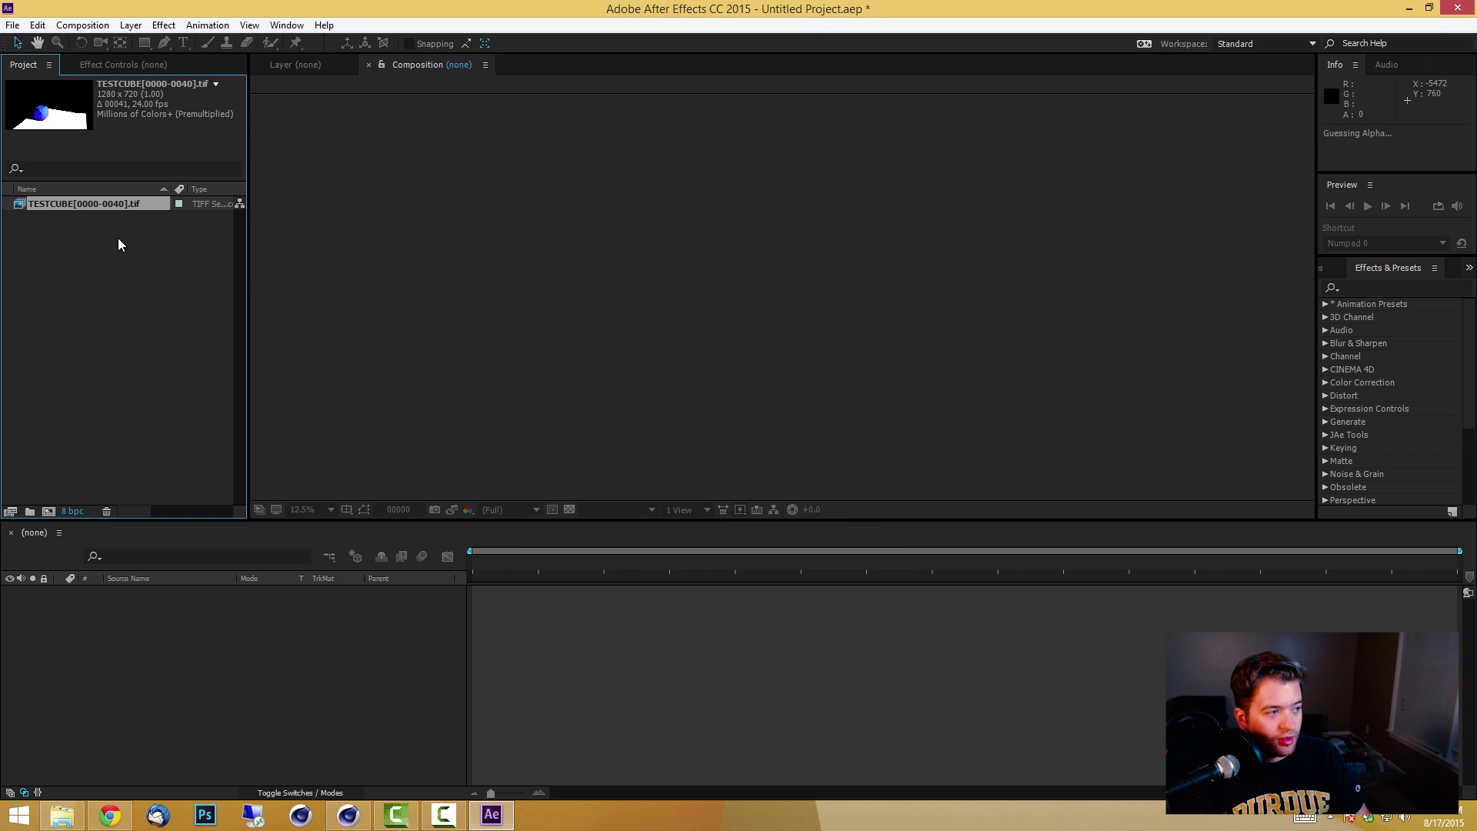
Create a TESTCUBE composition from the footage and view it at 100%.
drag(119, 206, 46, 512)
key(period)
key(period)
key(period)
key(period)
key(period)
key(period)
scroll(795, 362, up, 2)
scroll(764, 408, down, 2)
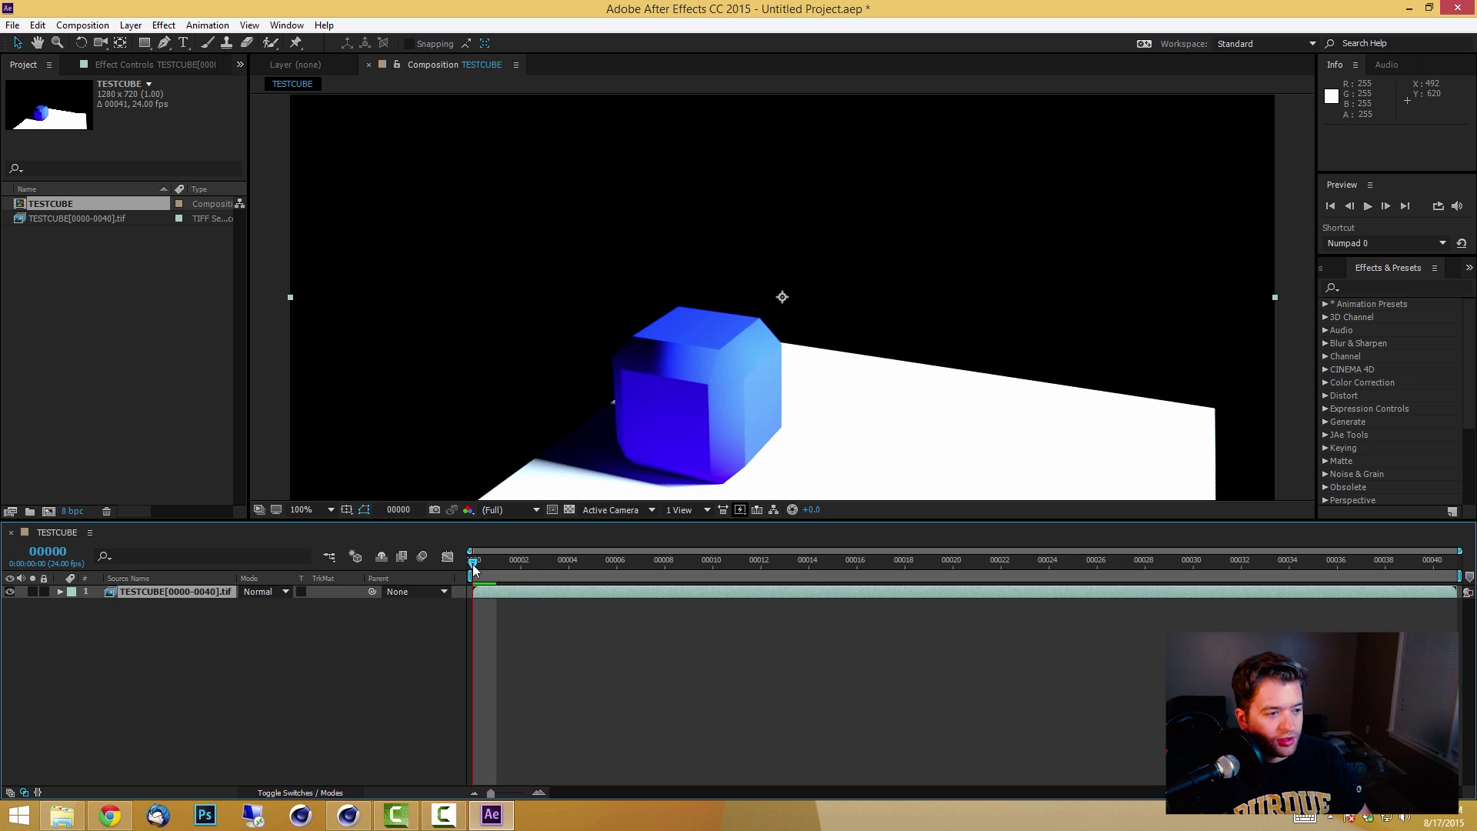
drag(473, 565, 966, 500)
key(comma)
key(comma)
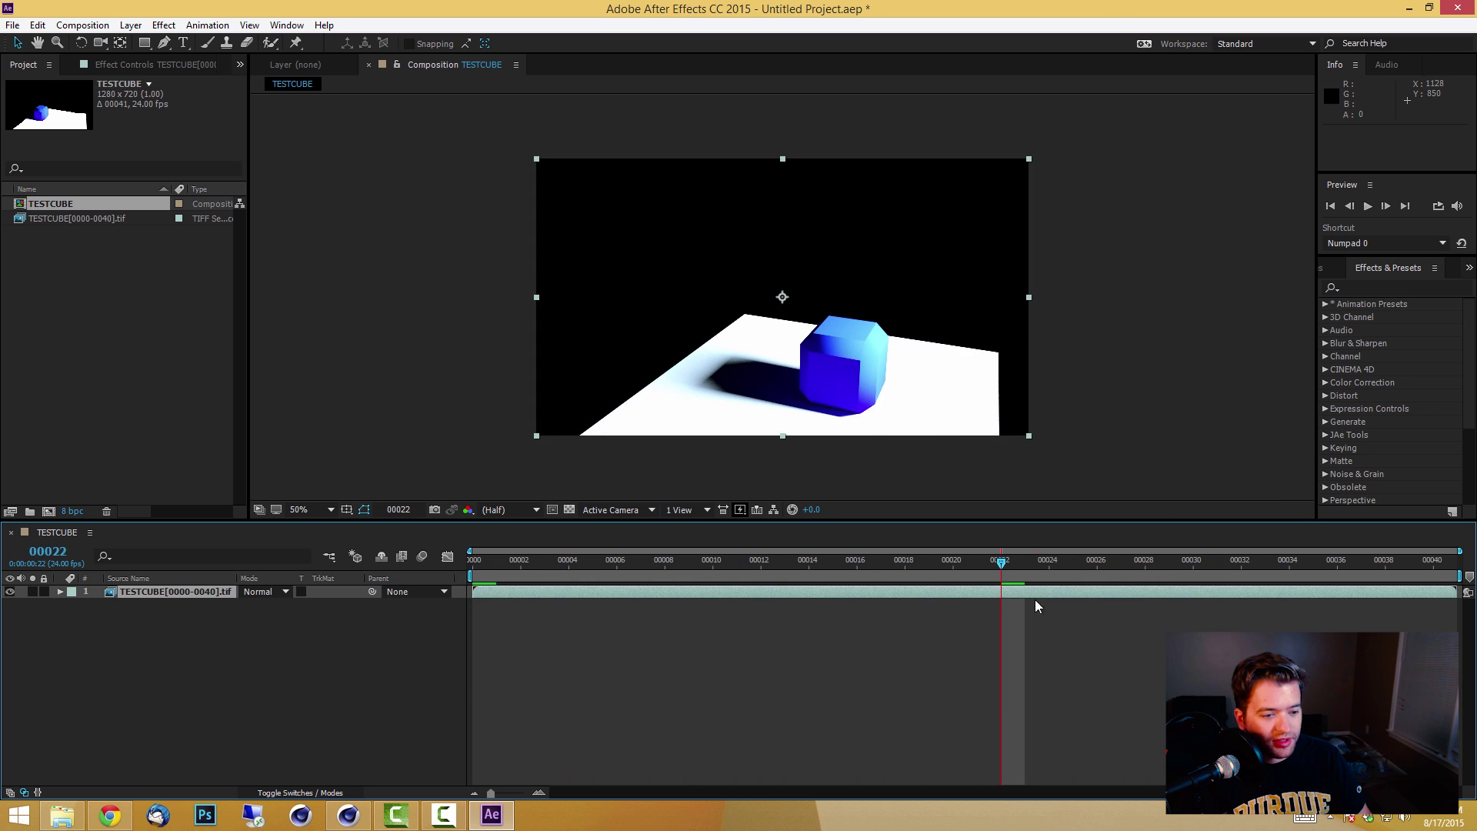
key(space)
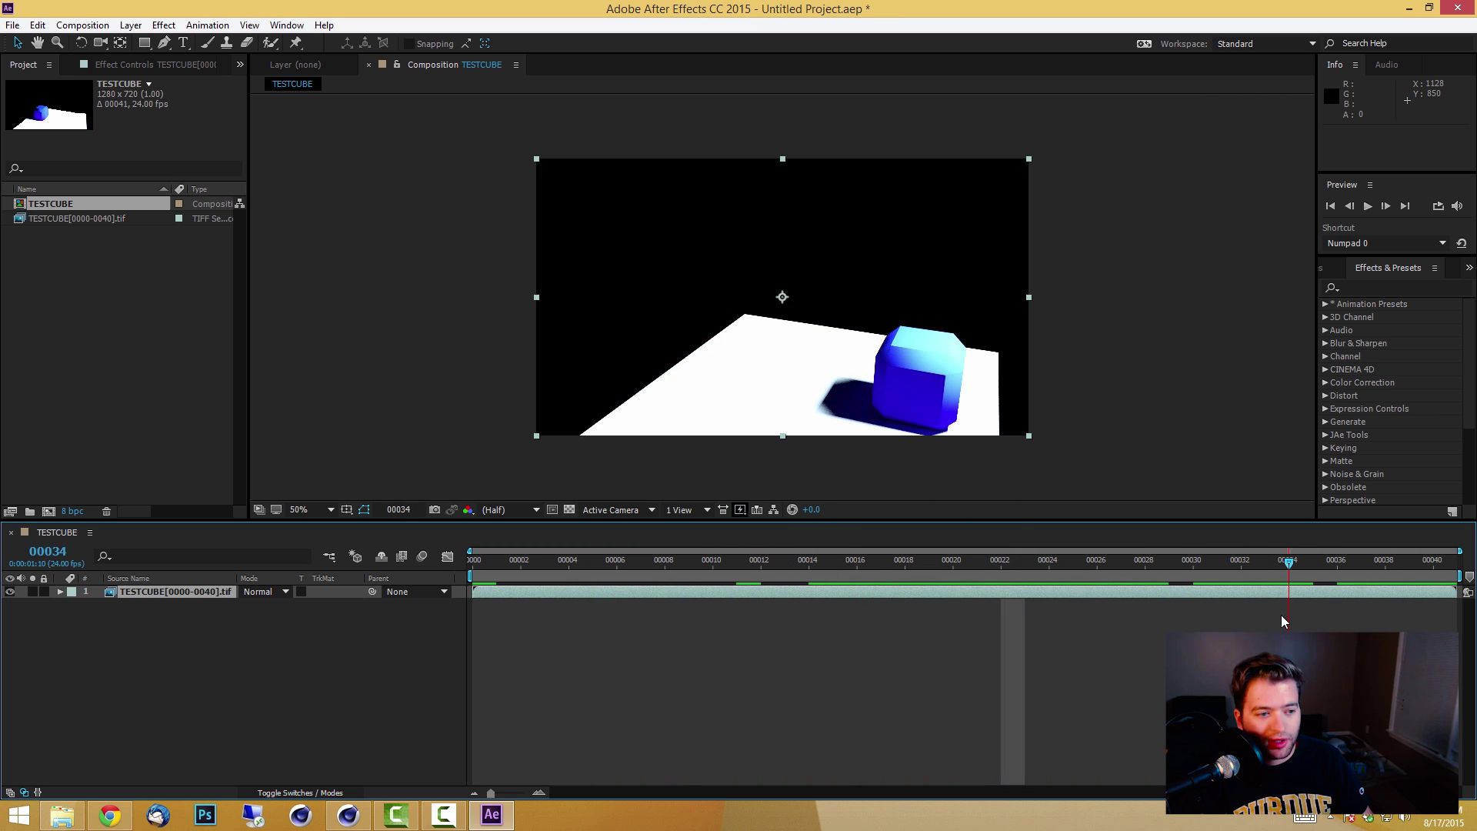
key(space)
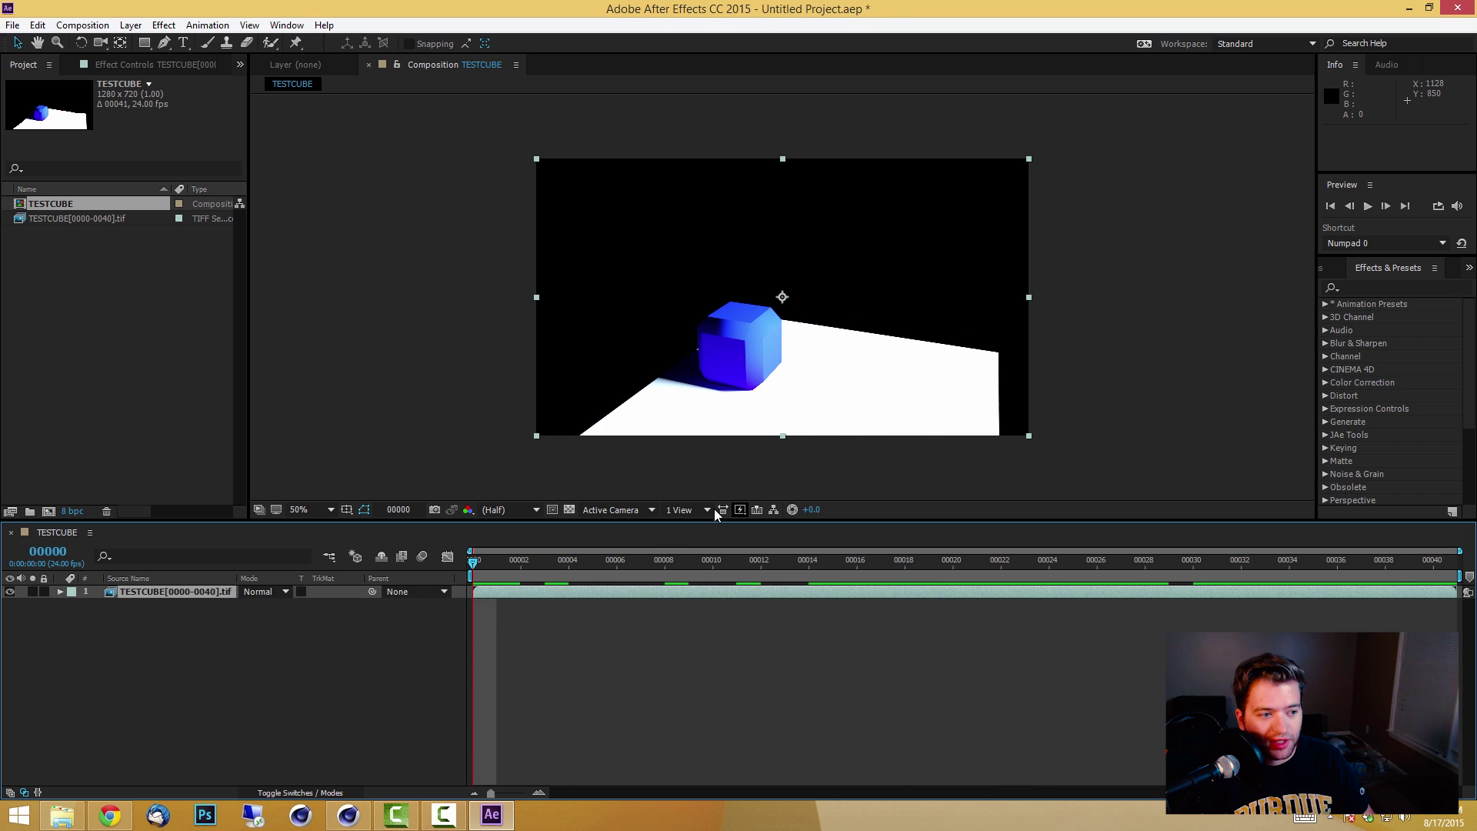
mouse_move(1471, 7)
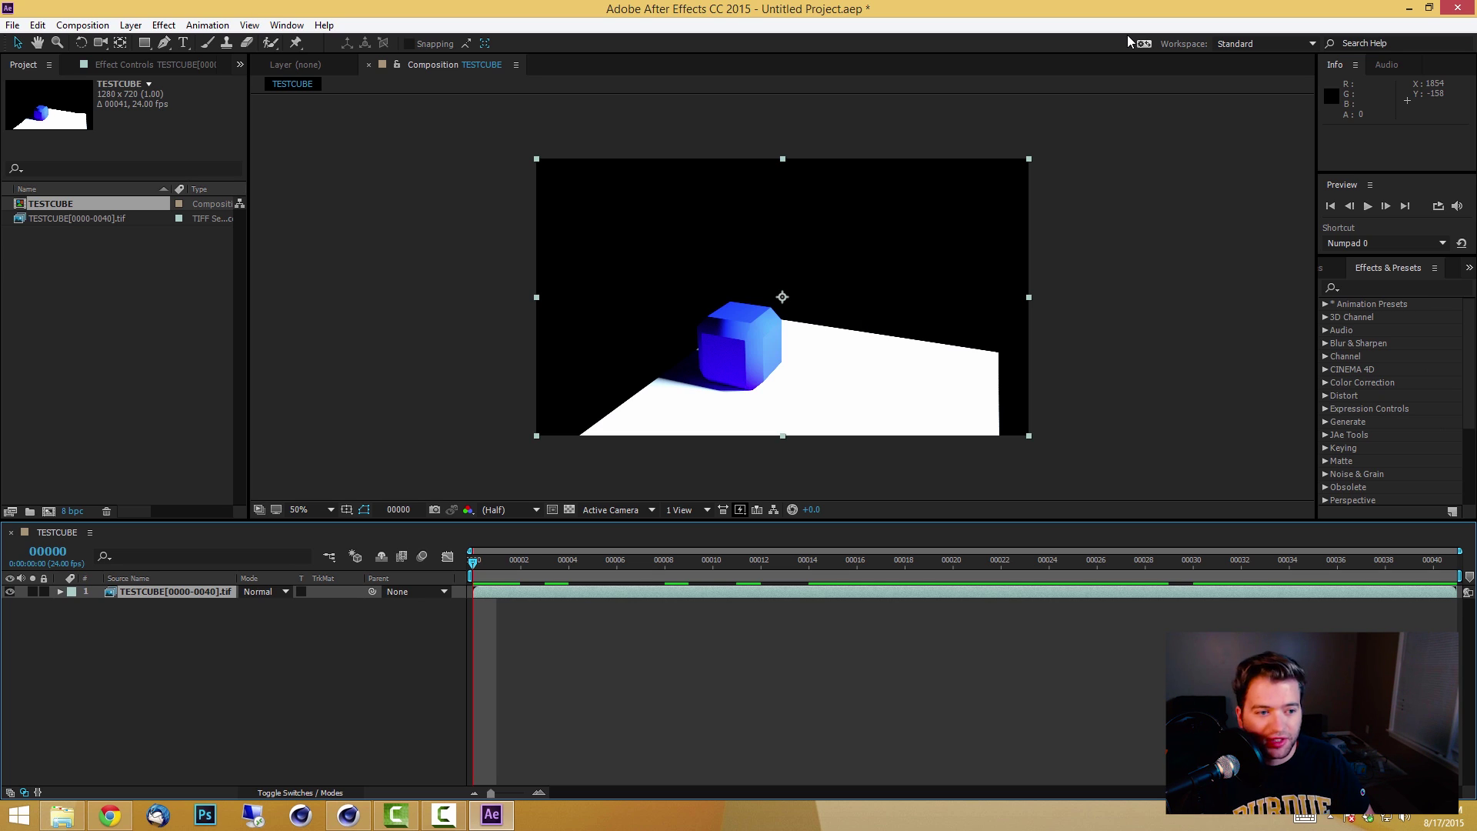
drag(474, 562, 422, 568)
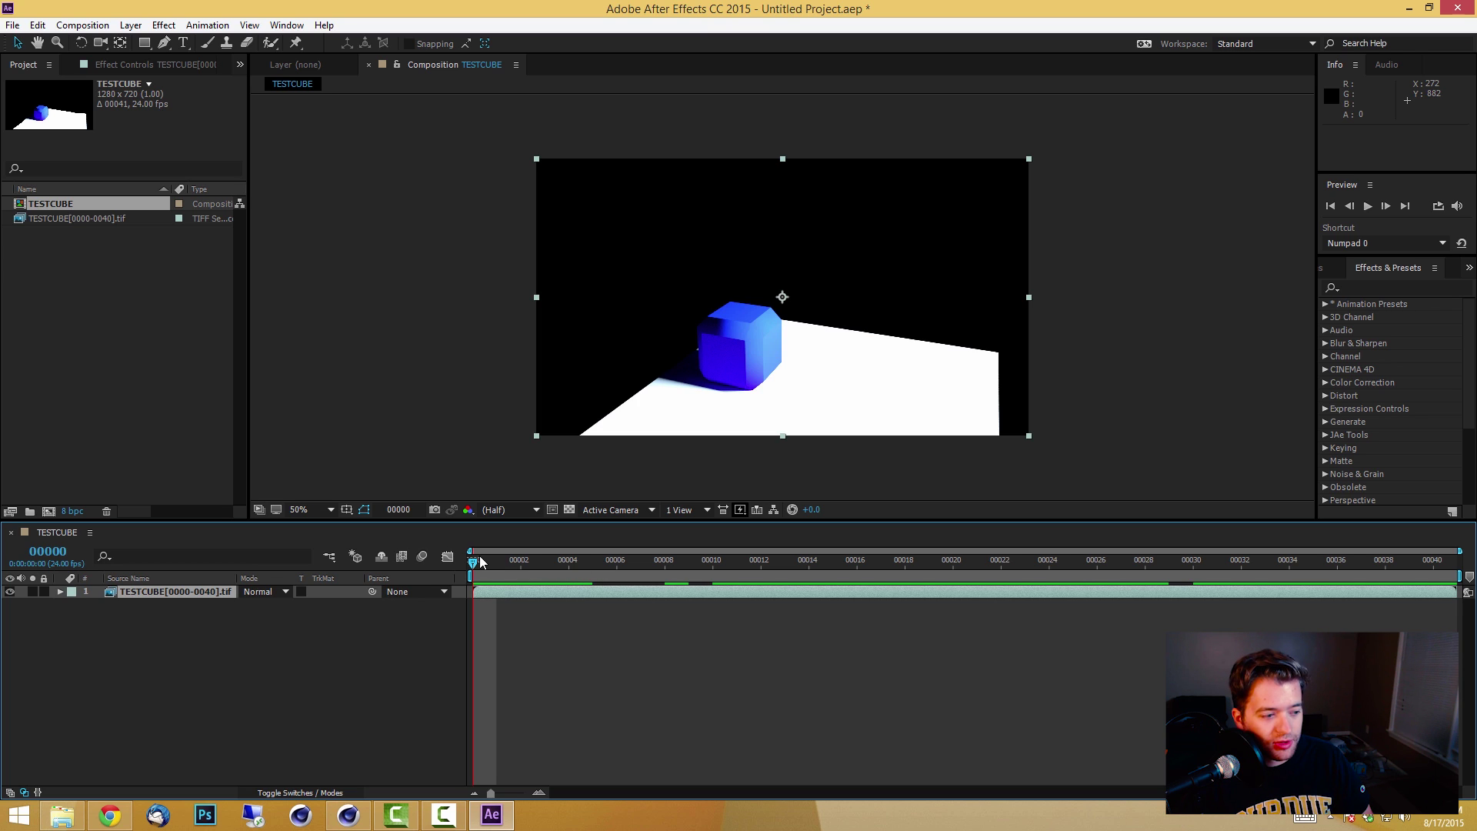
drag(480, 563, 1068, 571)
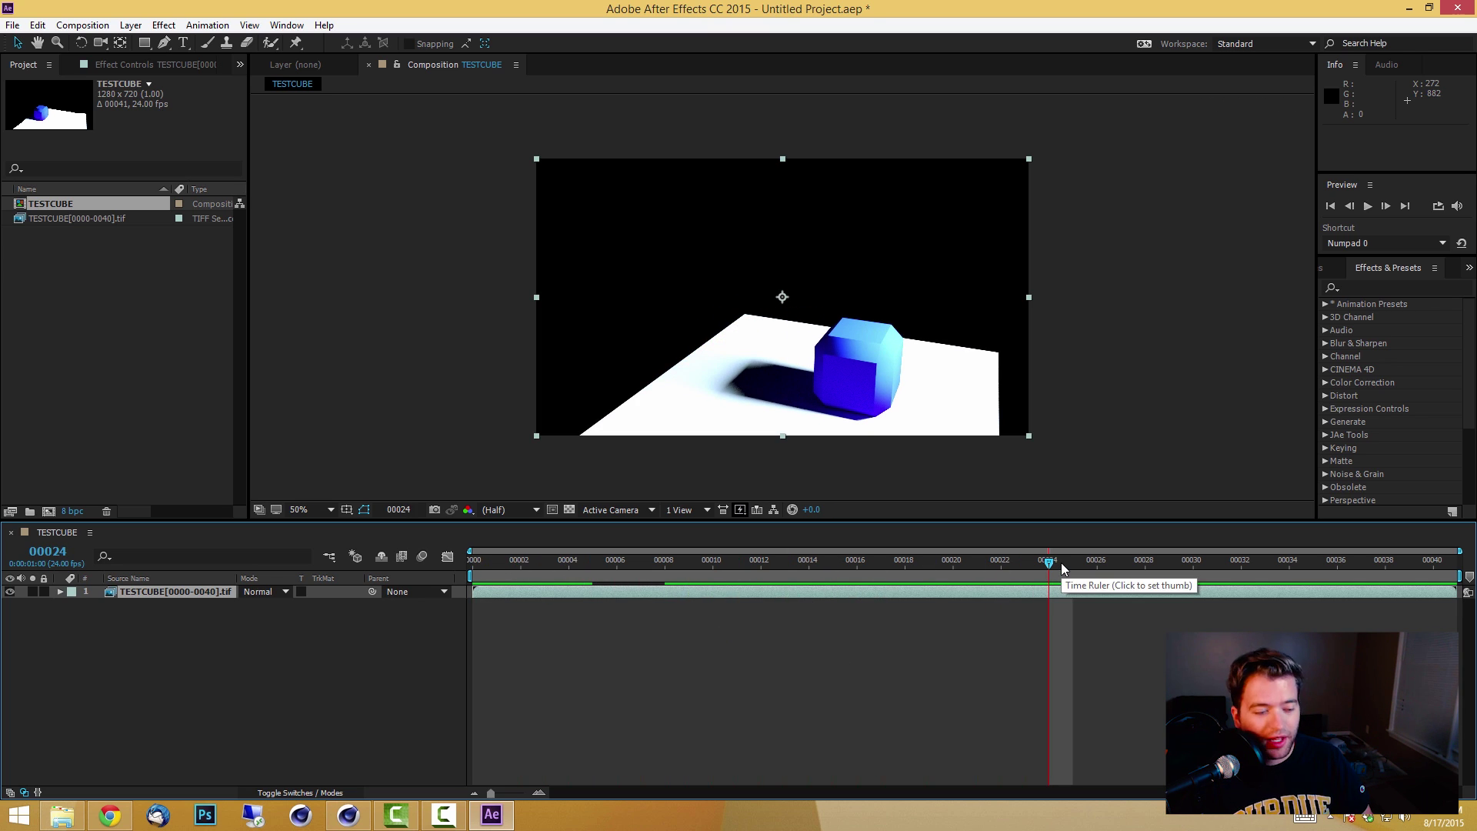